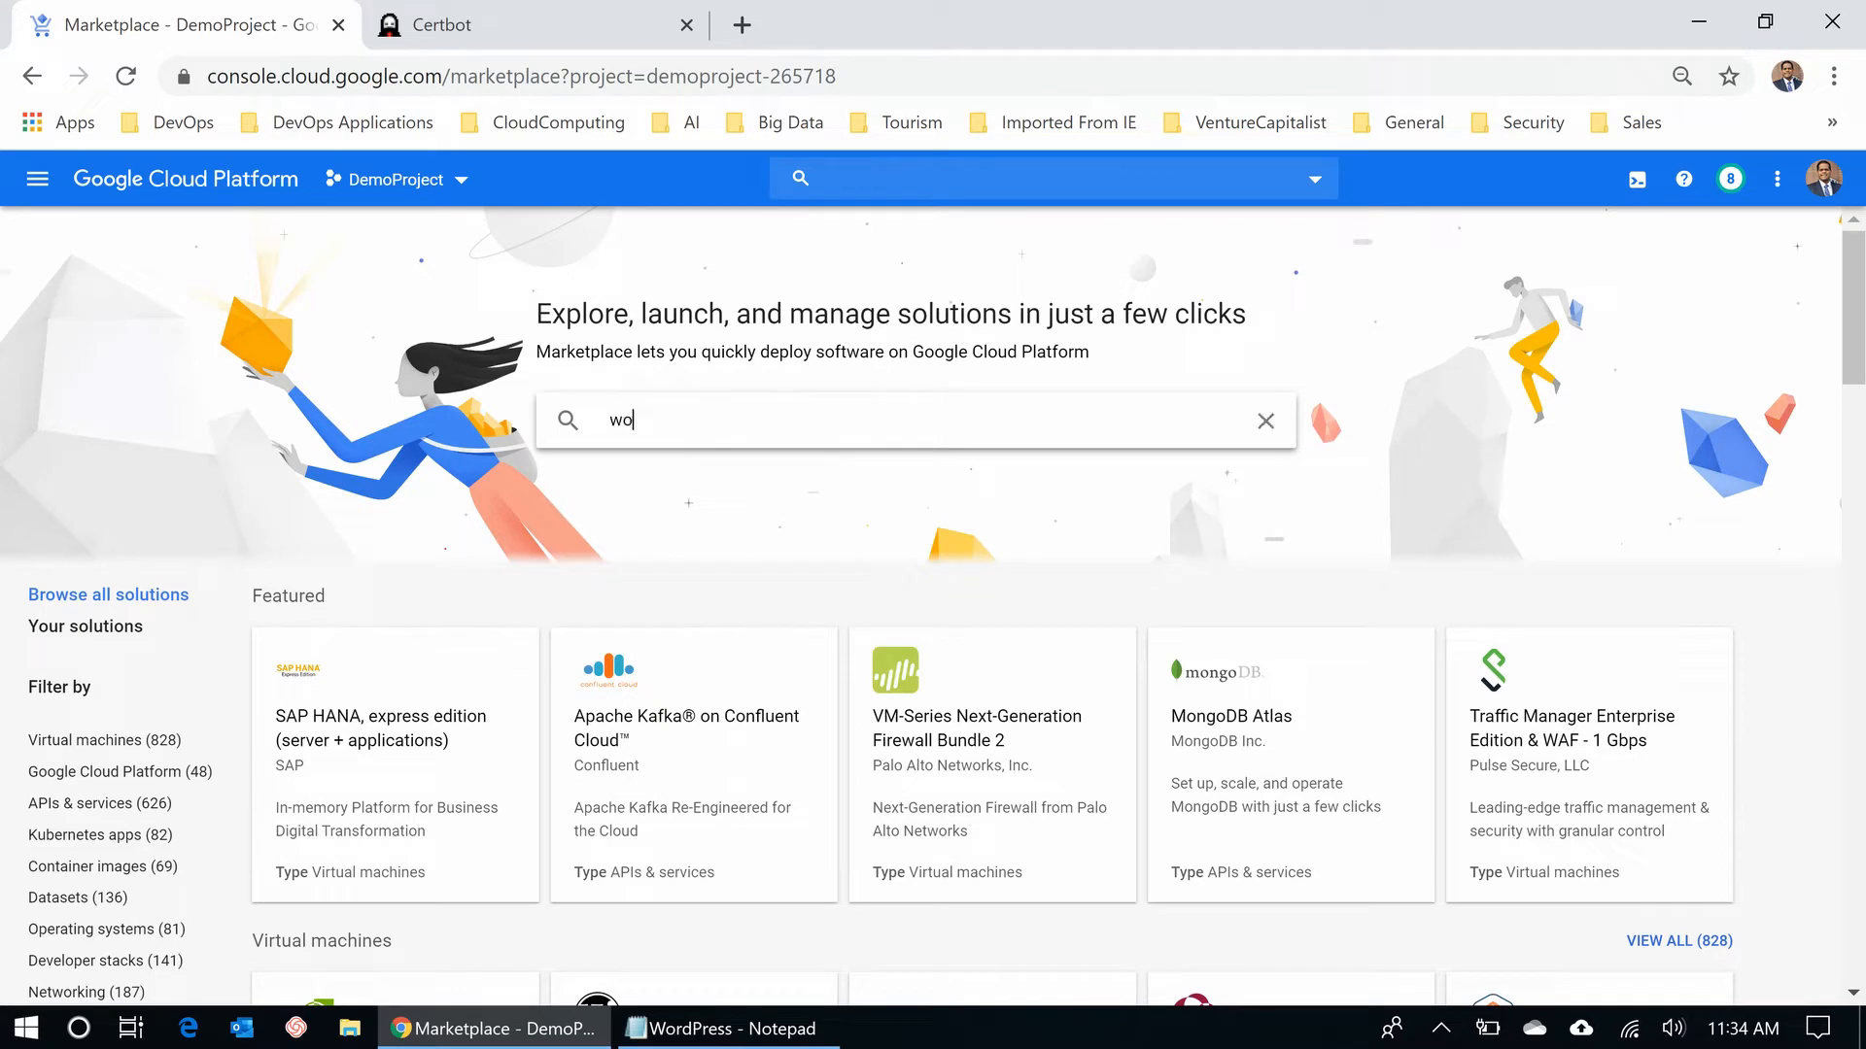
- Search the Marketplace for 'wordpress click to deploy' and review the WordPress listing's $13.61/month cost
type("click to ")
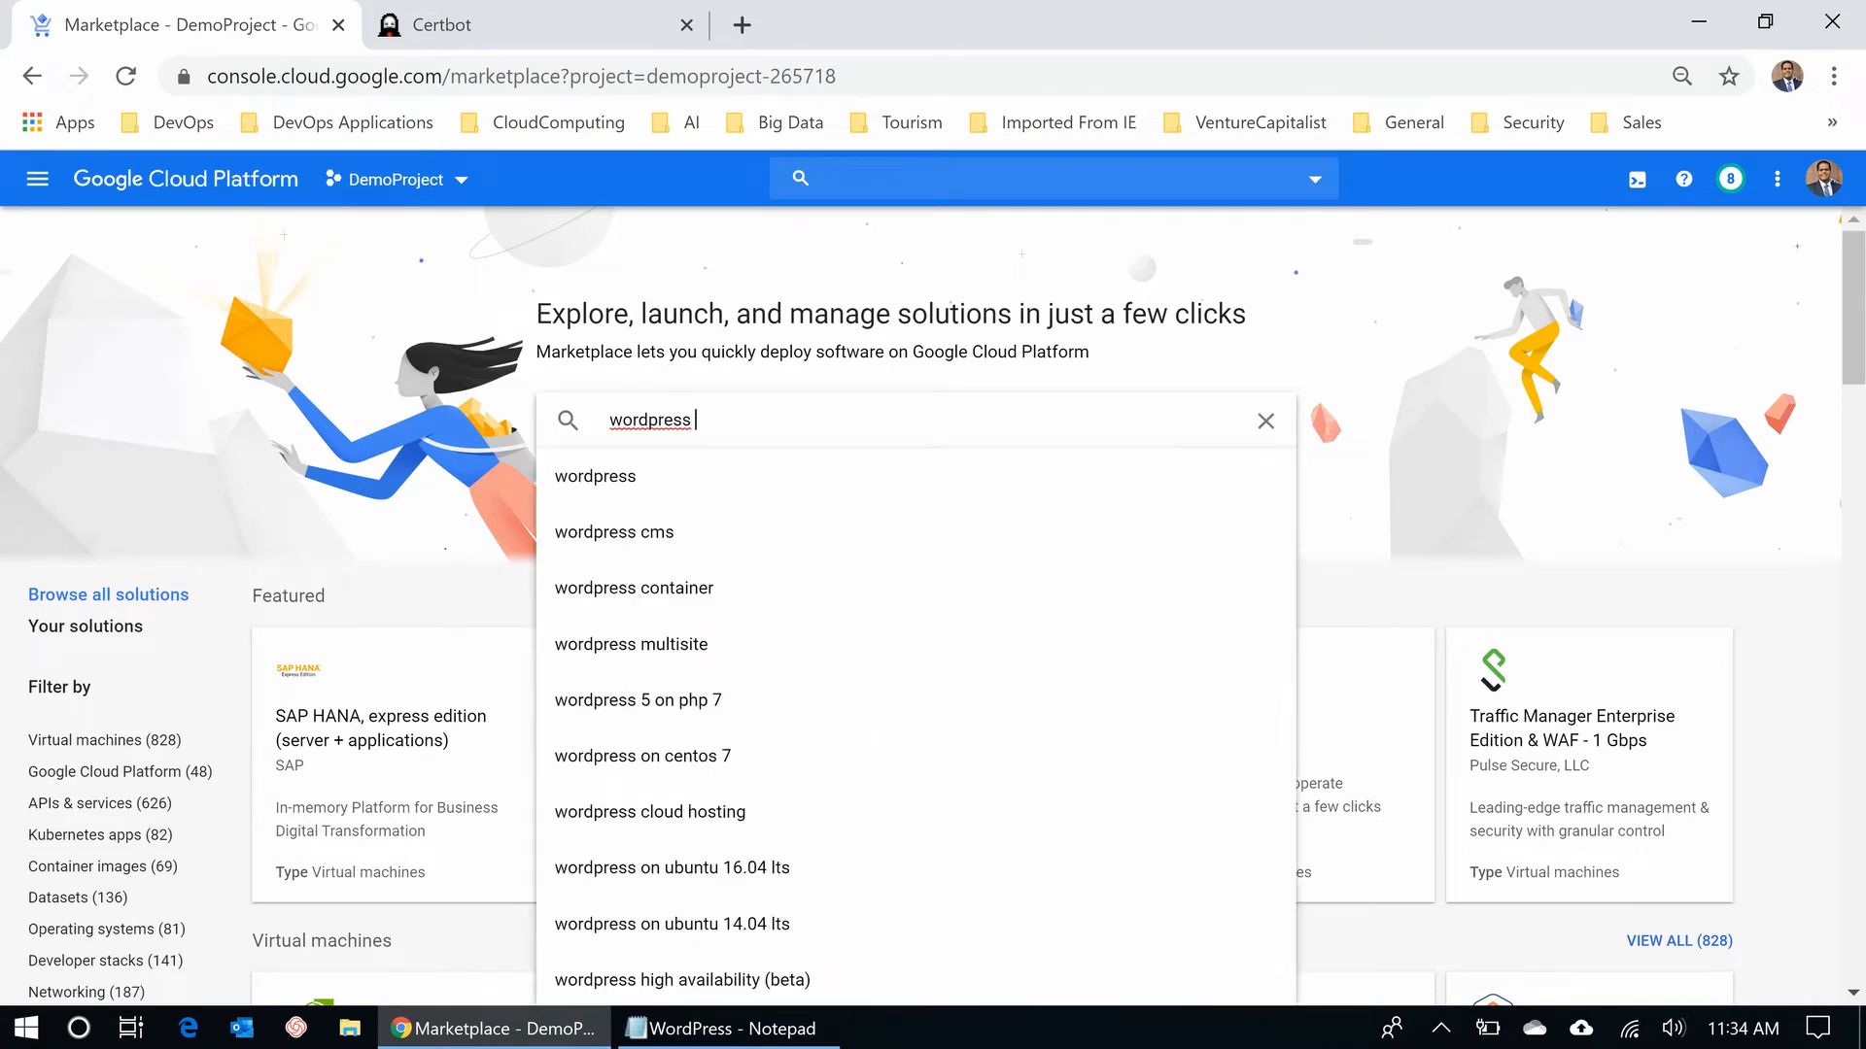
type("deploy")
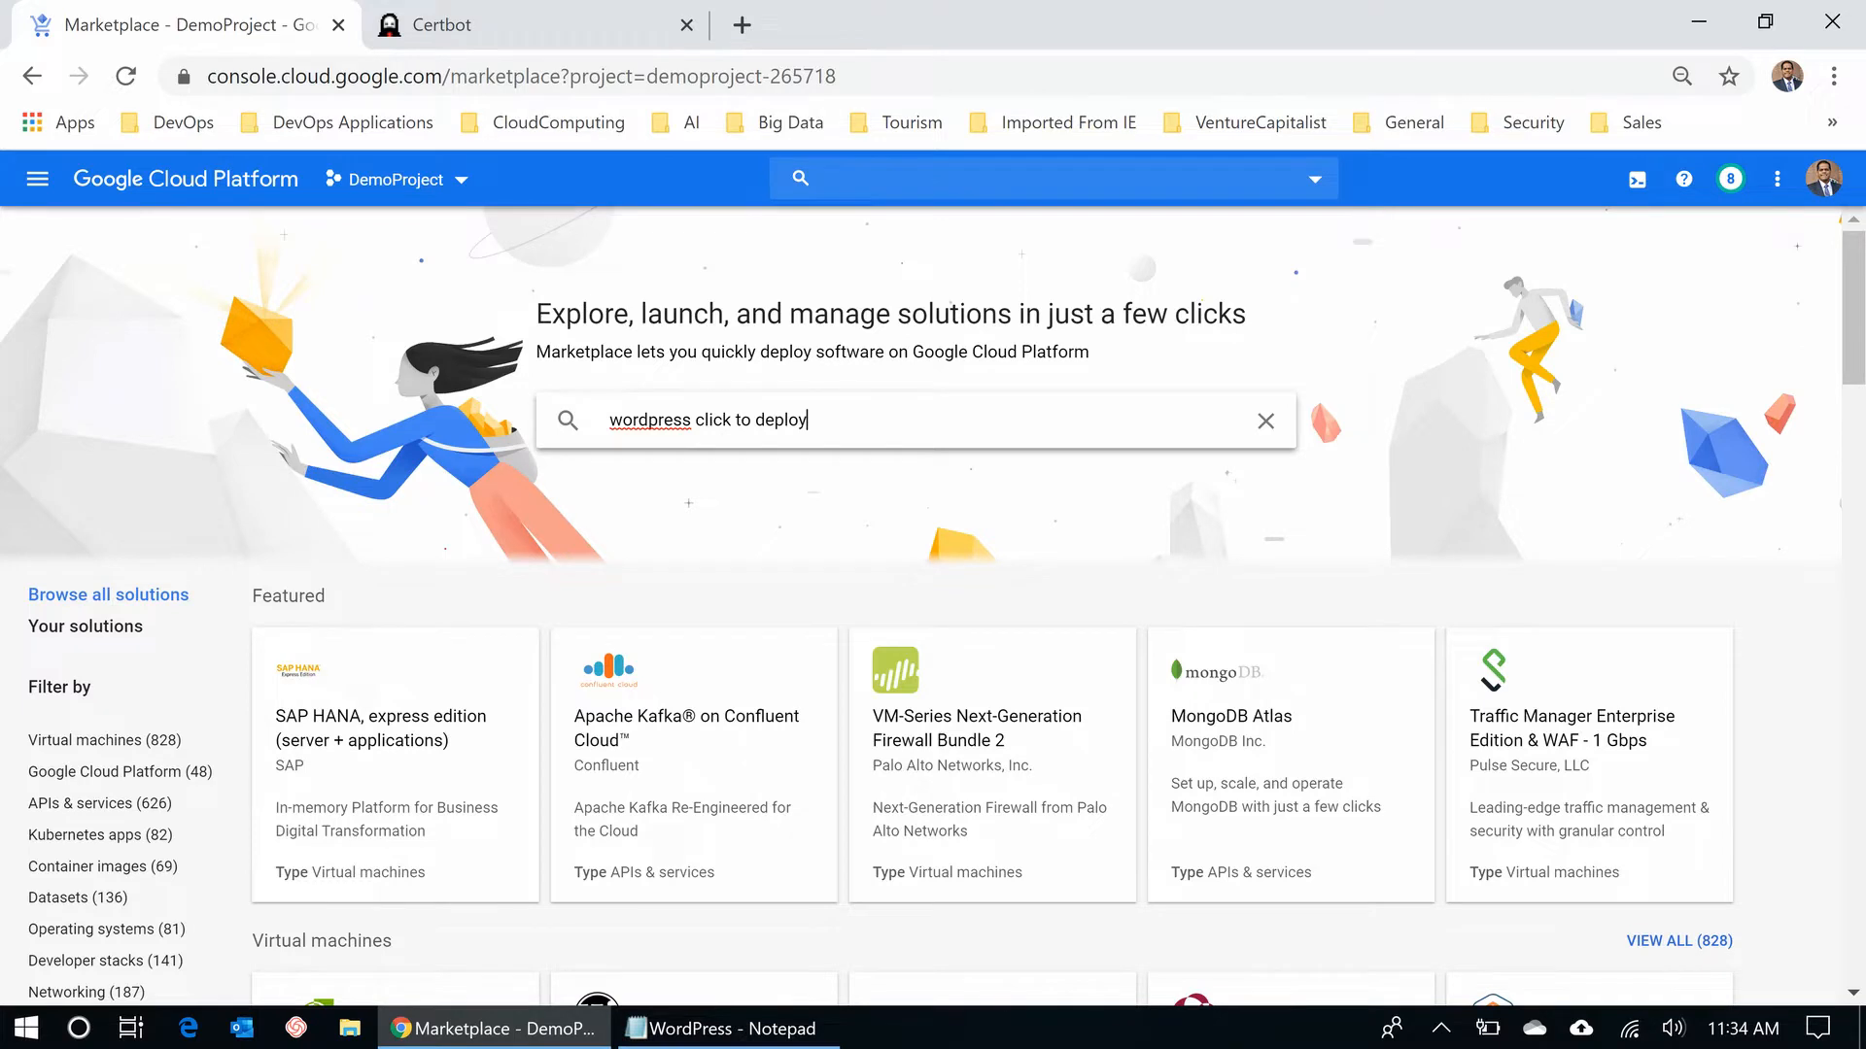
key("Return")
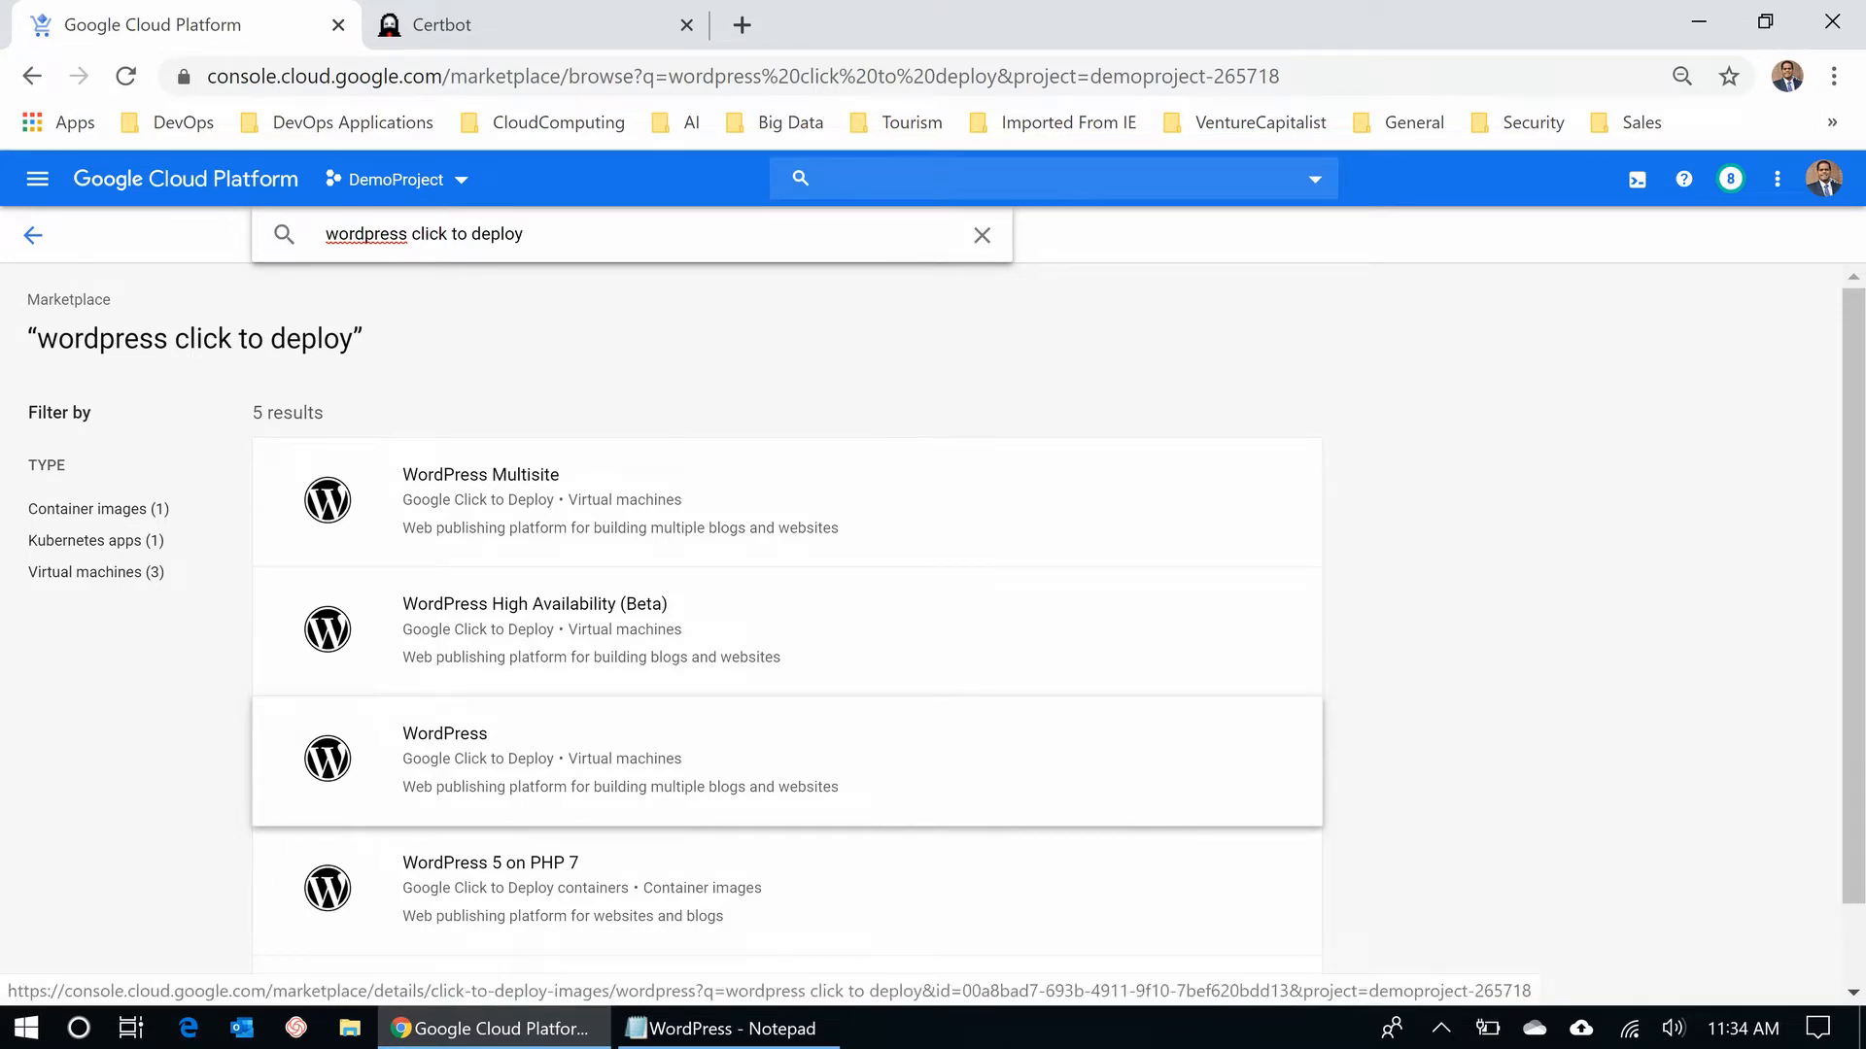
left_click(445, 734)
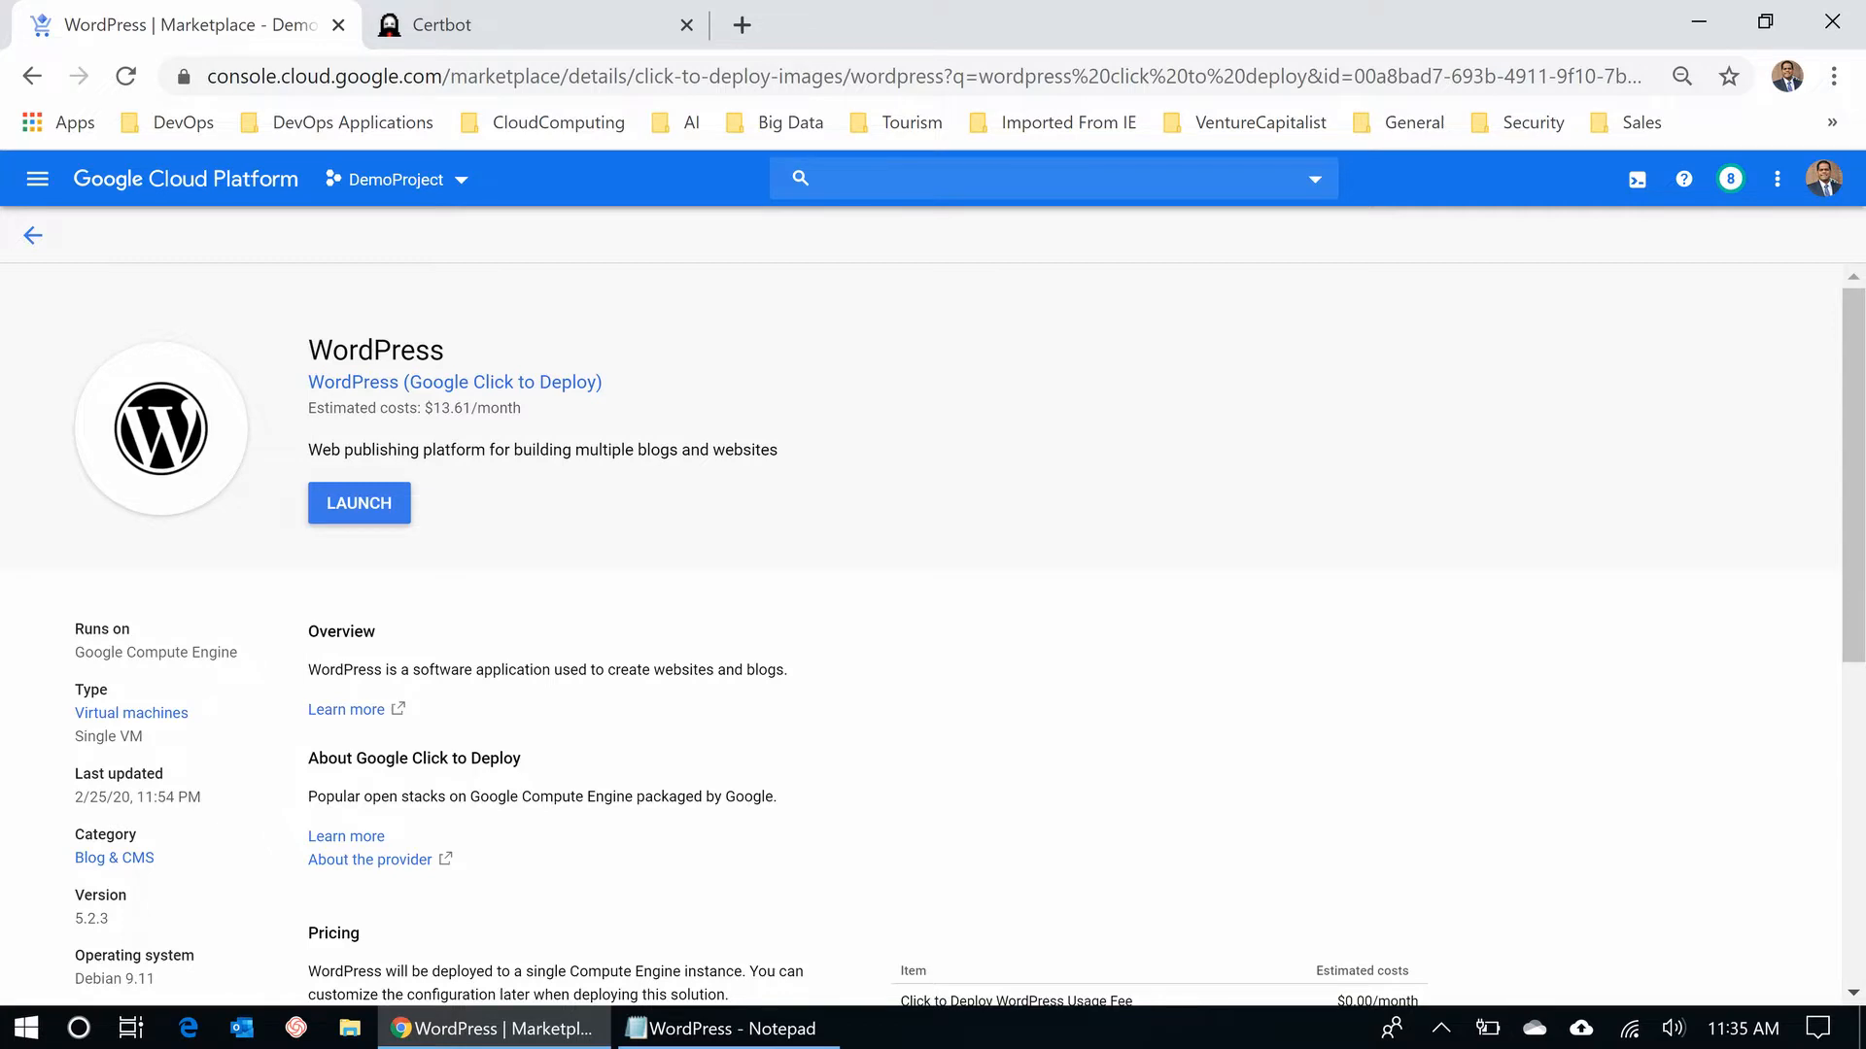
scroll(969, 636, "down", 2)
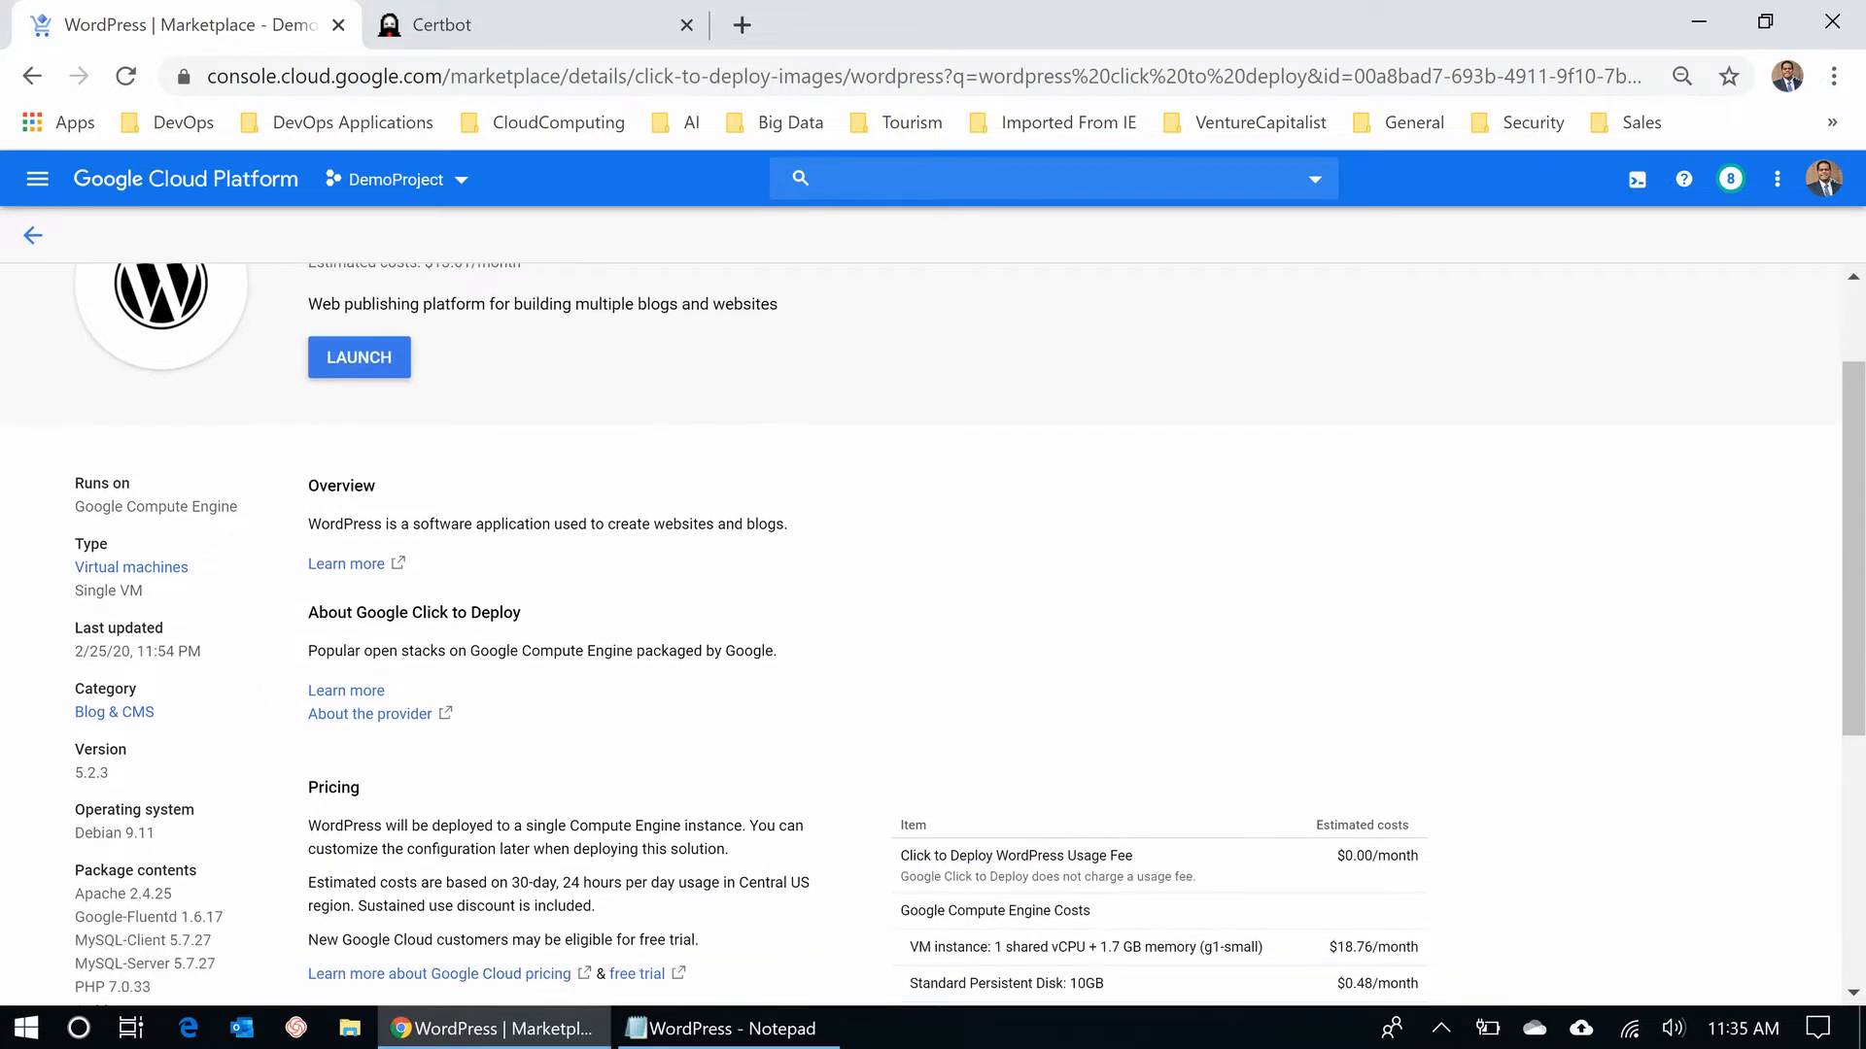
scroll(969, 637, "down", 2)
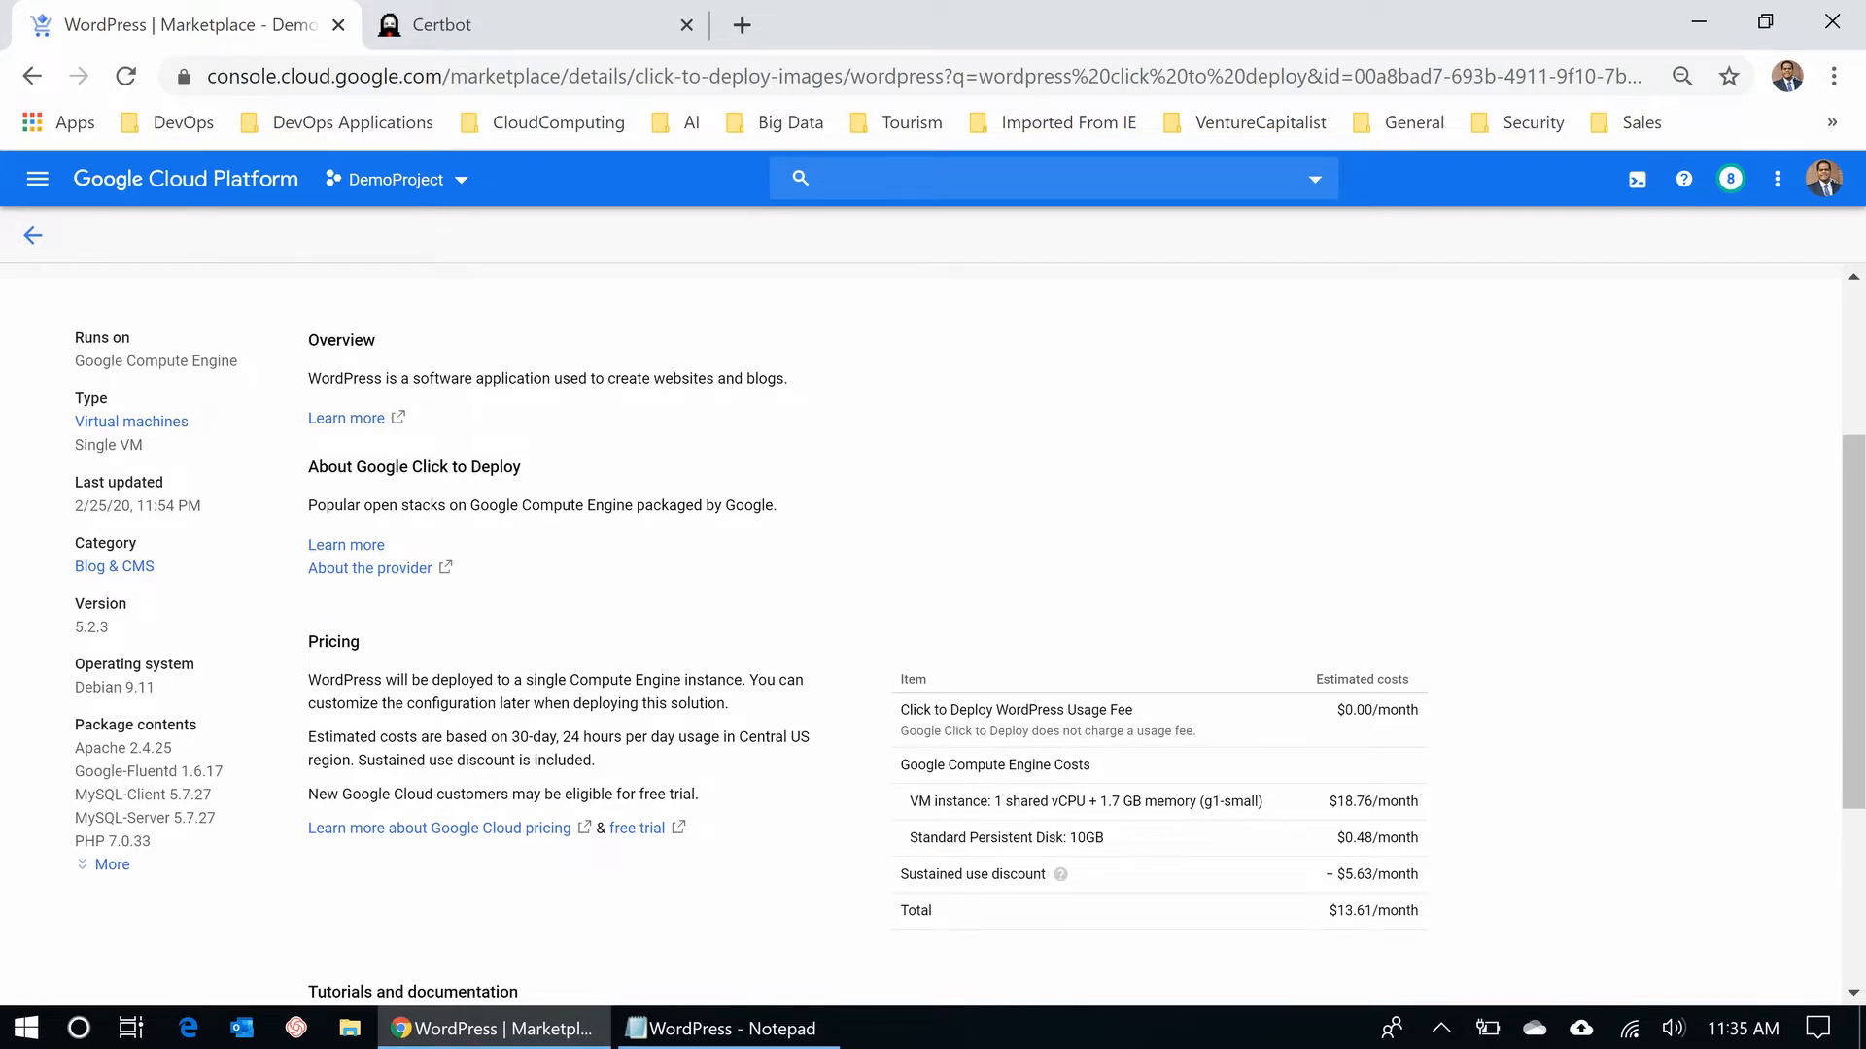
scroll(969, 637, "up", 4)
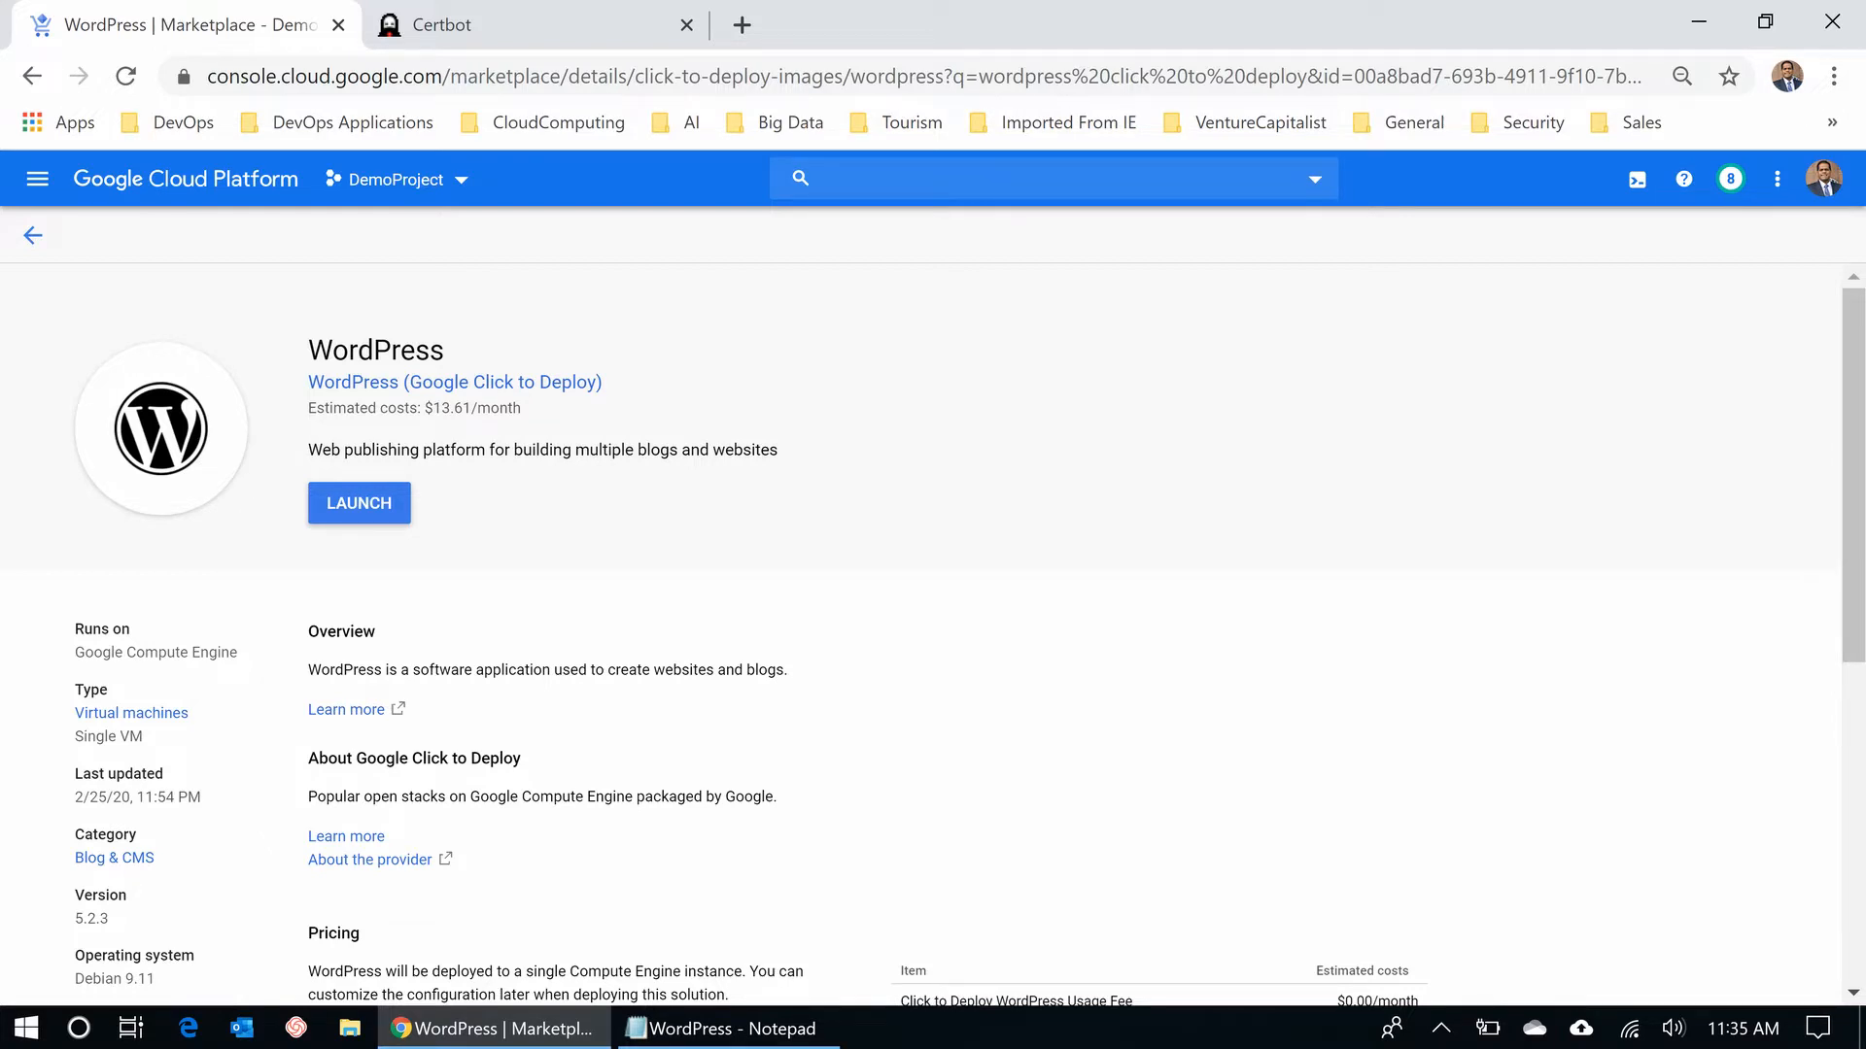
- Launch a new WordPress deployment named kuberiter-blog and fill in the administrator e-mail
left_click(358, 503)
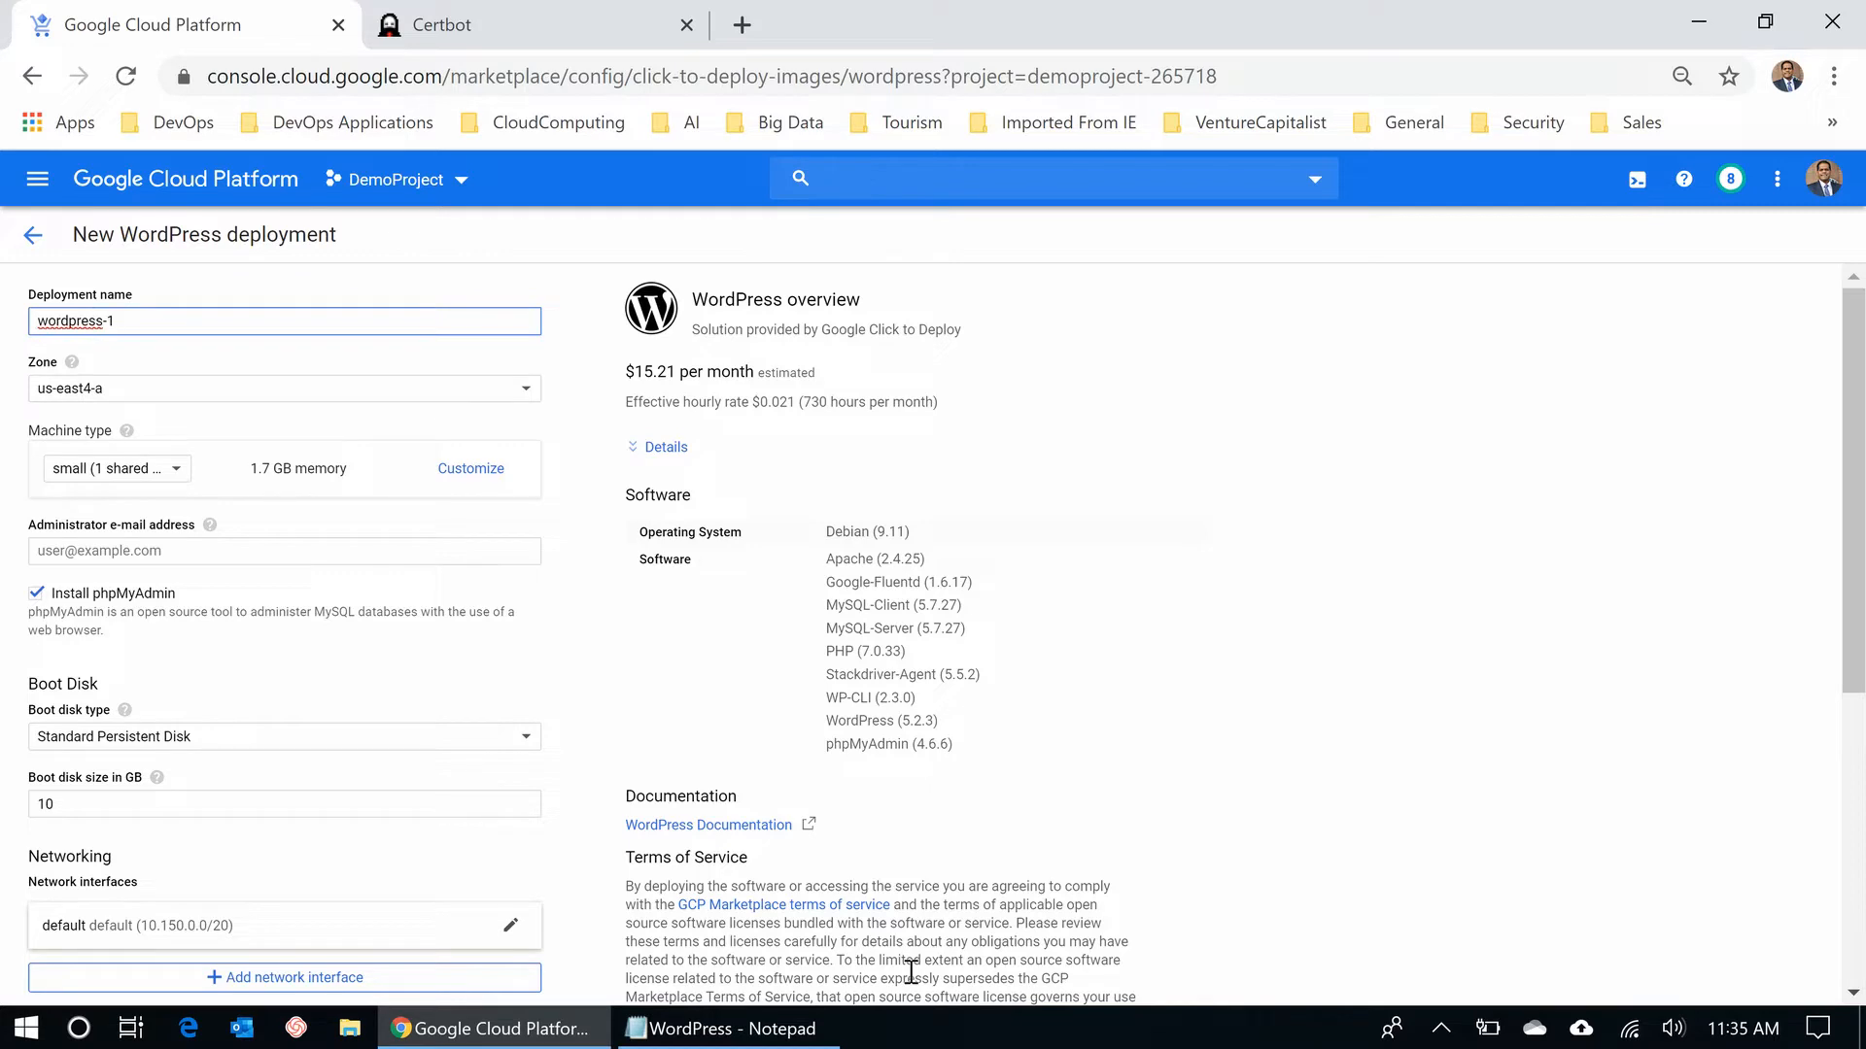
key("BackSpace")
key("BackSpace")
key("BackSpace")
key("BackSpace")
key("BackSpace")
key("BackSpace")
key("BackSpace")
key("BackSpace")
key("BackSpace")
key("BackSpace")
key("BackSpace")
type("kubbe")
key("BackSpace")
key("BackSpace")
key("BackSpace")
type("beriter-blog")
key("Tab")
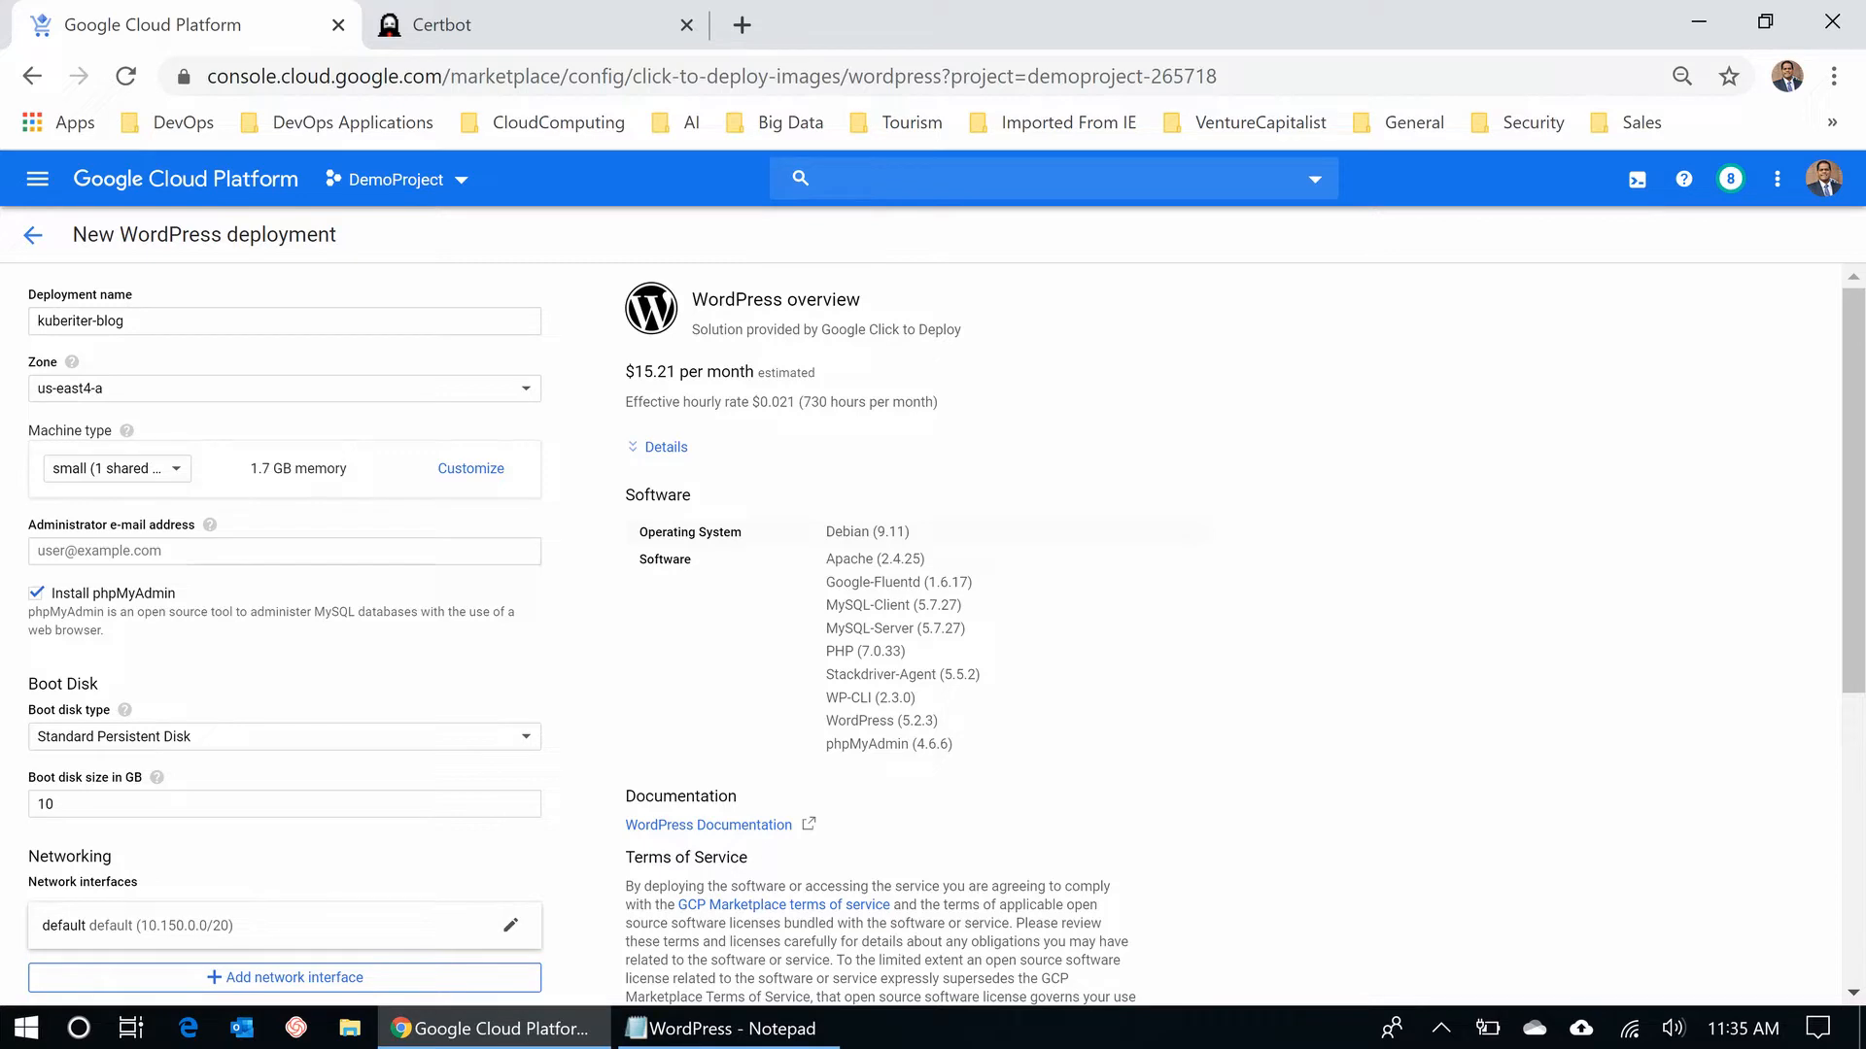
left_click(194, 551)
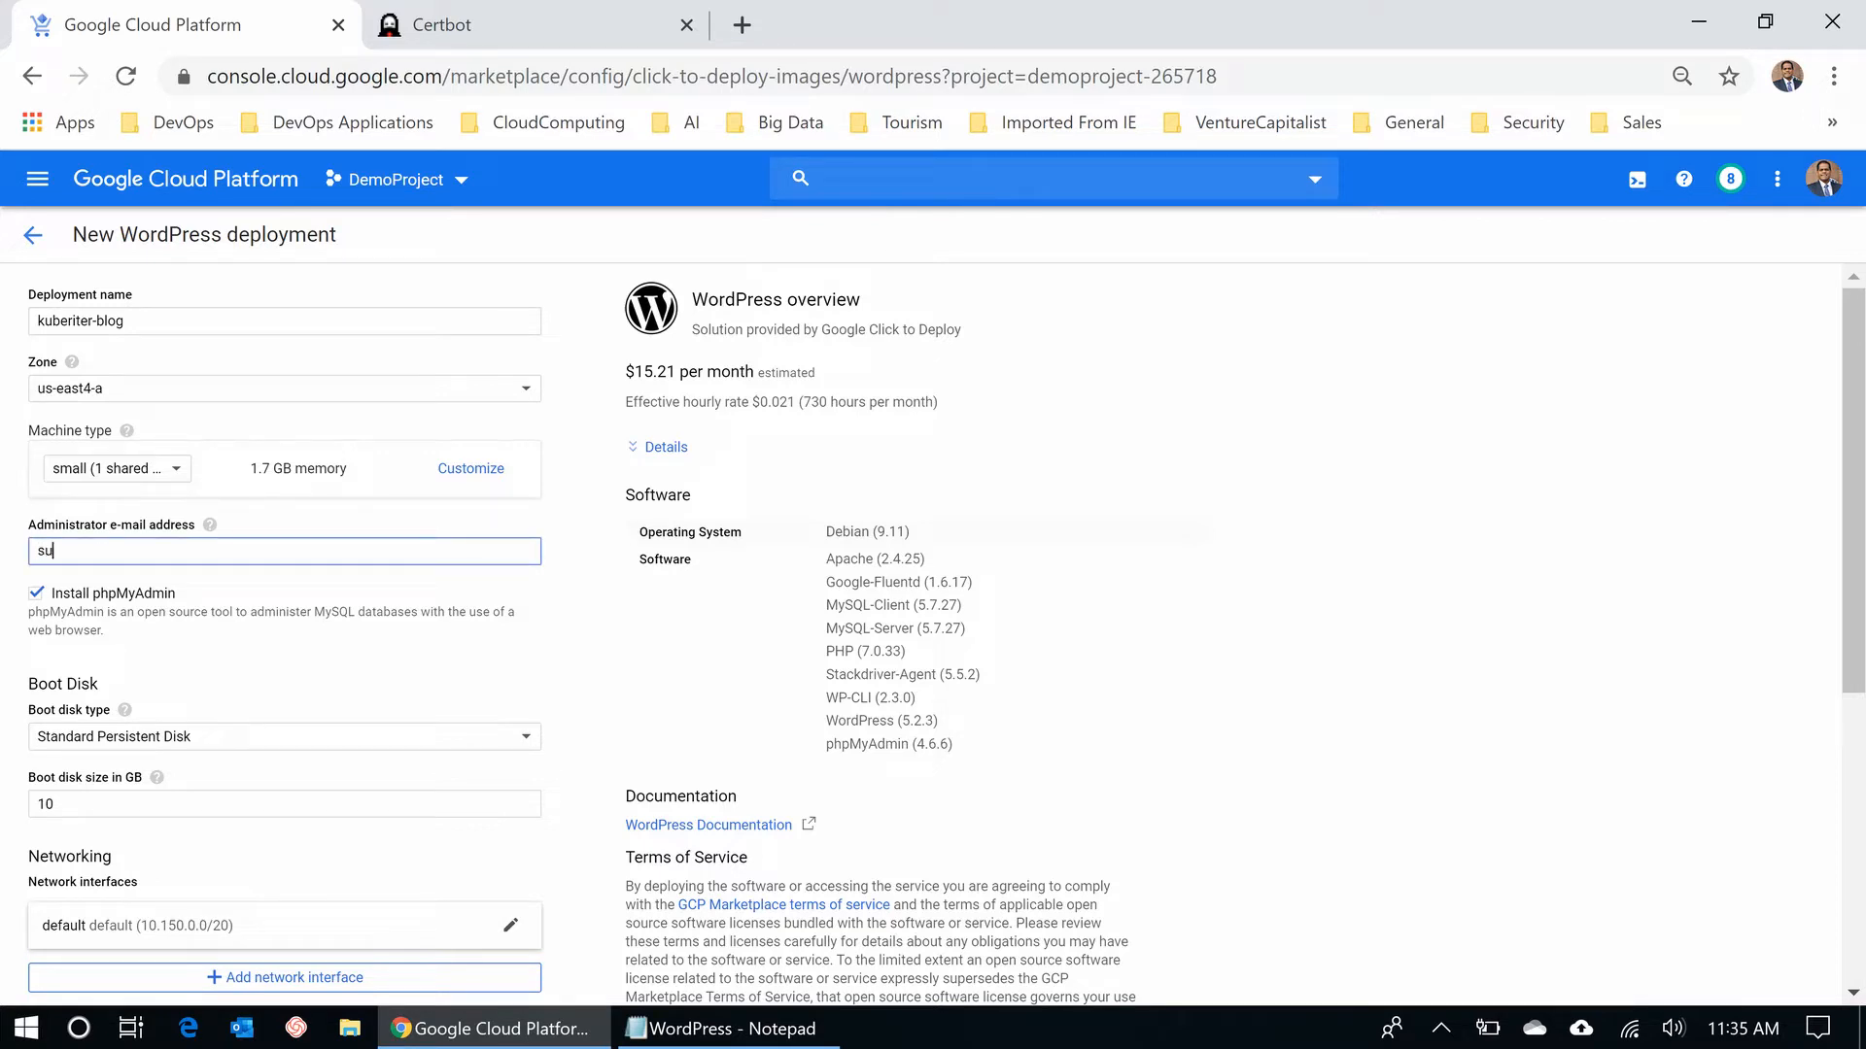
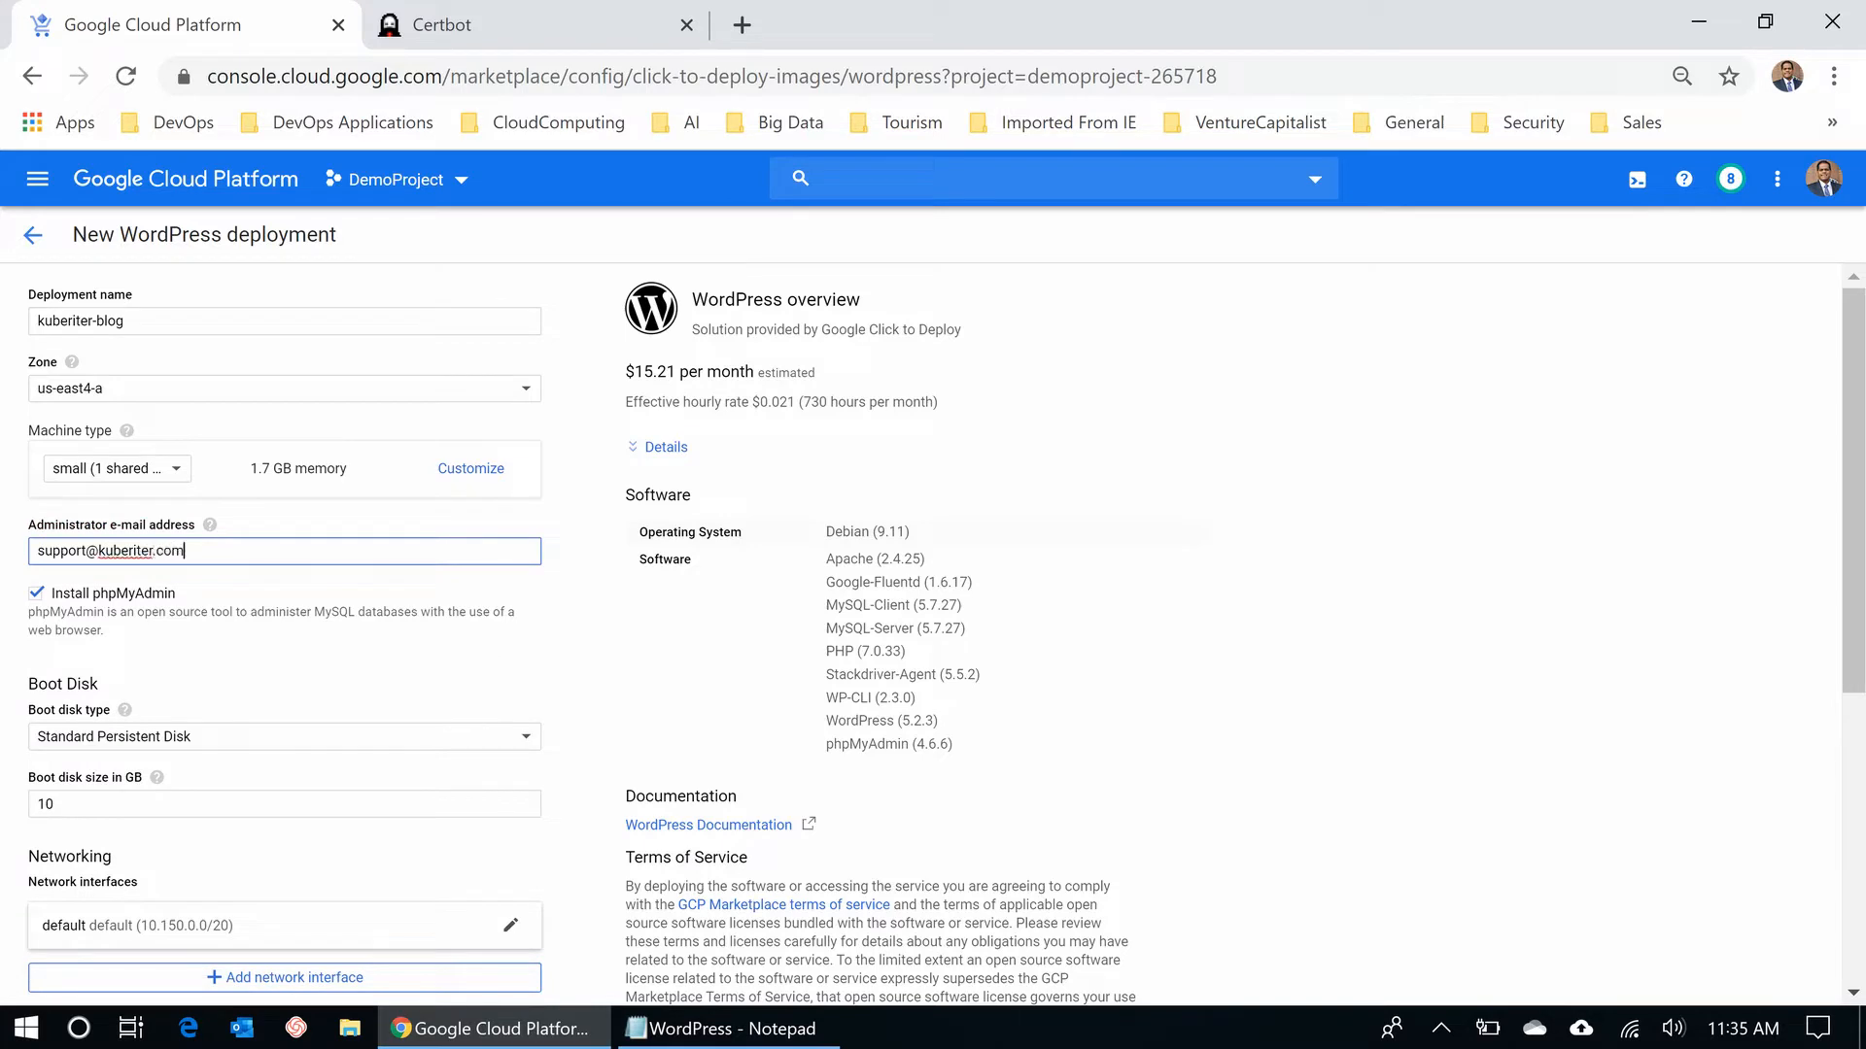
key("Tab")
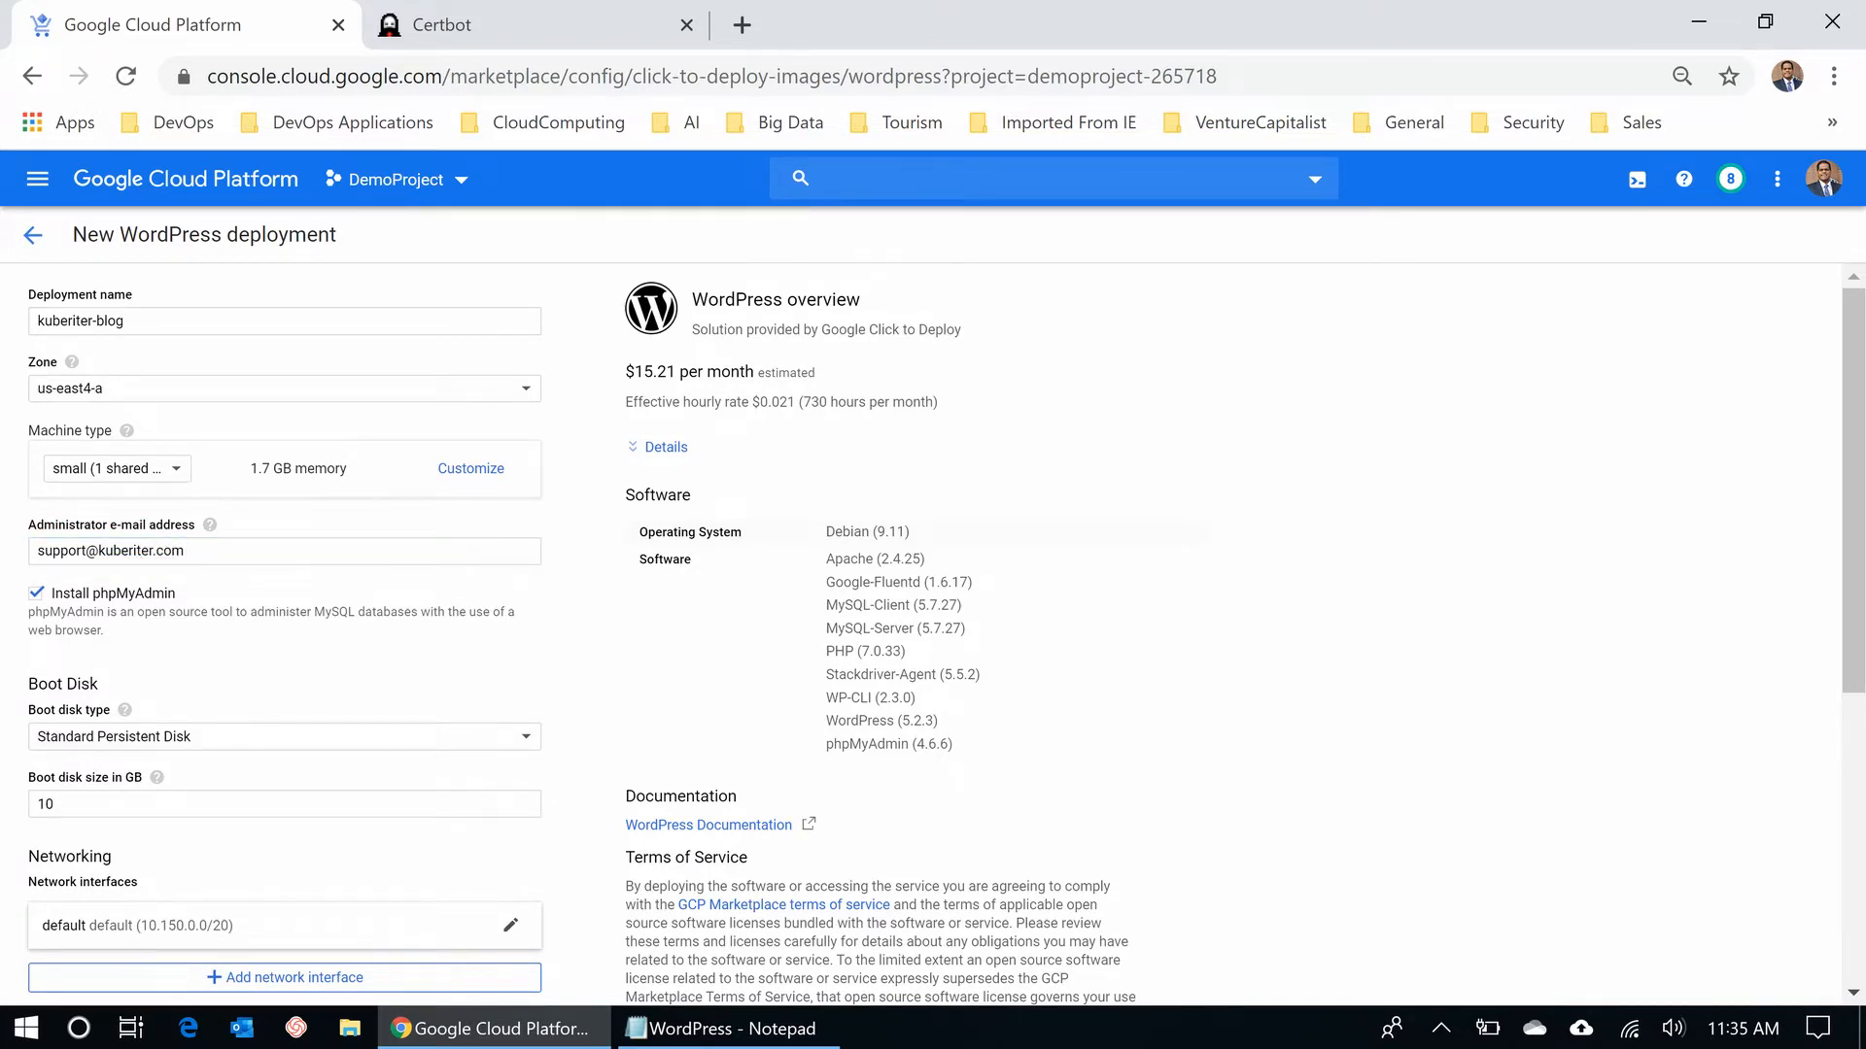
- Try a 50 GB boot disk, then set it back to 10 GB
scroll(933, 638, "down", 3)
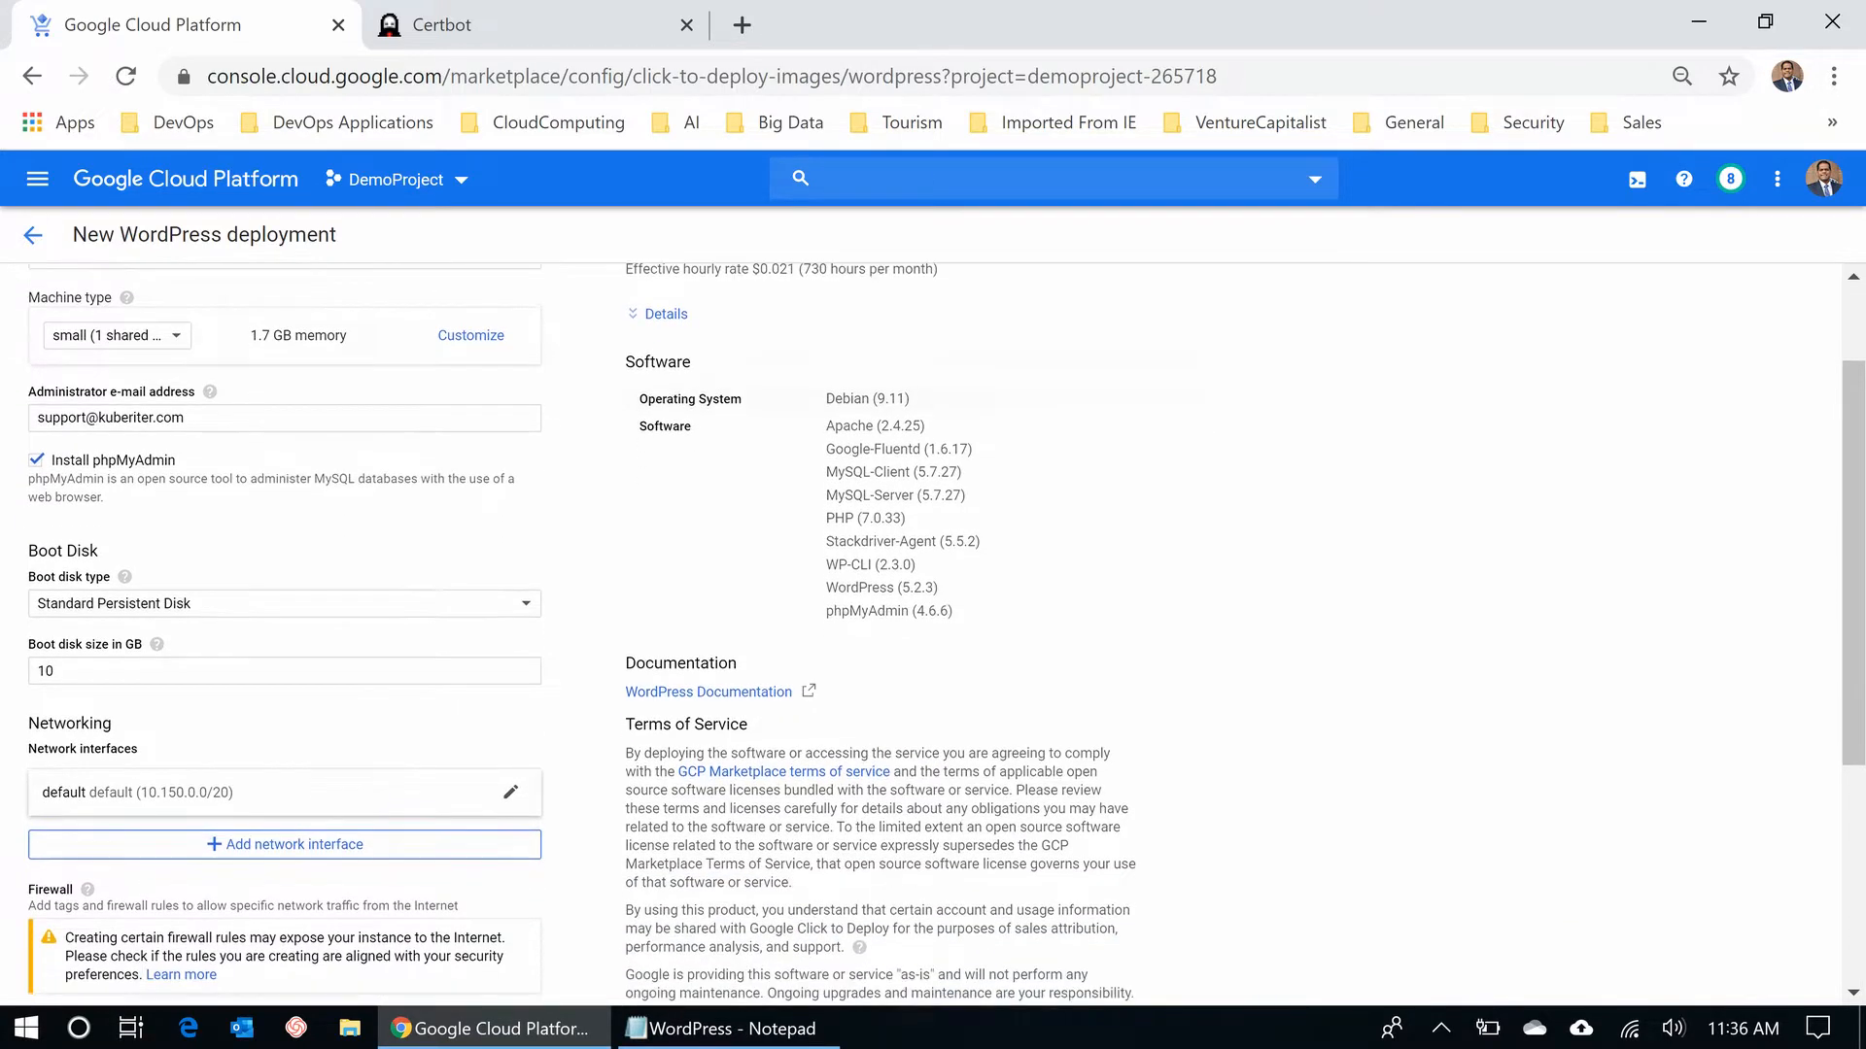
scroll(932, 639, "down", 1)
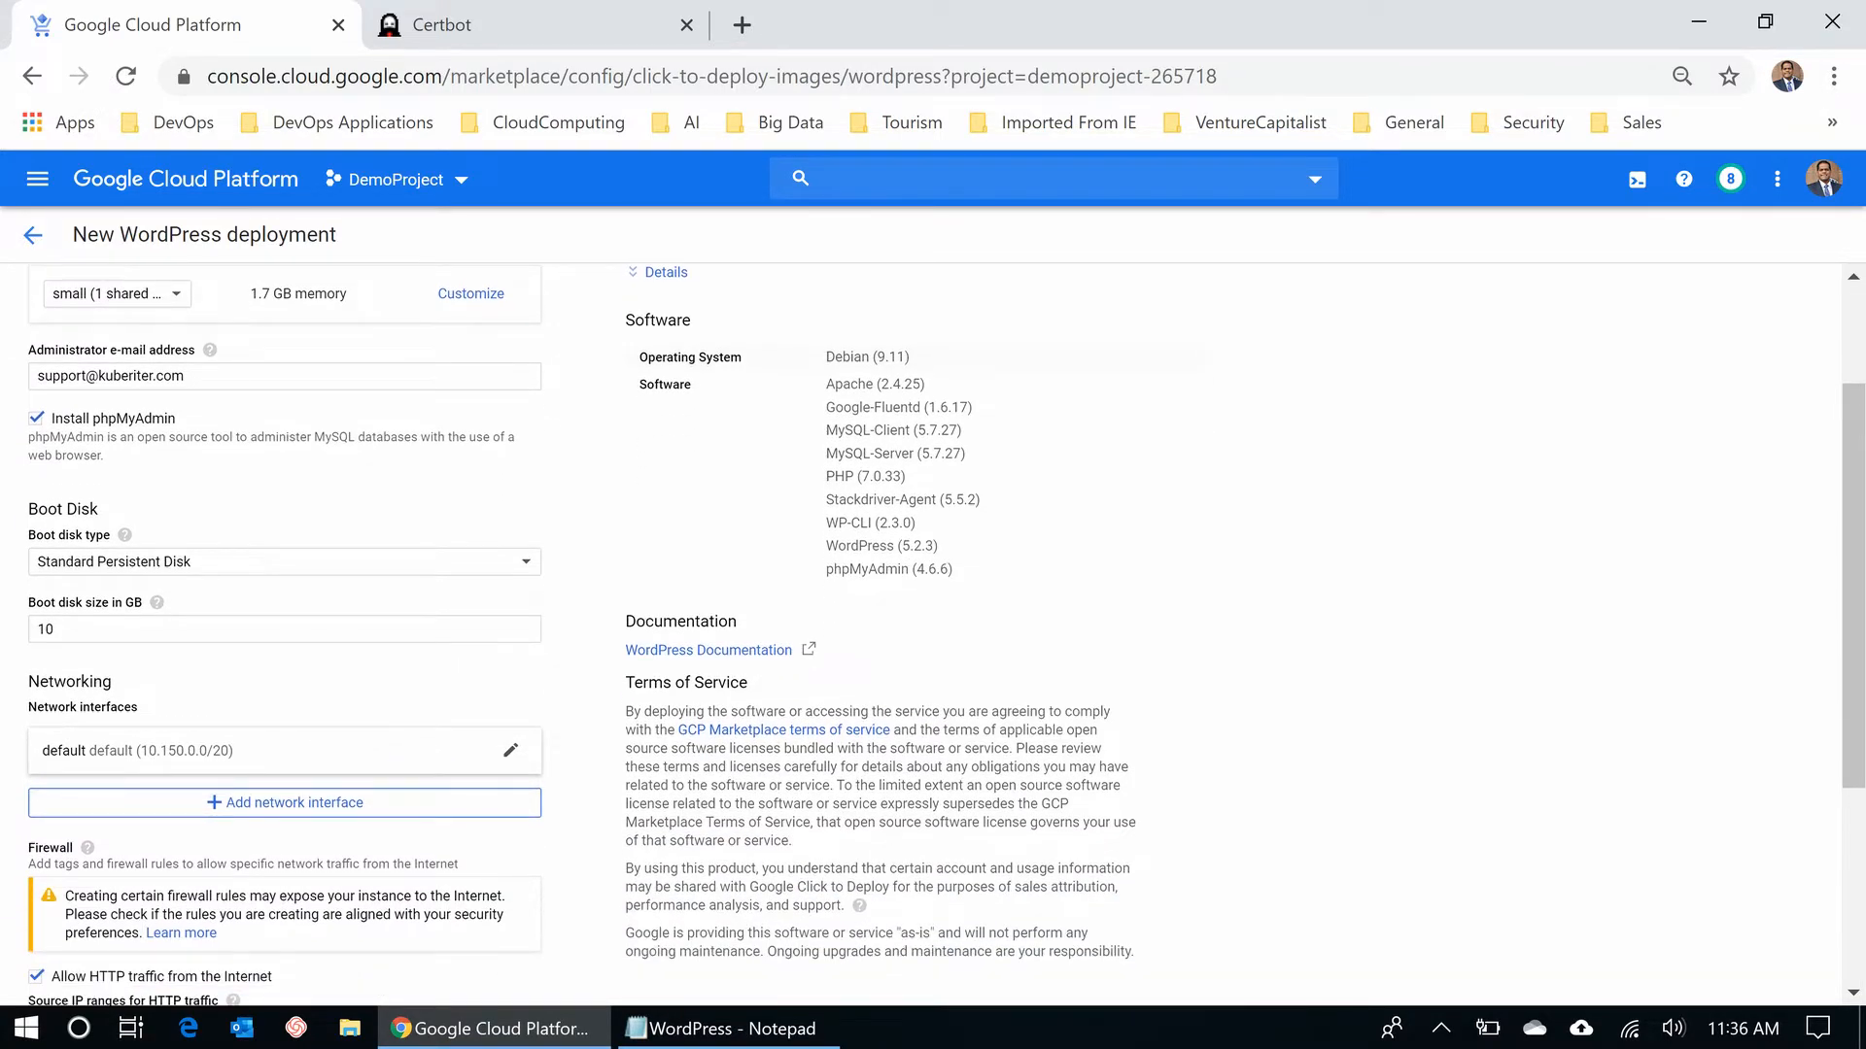
left_click(55, 630)
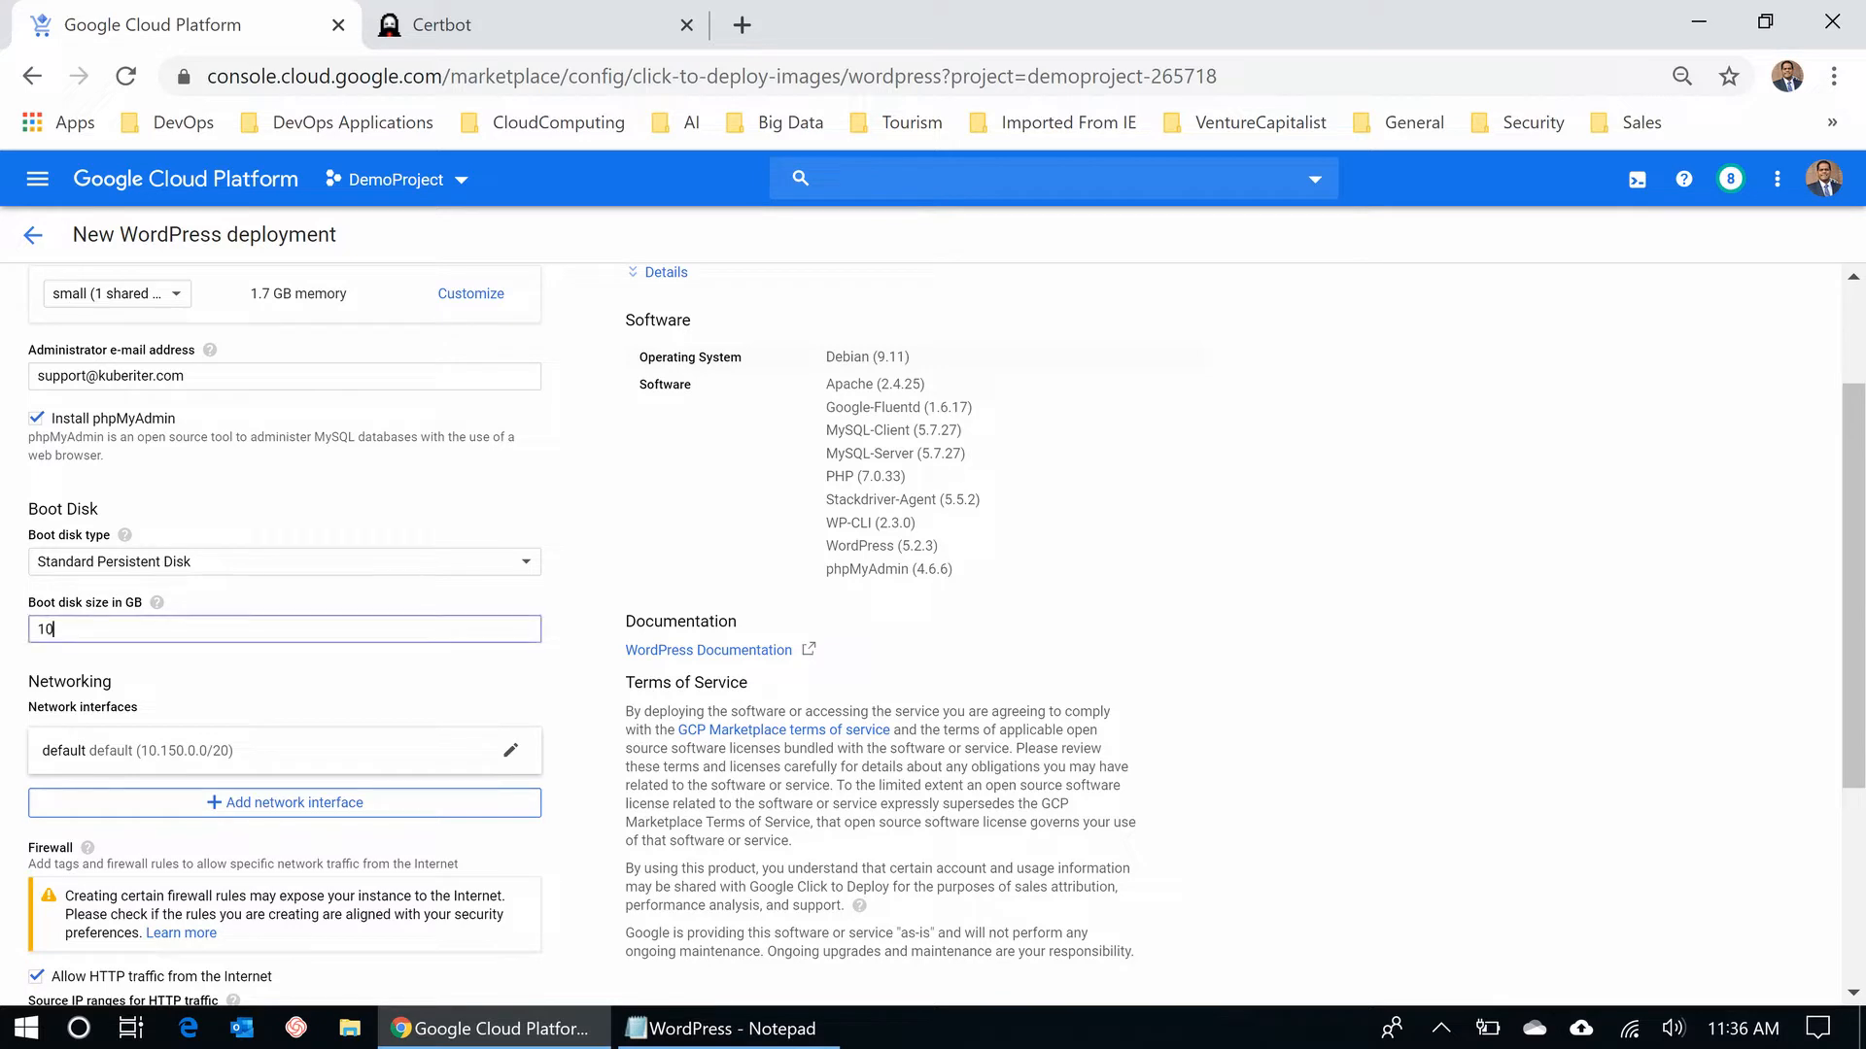
key("BackSpace")
key("BackSpace")
type("50")
key("Tab")
scroll(933, 632, "up", 2)
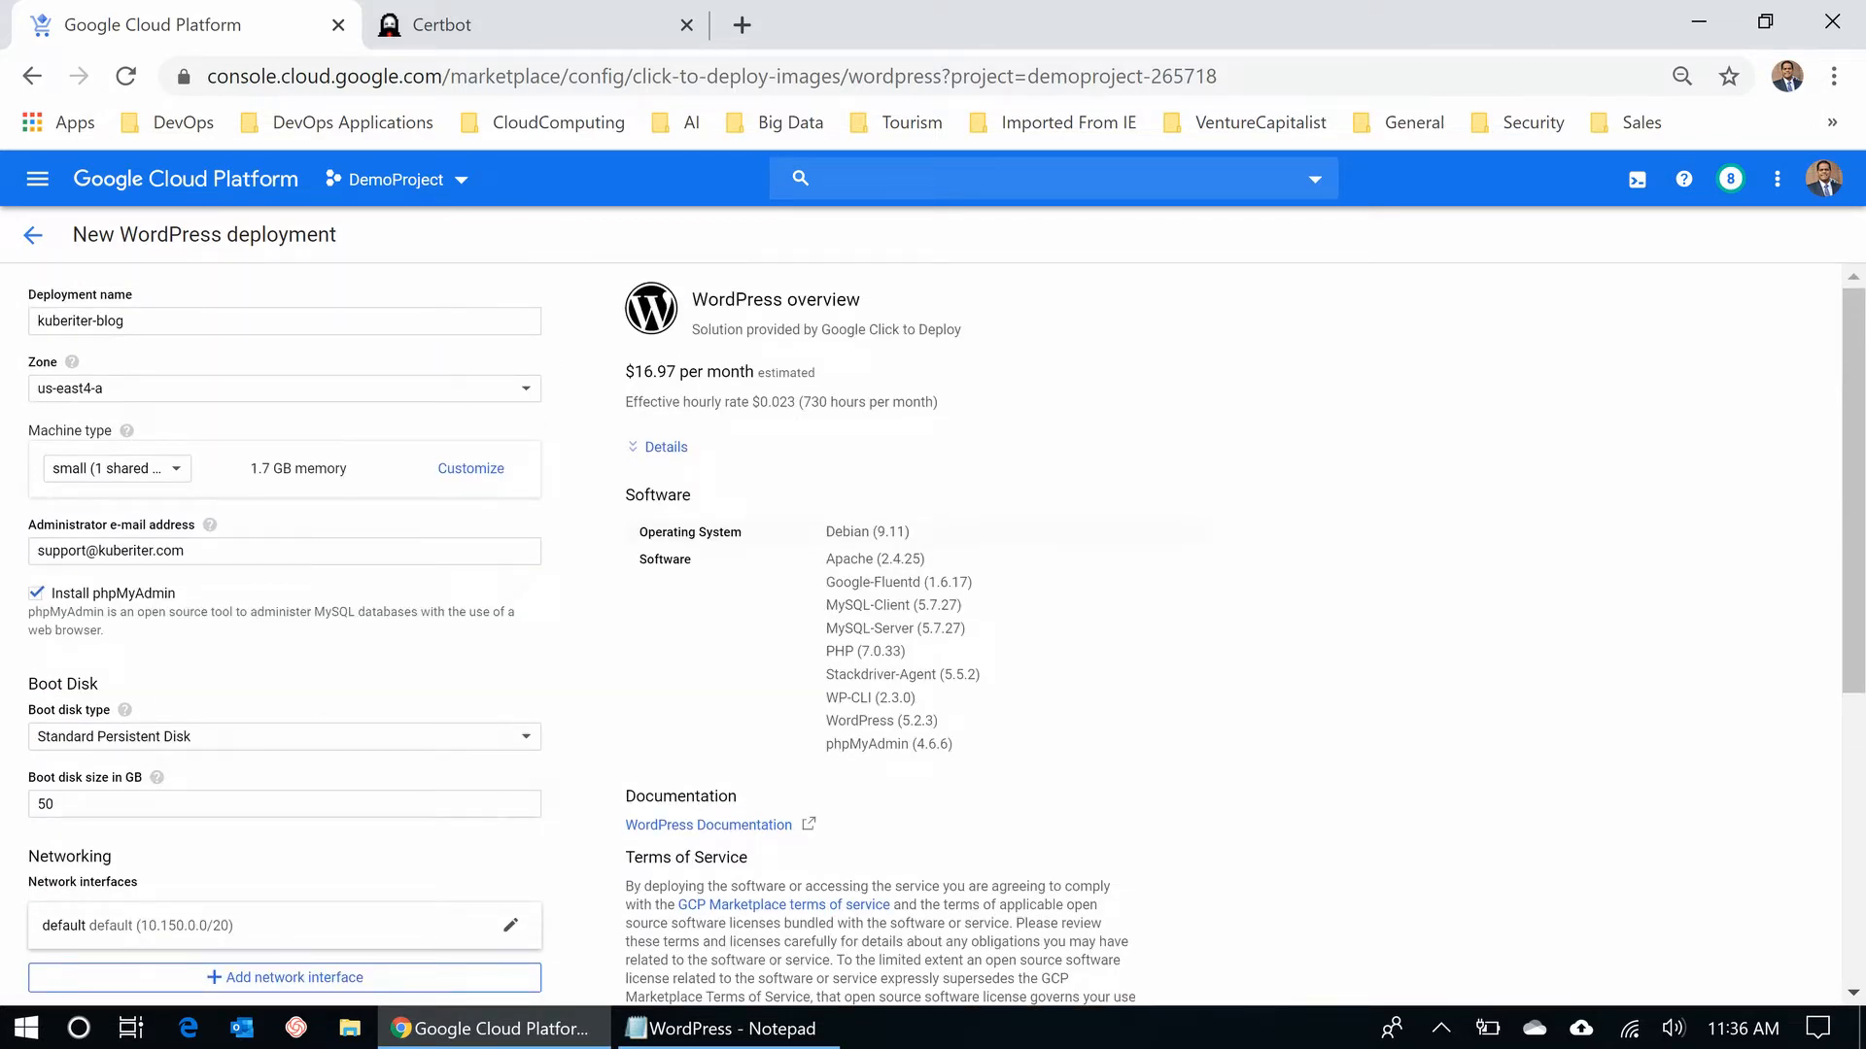
left_click(56, 805)
key("BackSpace")
key("BackSpace")
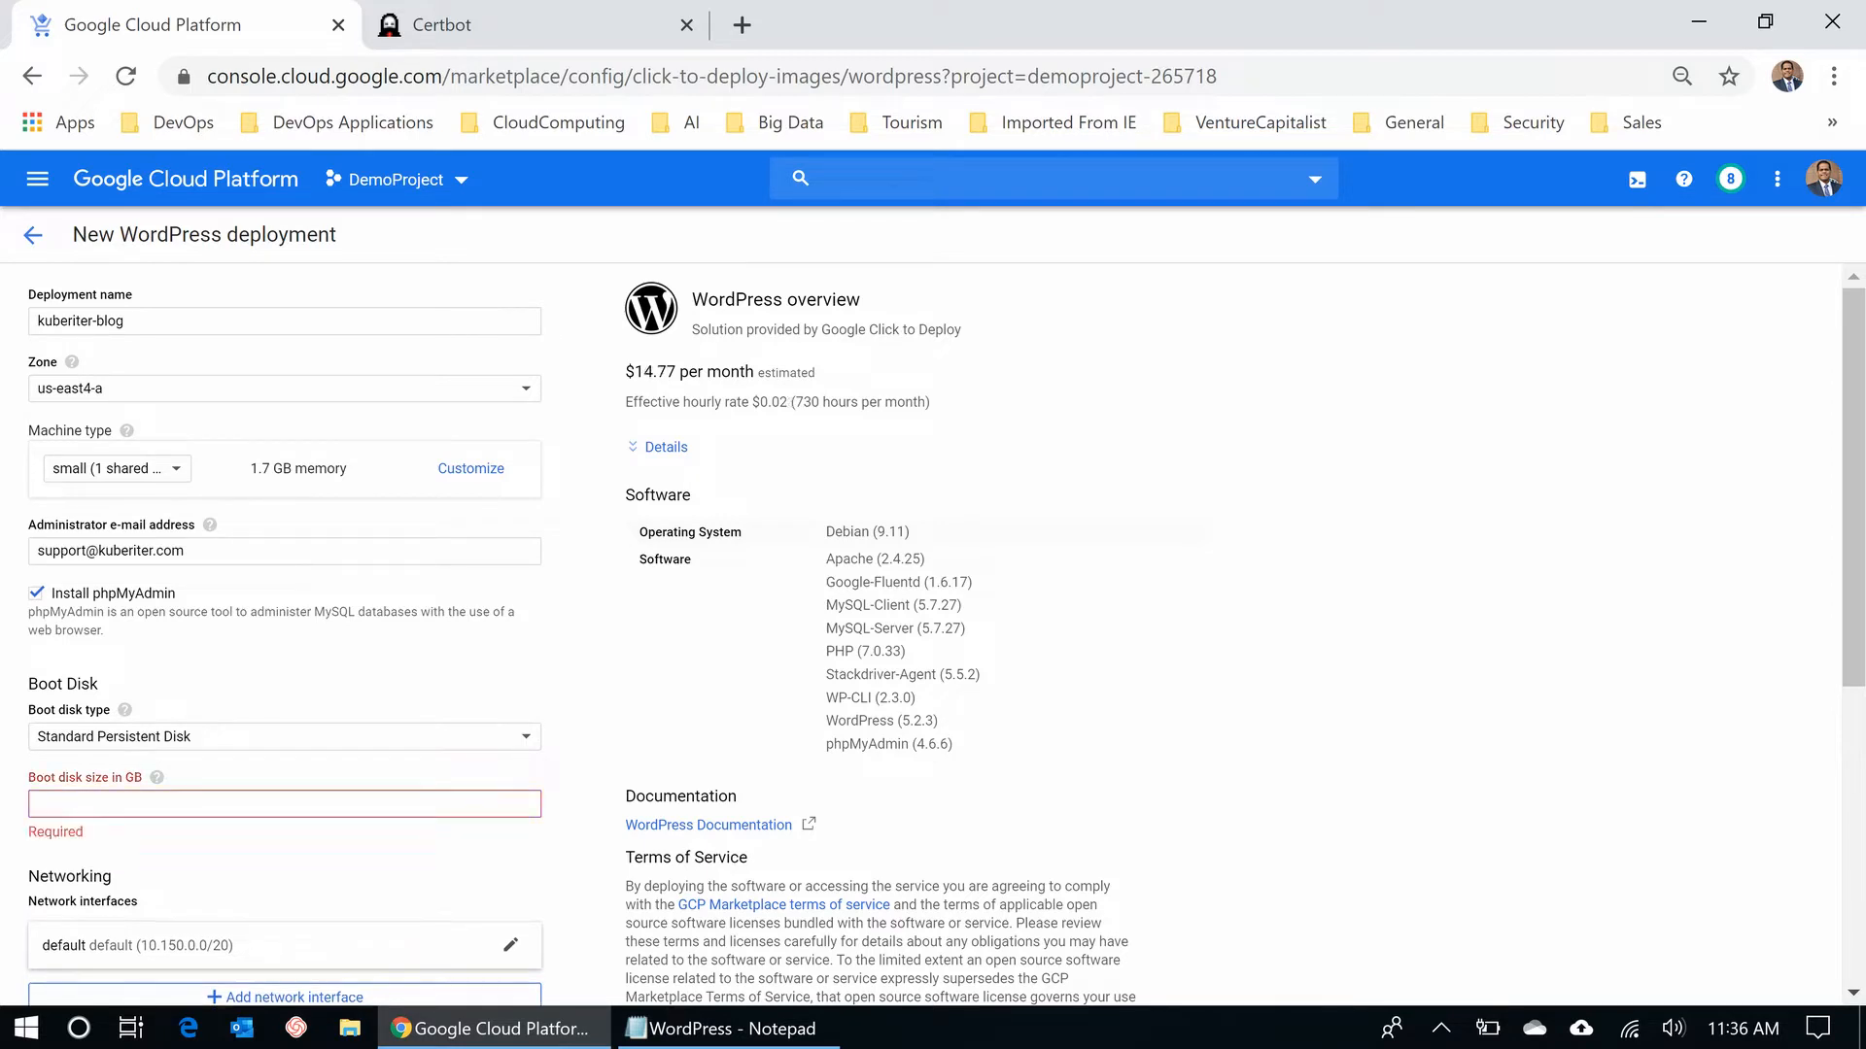
type("10")
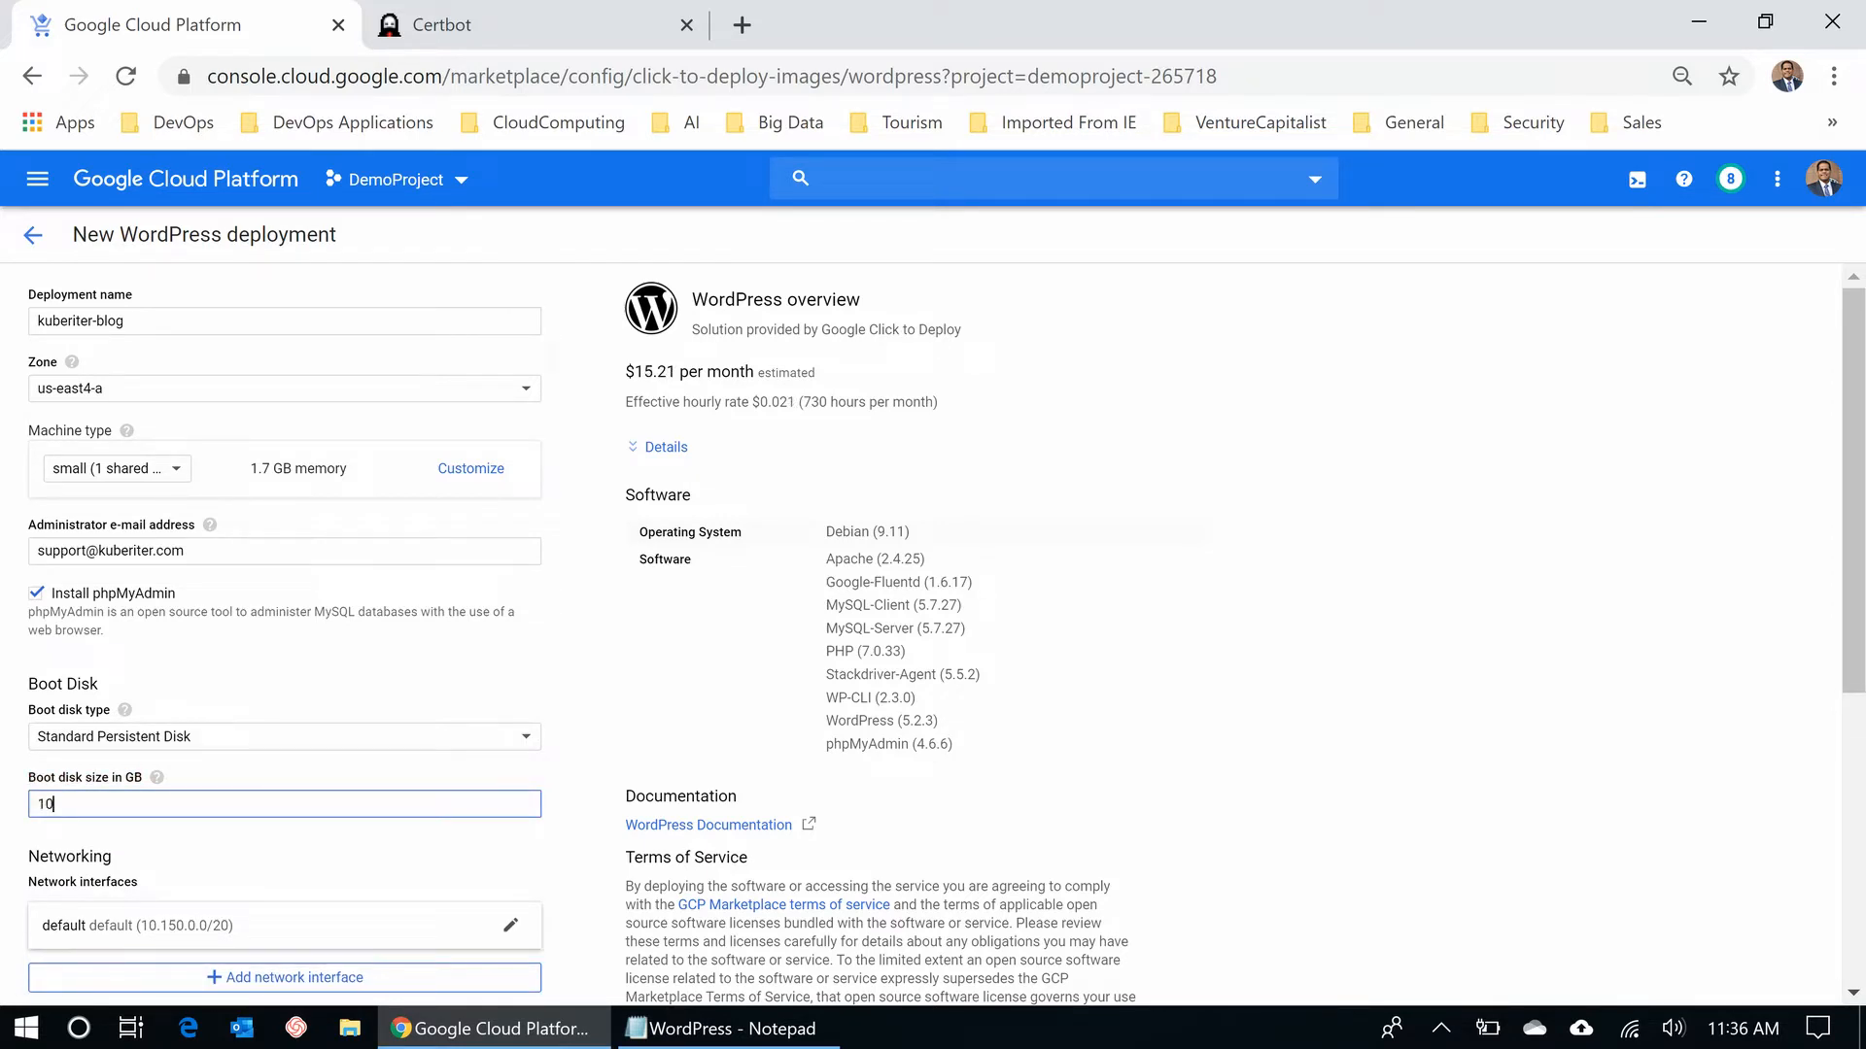
key("Tab")
scroll(932, 632, "down", 5)
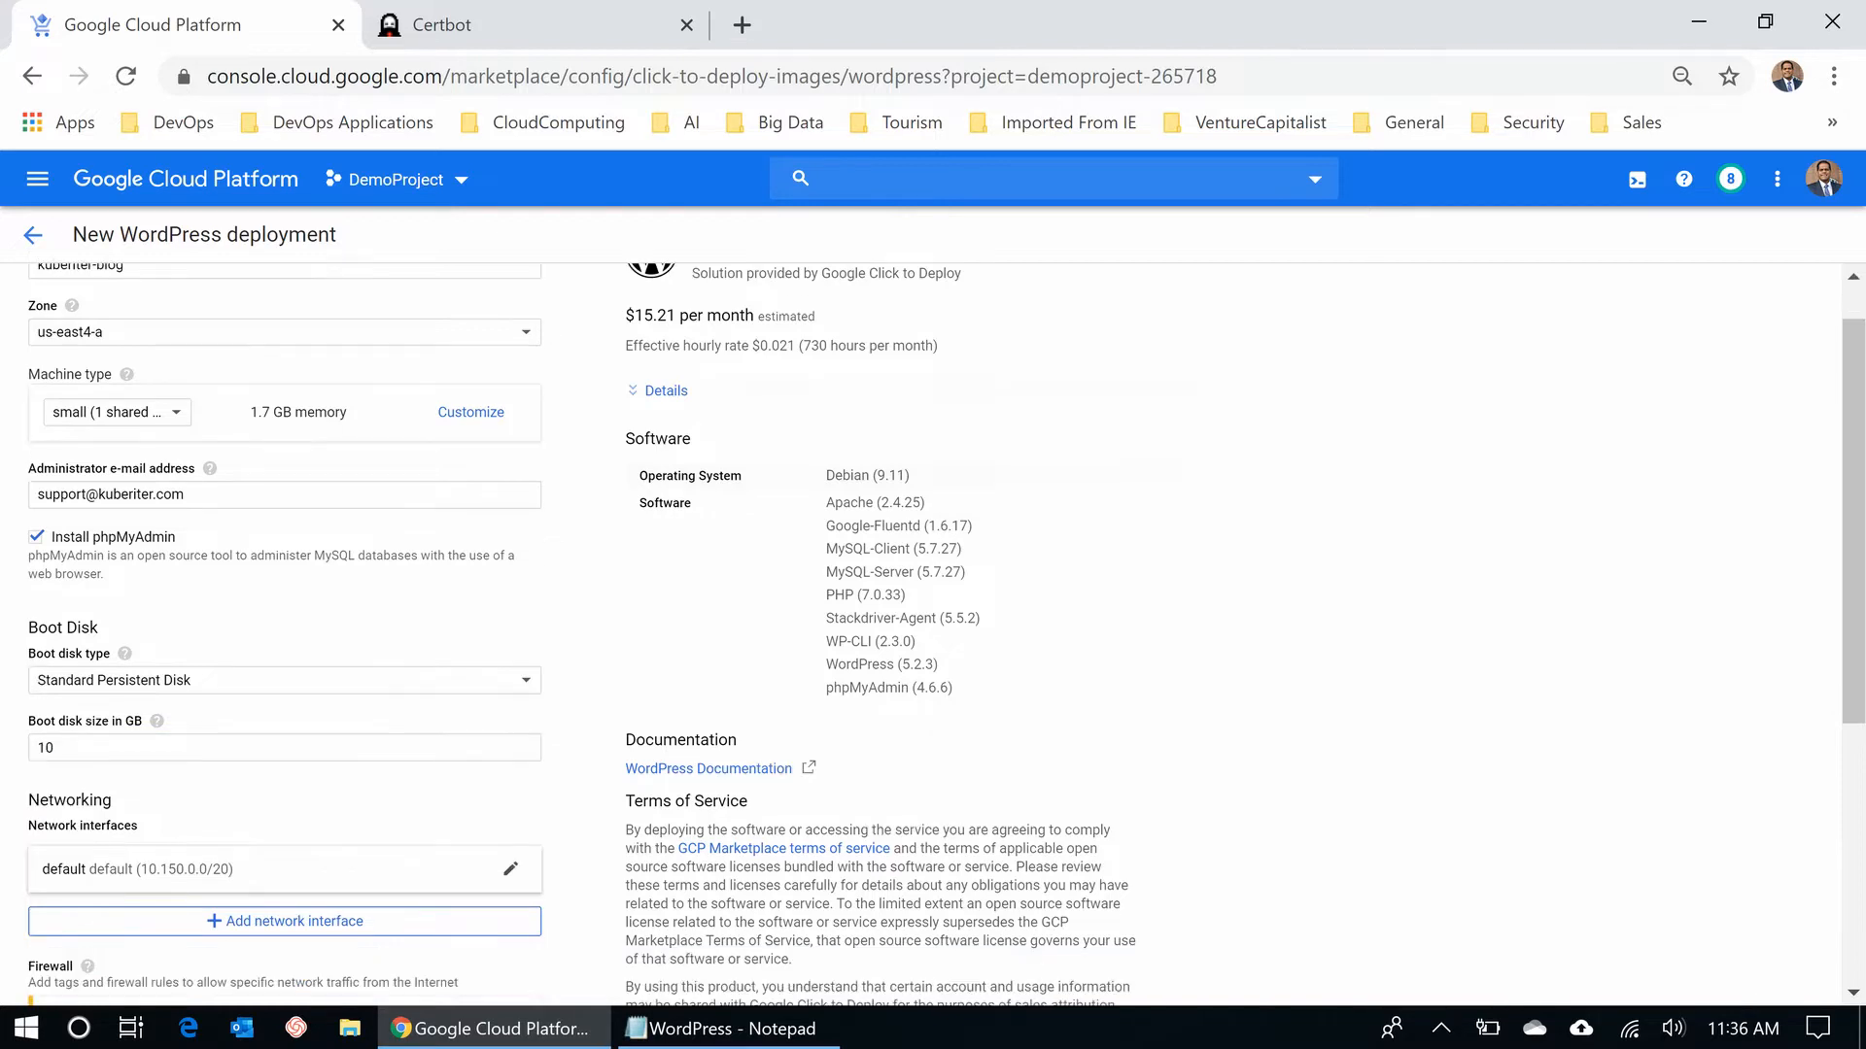
scroll(933, 632, "down", 1)
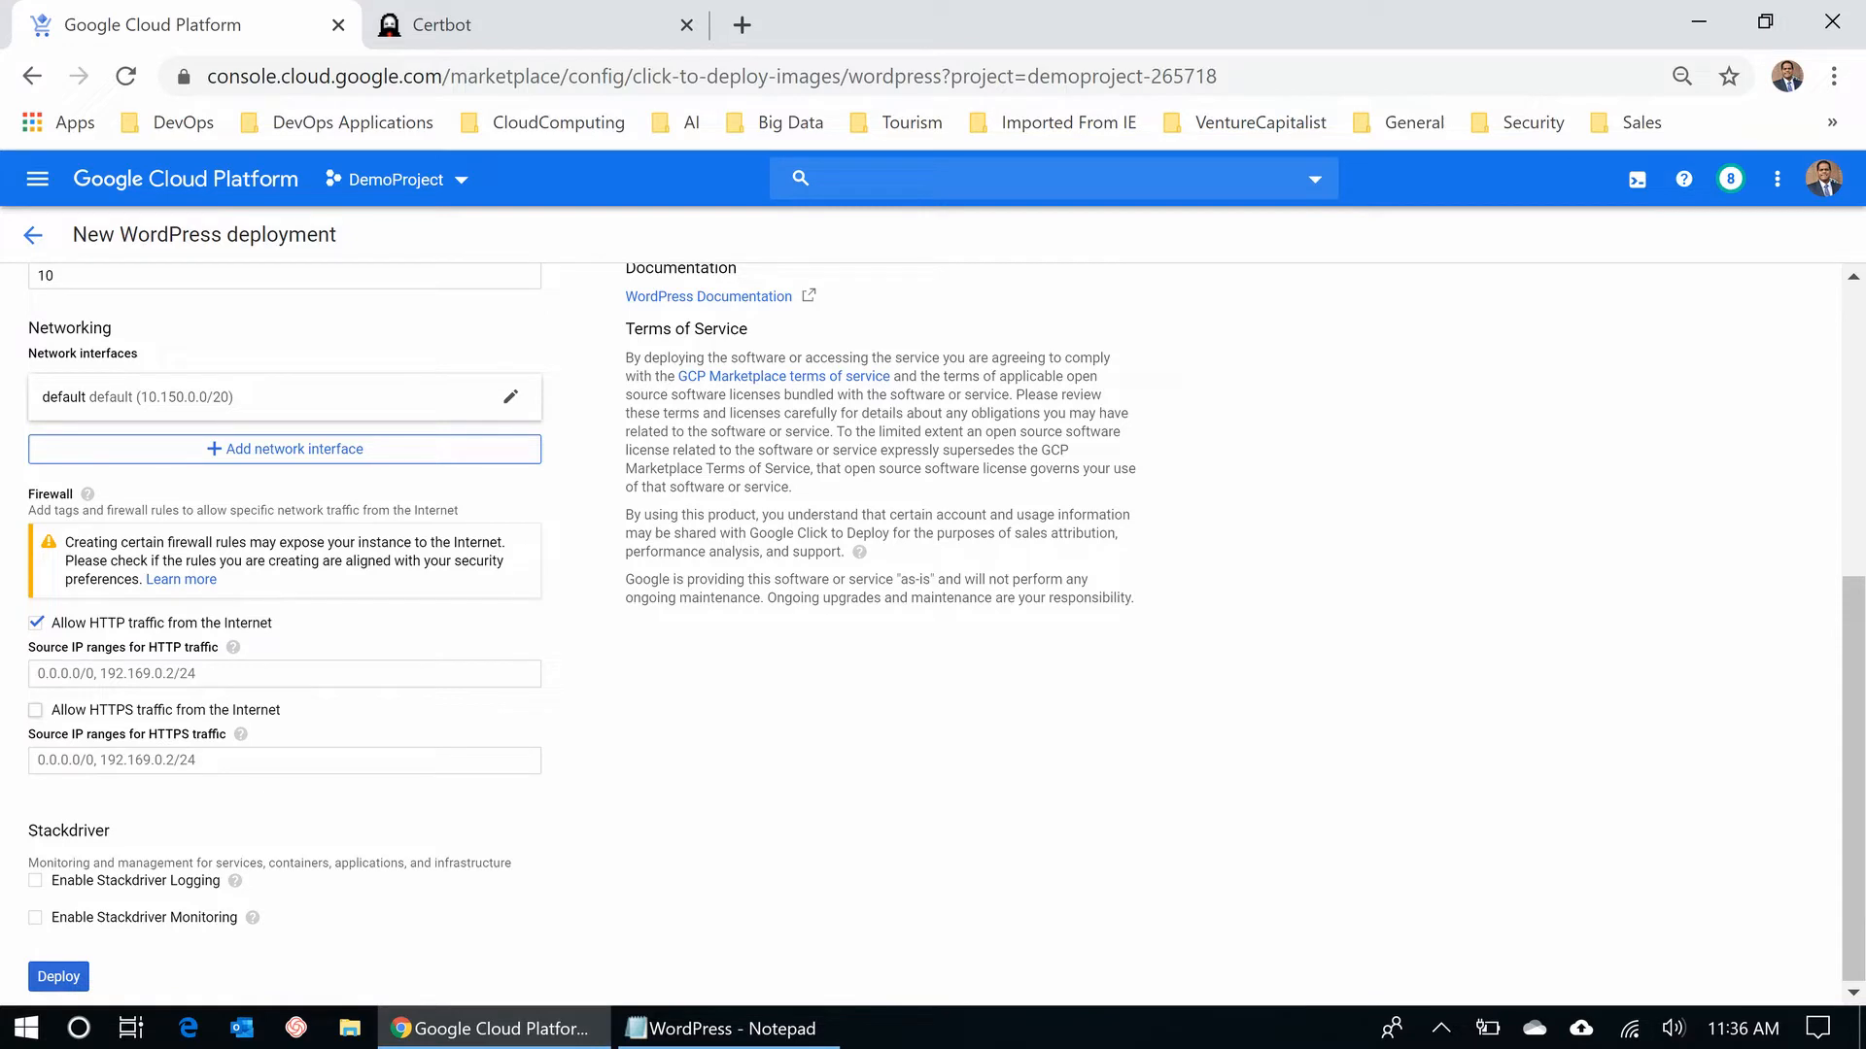
- Allow HTTPS traffic, deploy kuberiter-blog, and select its WordPress details at 35.245.68.77
left_click(36, 711)
left_click(58, 976)
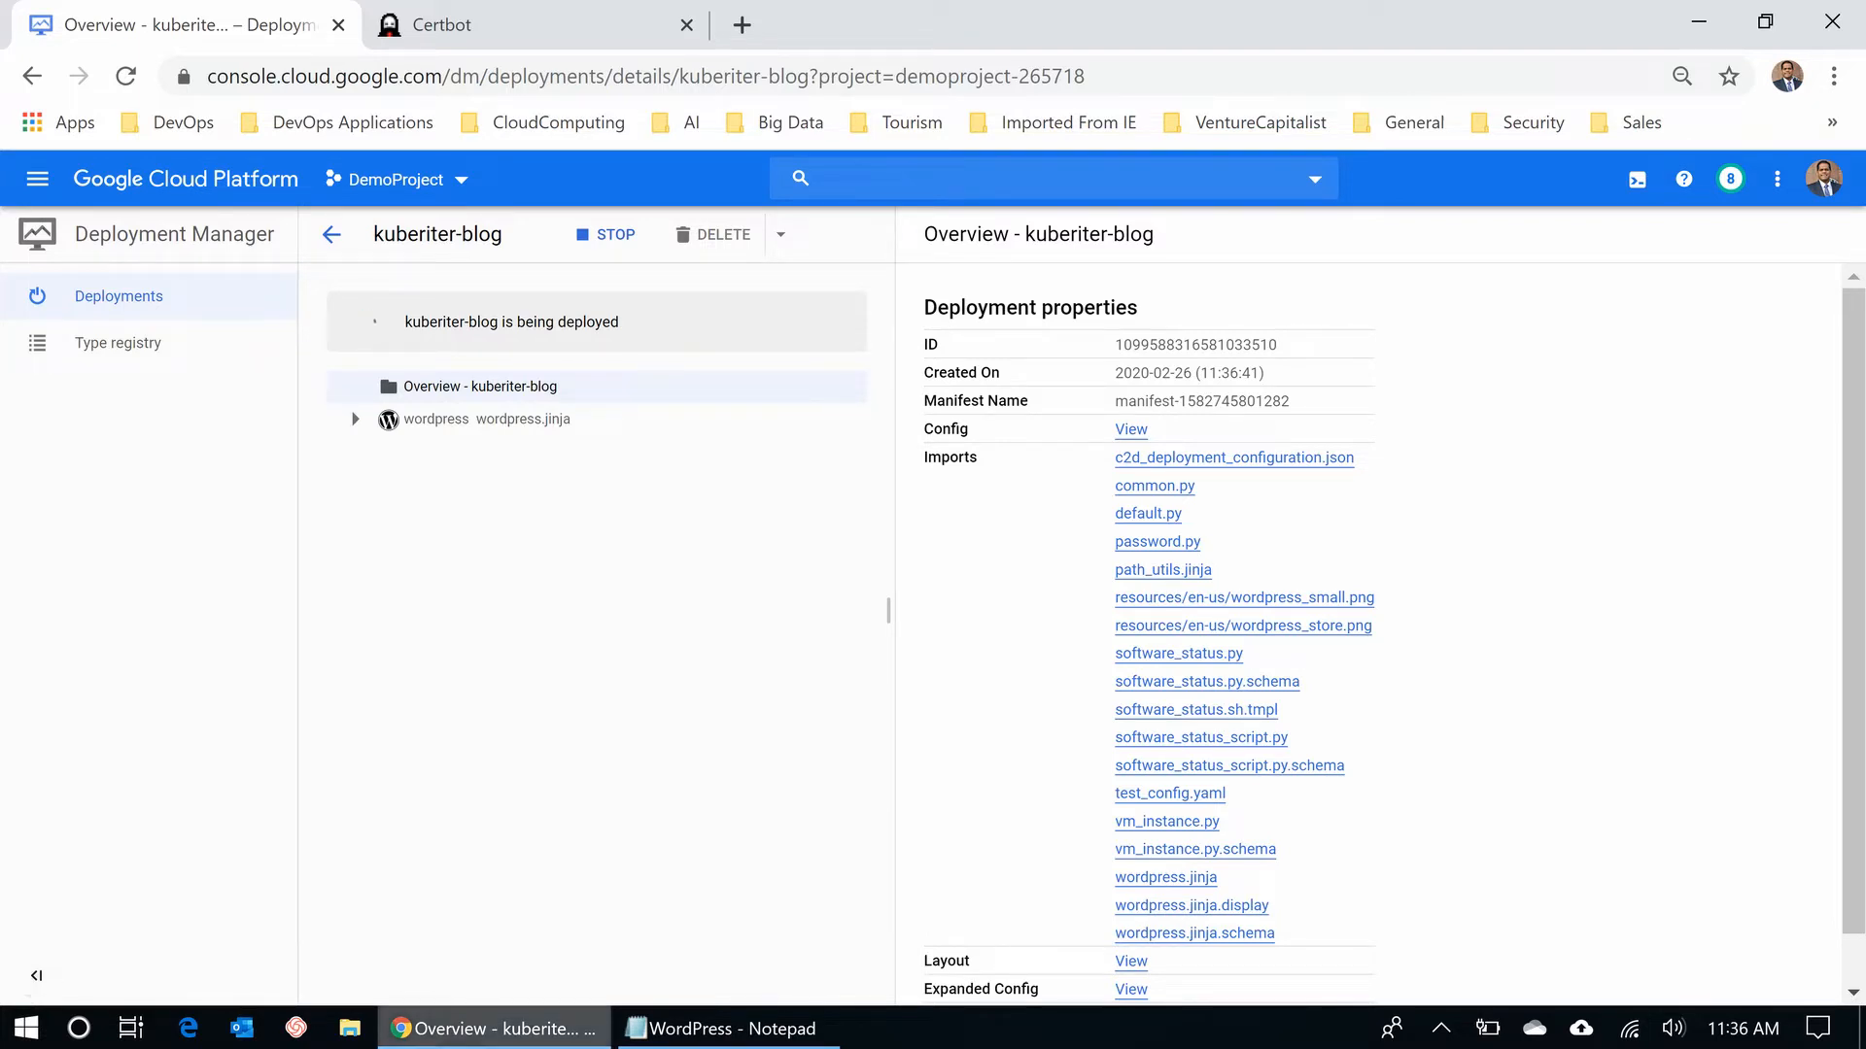
mouse_move(494, 1028)
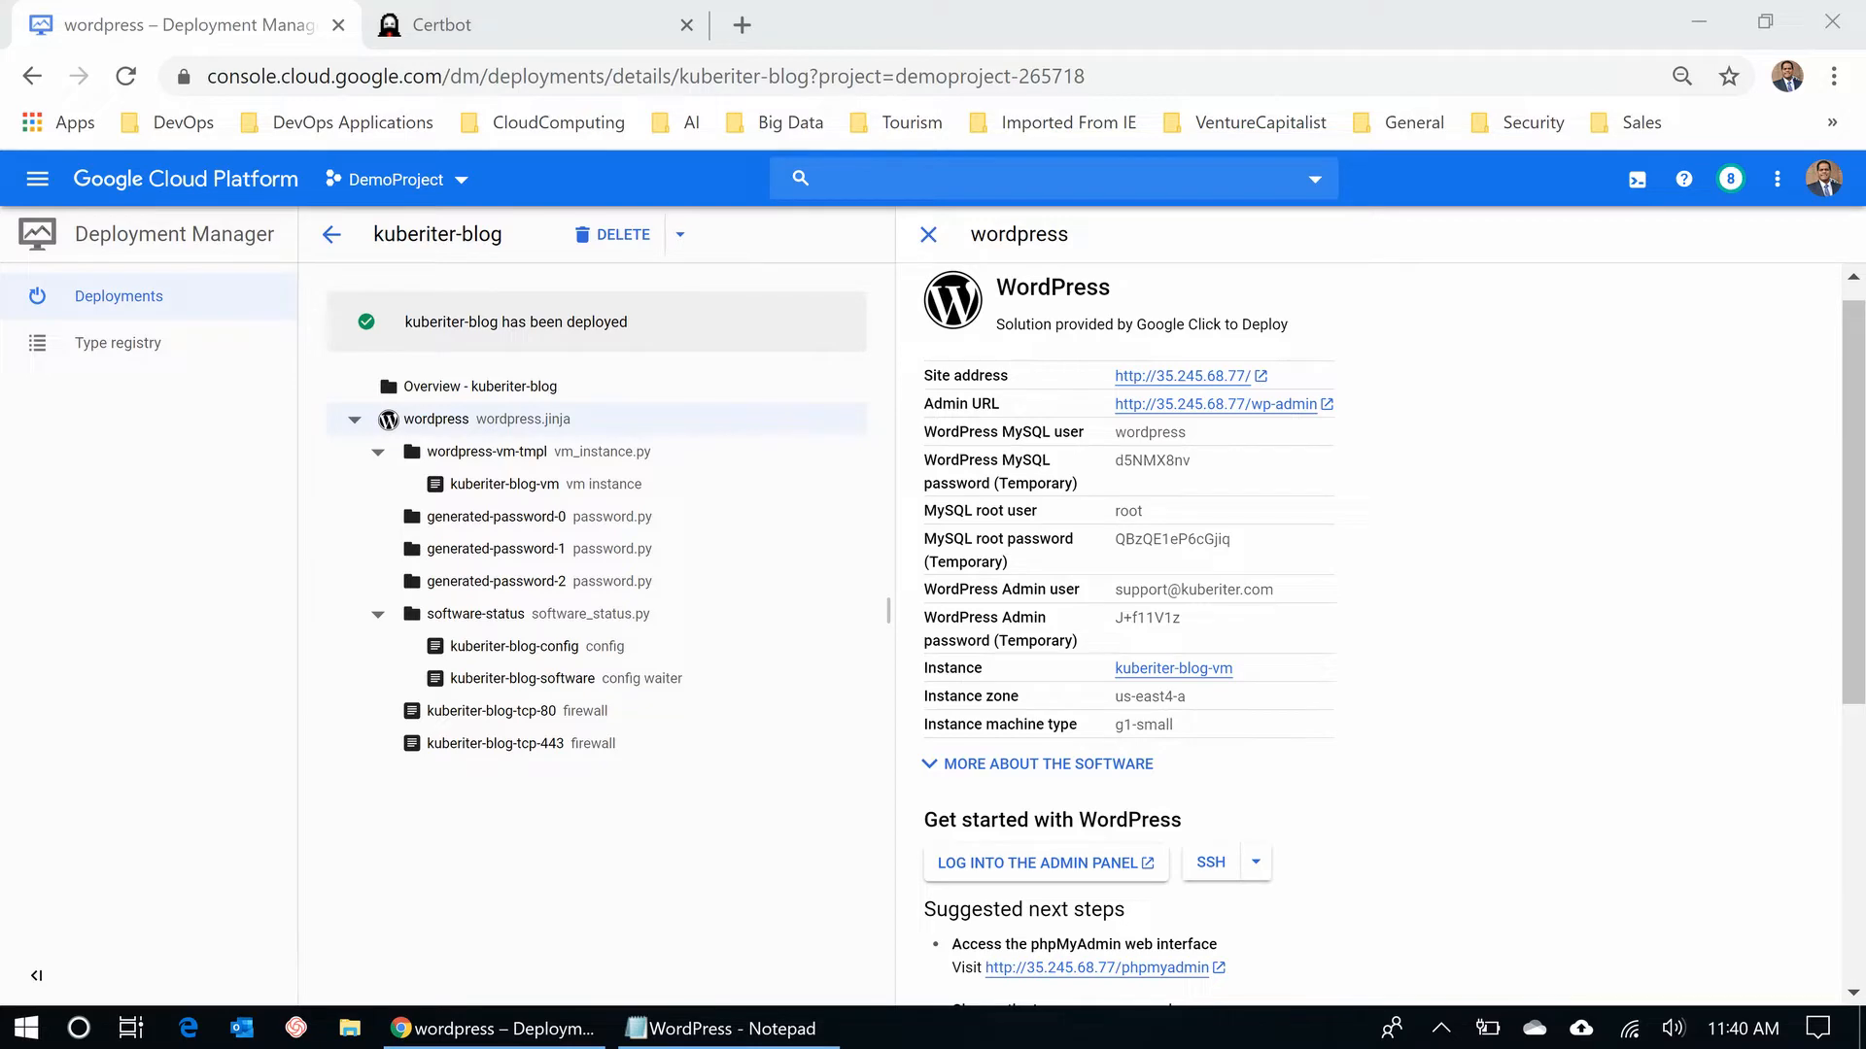
left_click_drag(924, 376, 1176, 726)
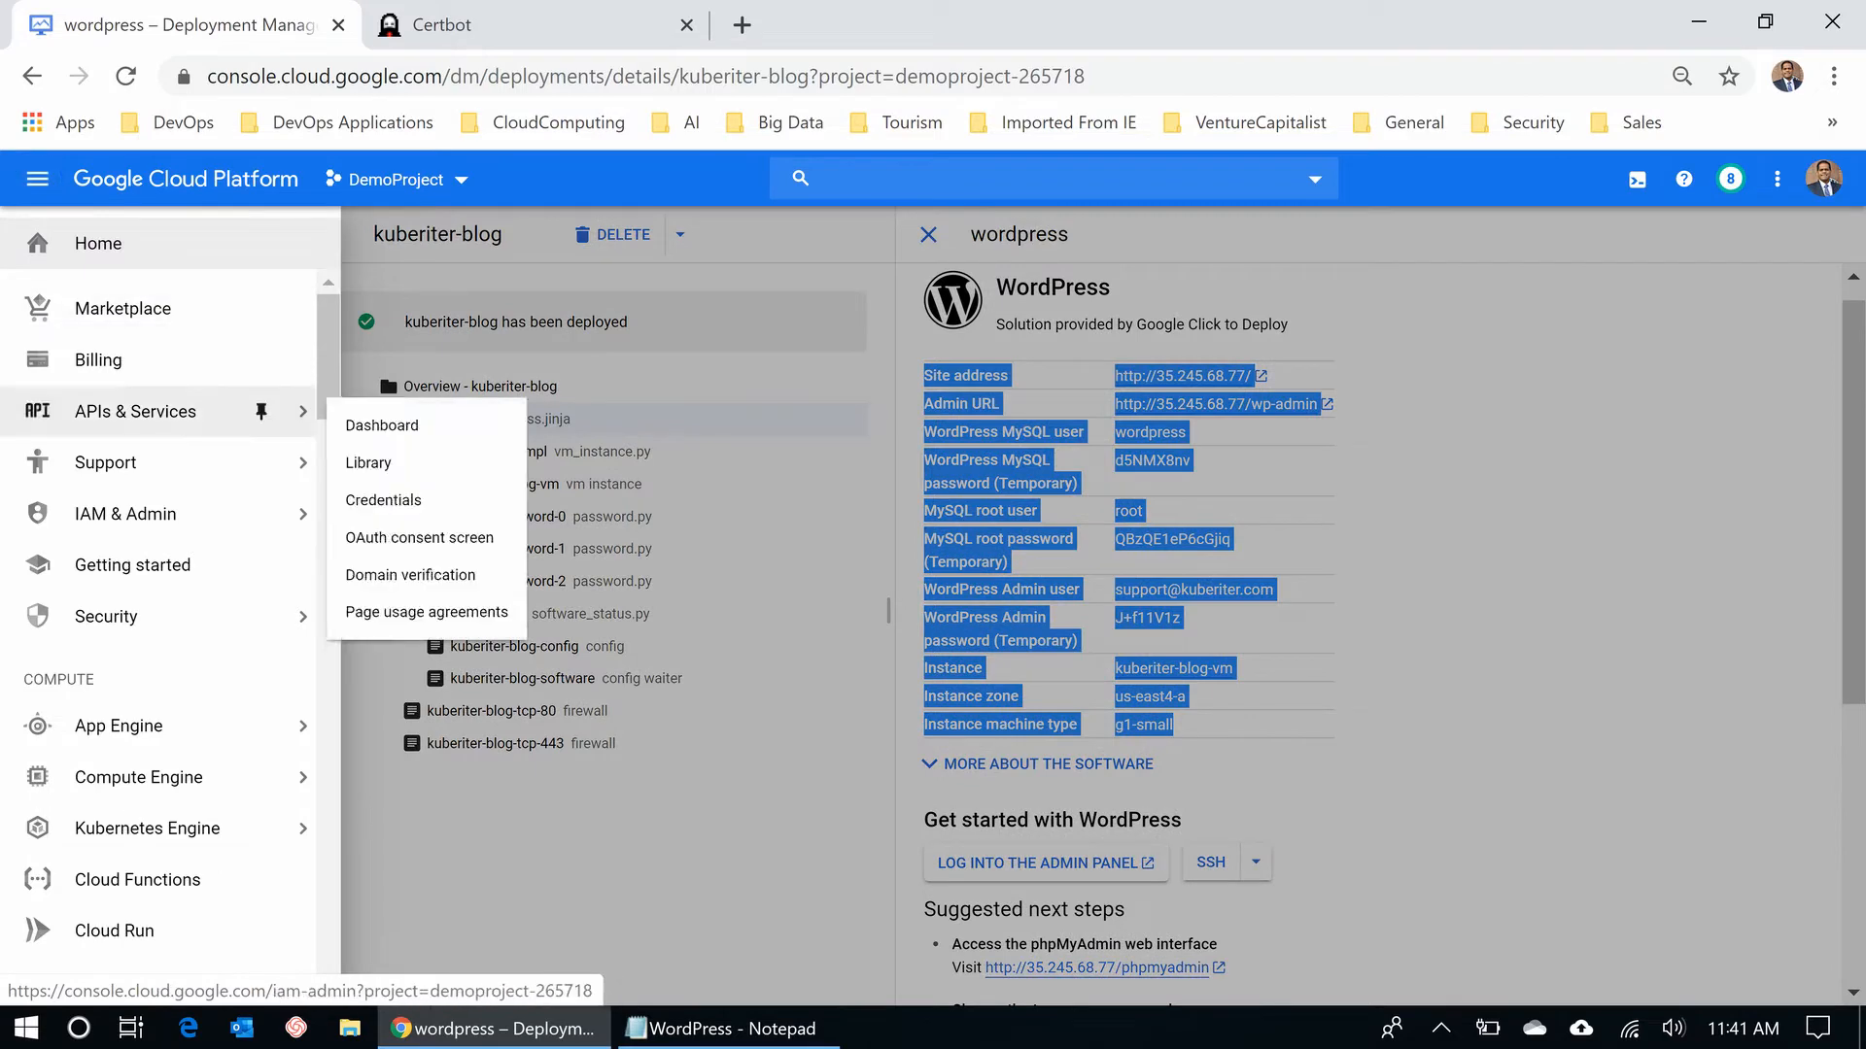
- Open the VM instances list, then search the console for 'external ip ad'
mouse_move(260, 777)
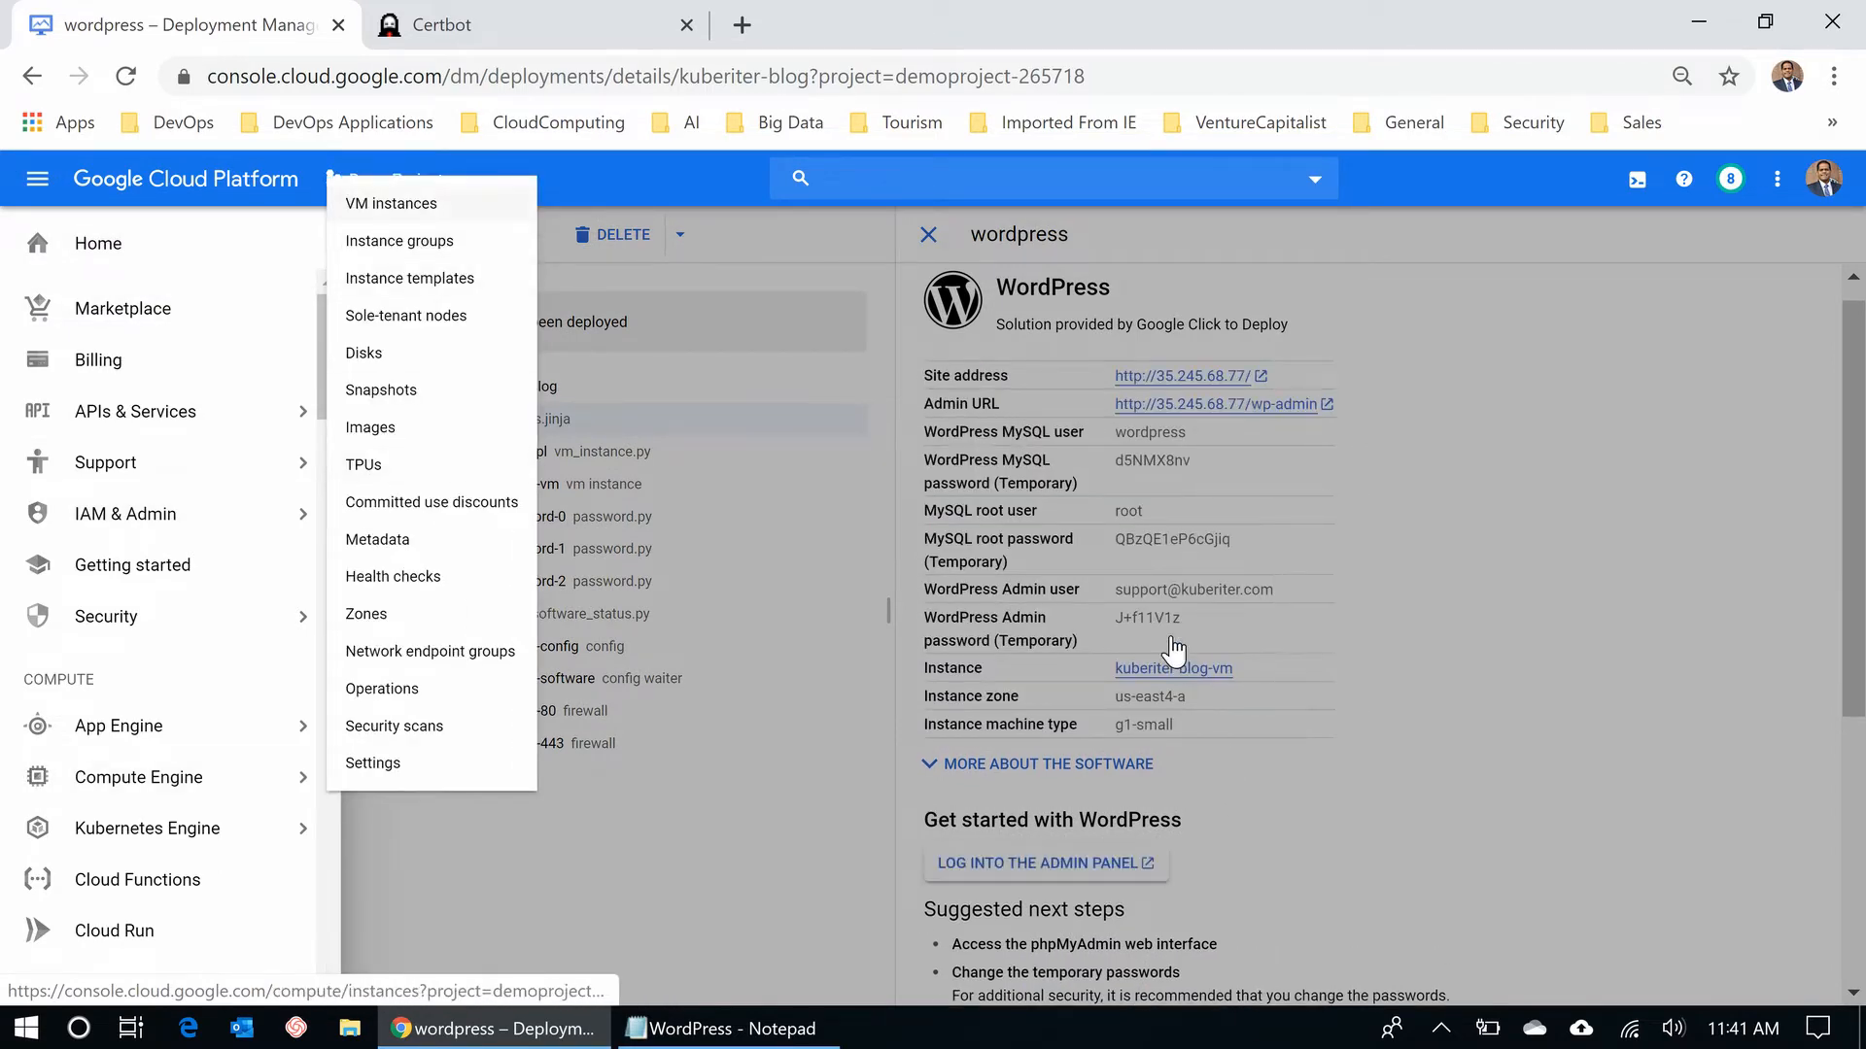
left_click(390, 209)
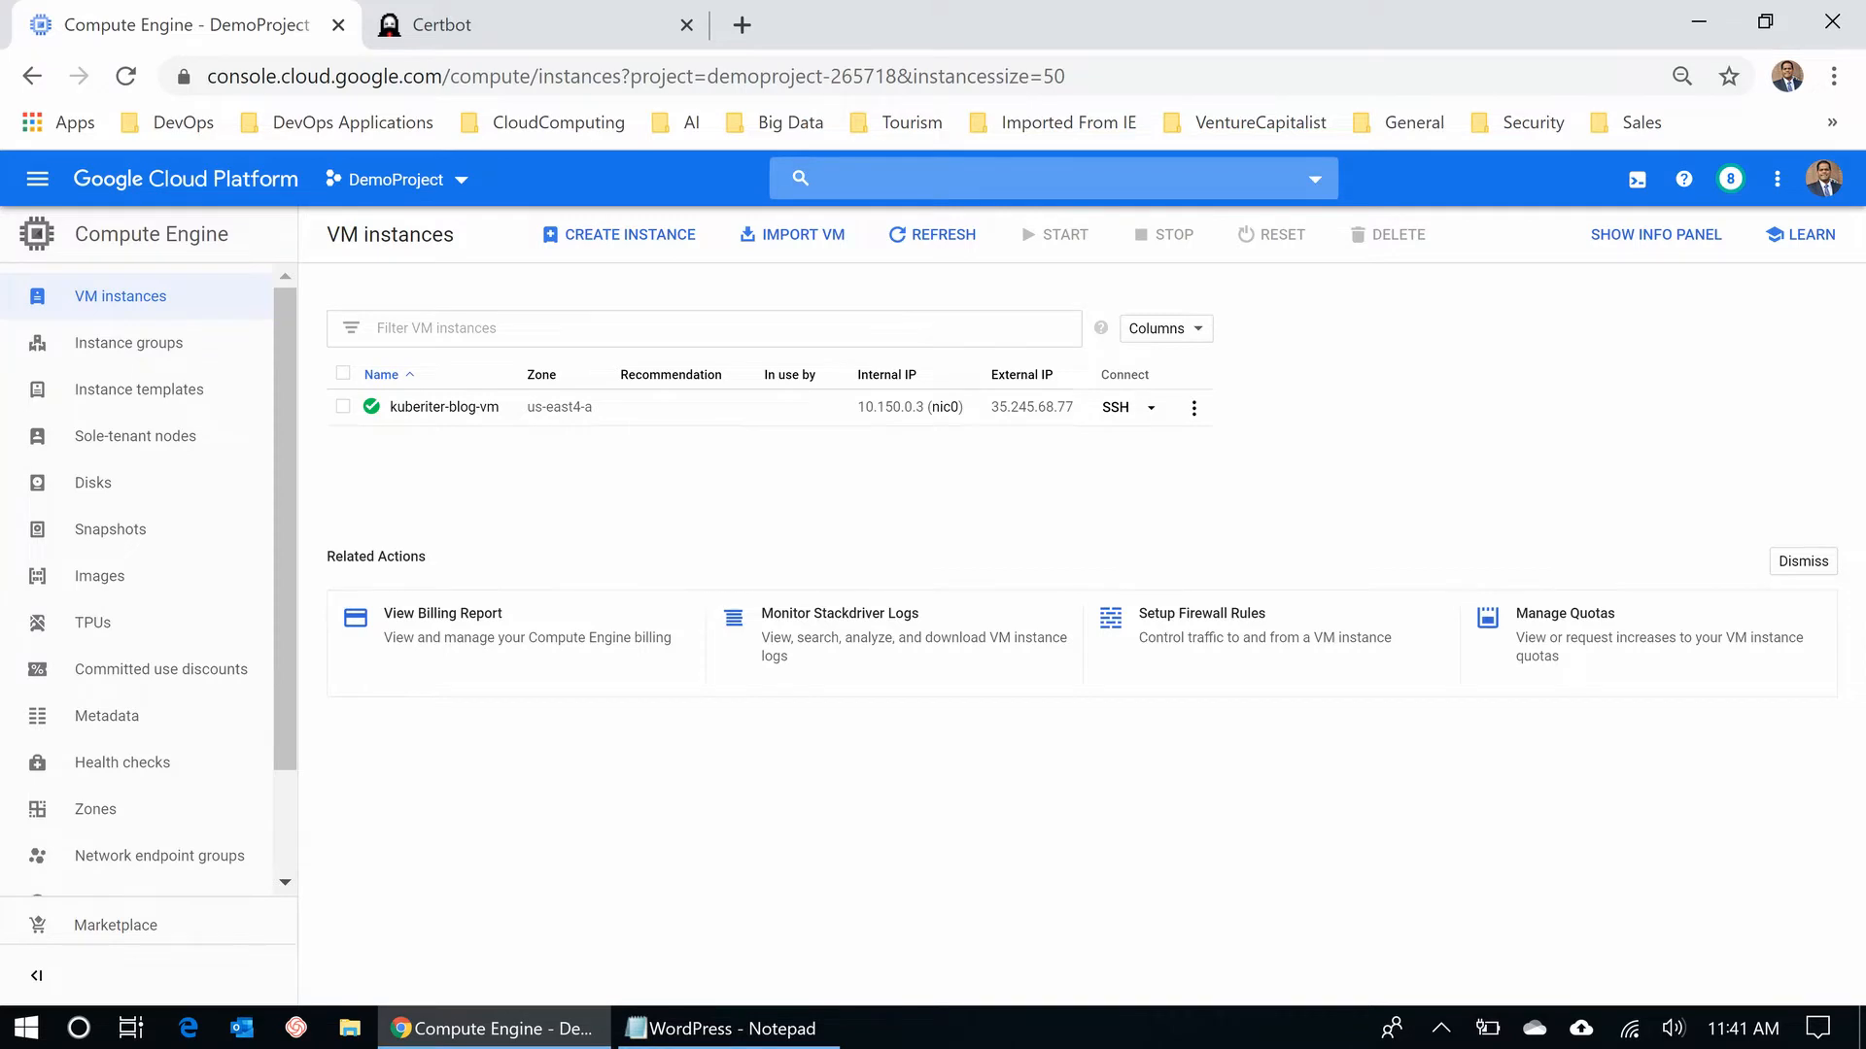
left_click(1030, 179)
type("exter")
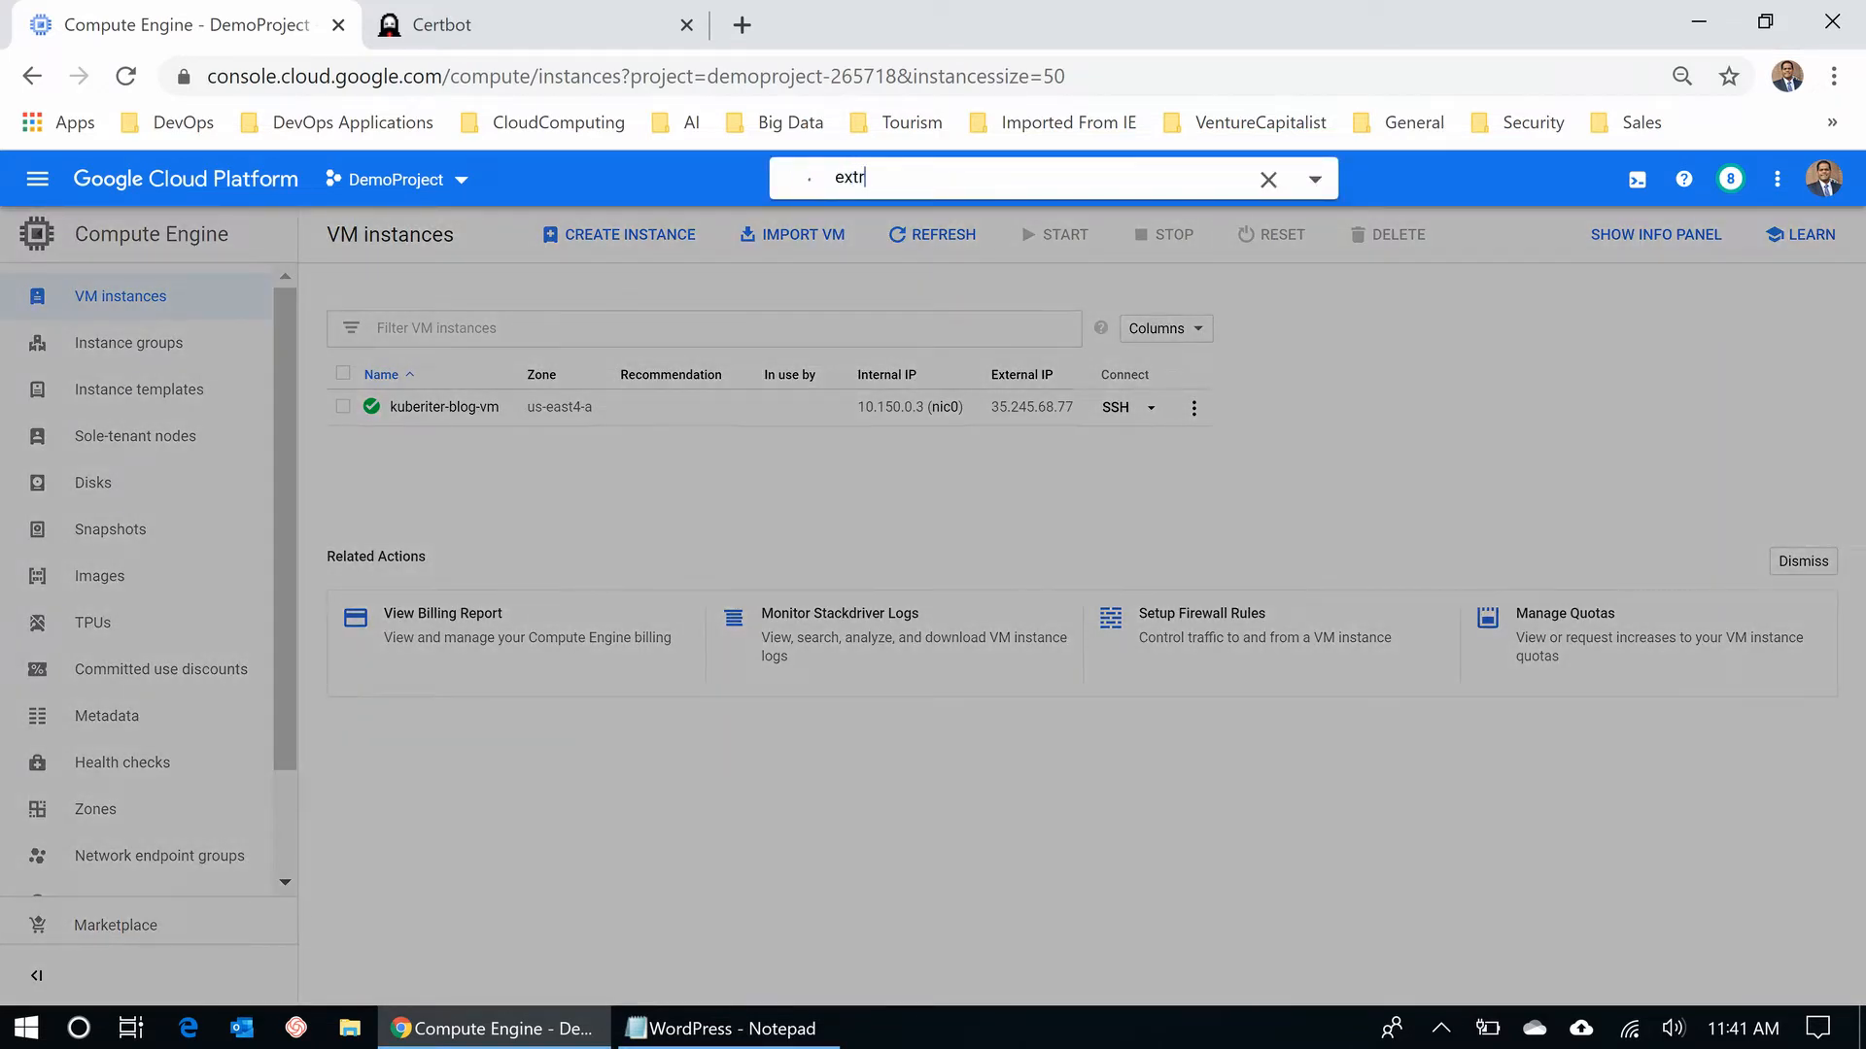
type("nal ip a")
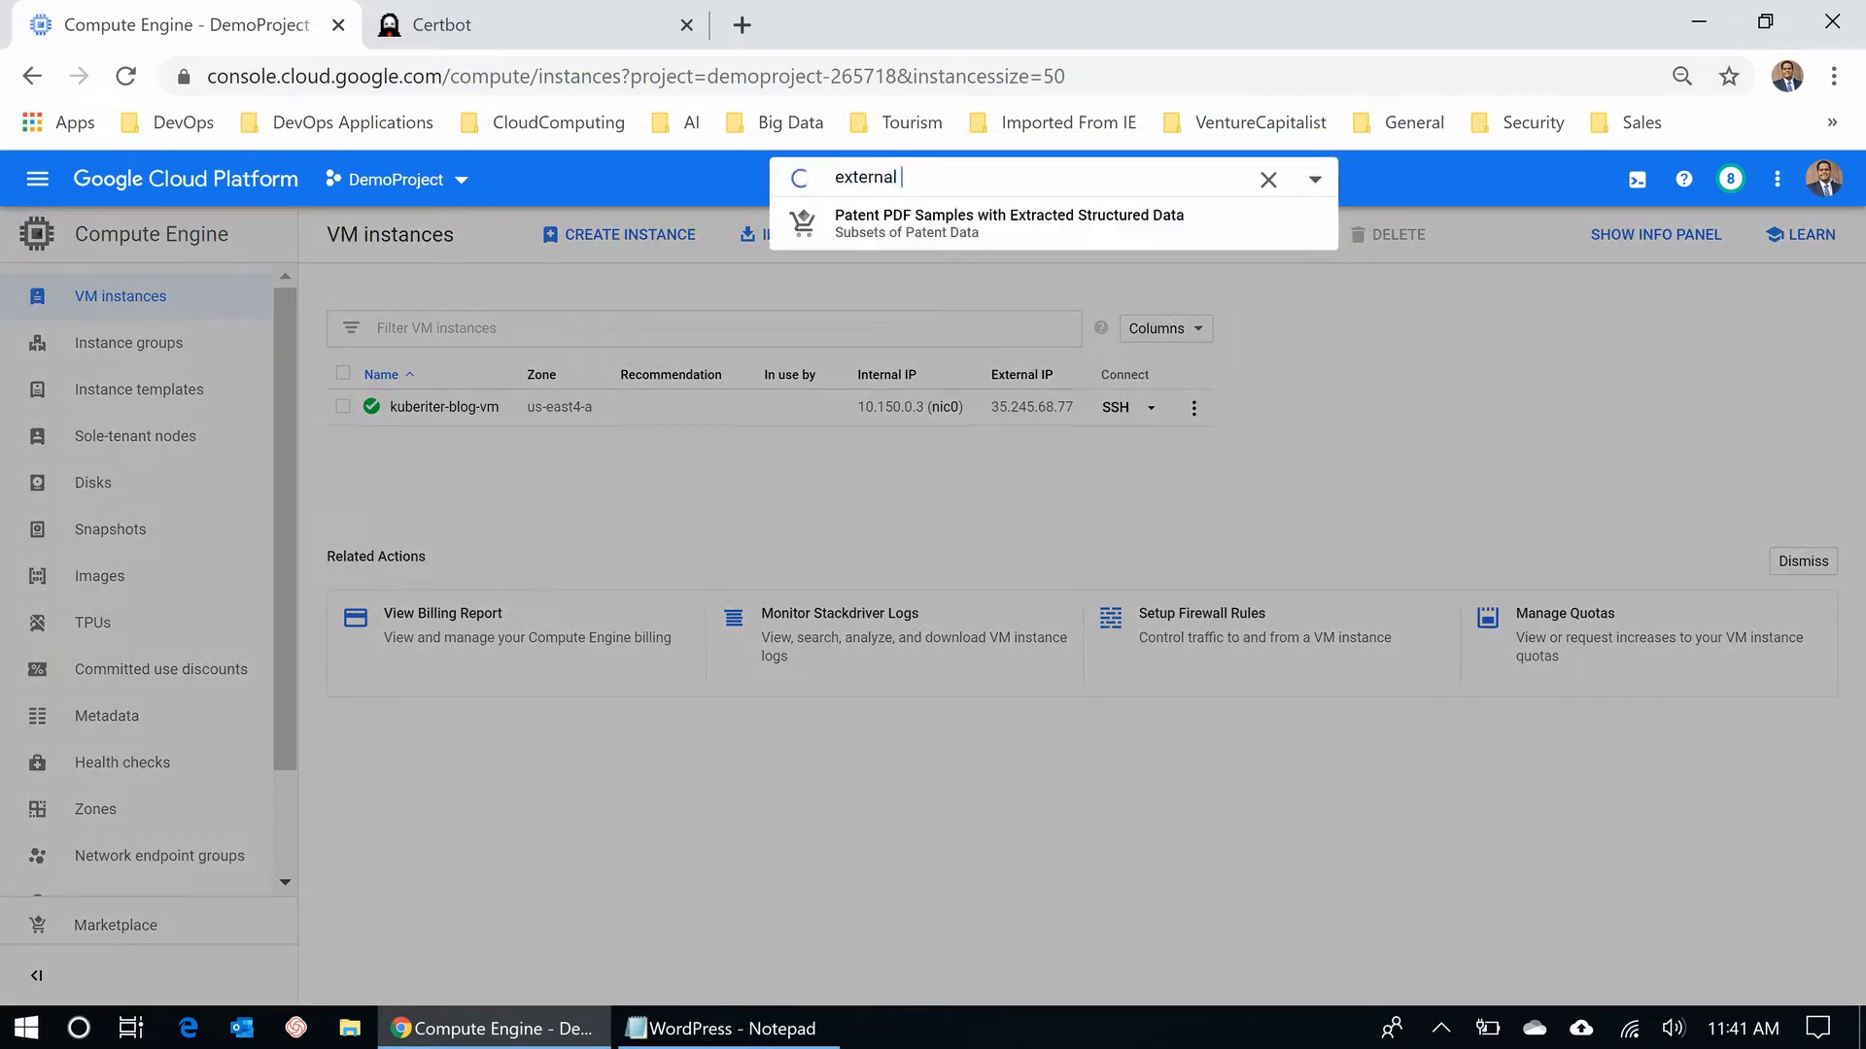
type("d")
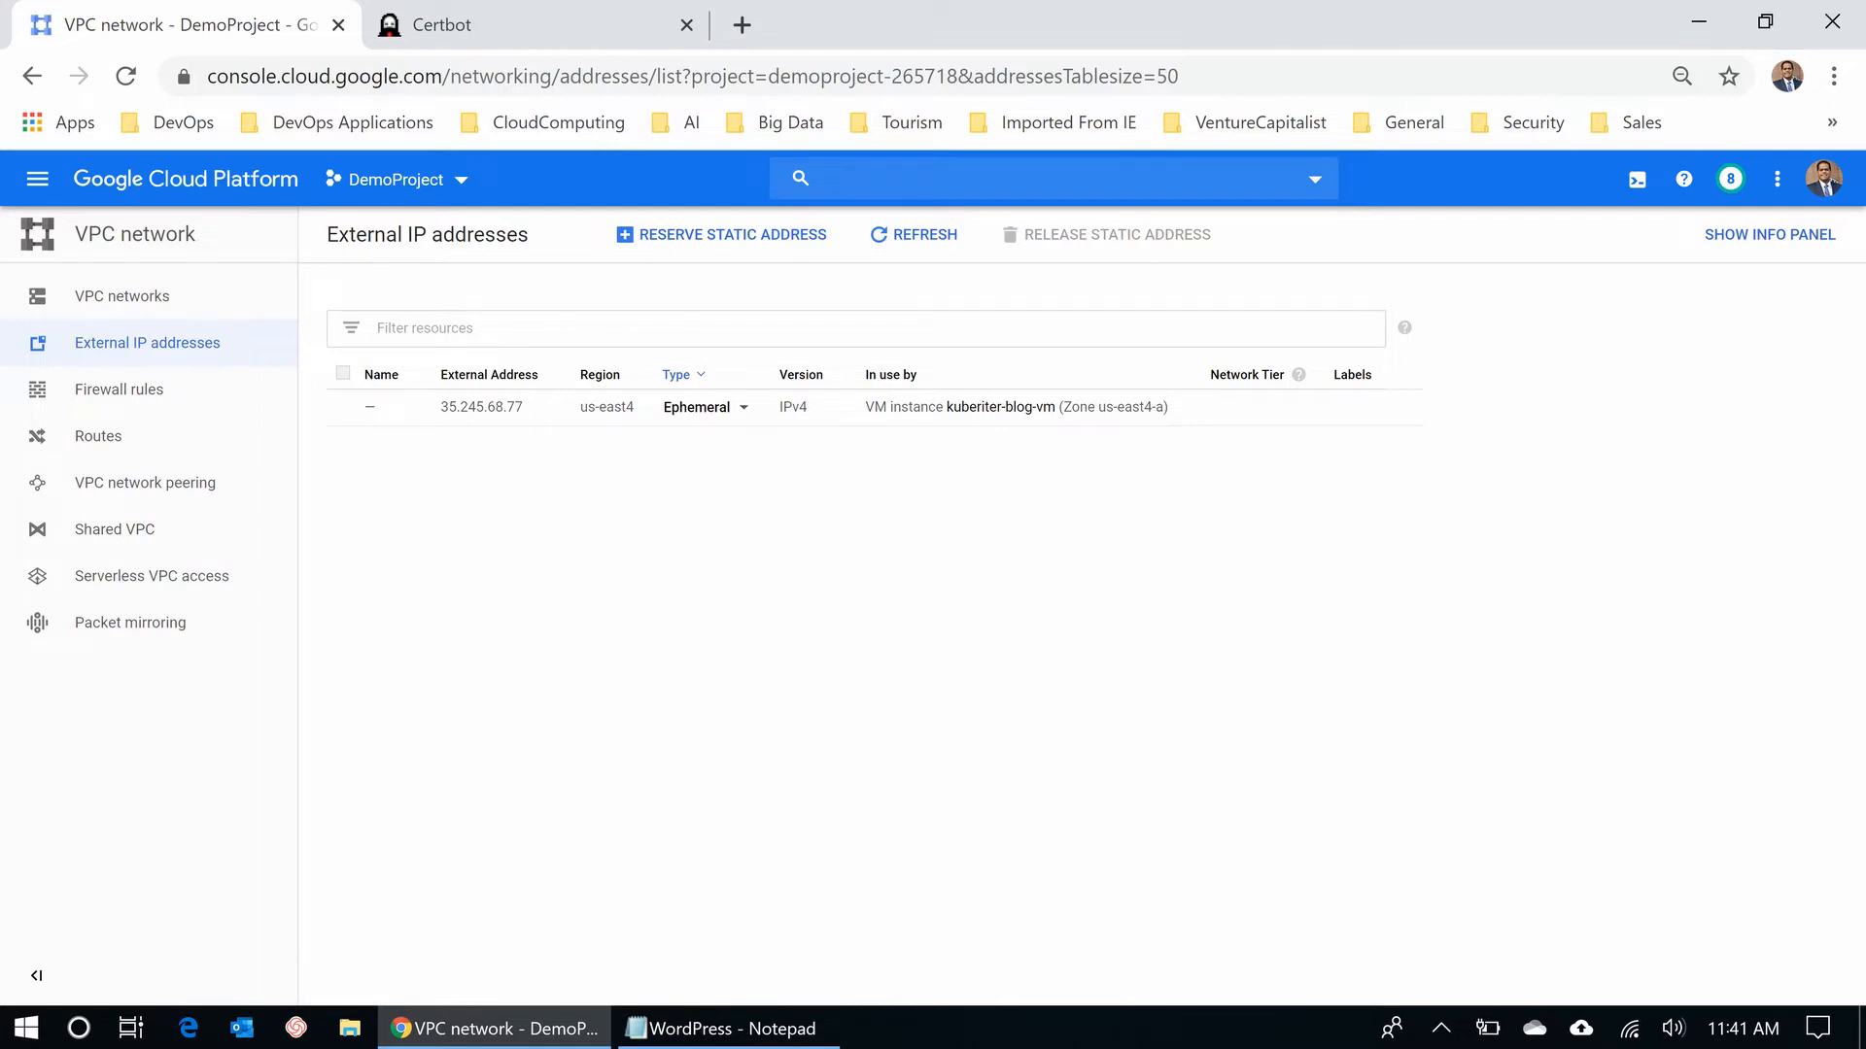
- Change 35.245.68.77 from Ephemeral to Static and reserve it as kuberiter-blog
left_click(742, 408)
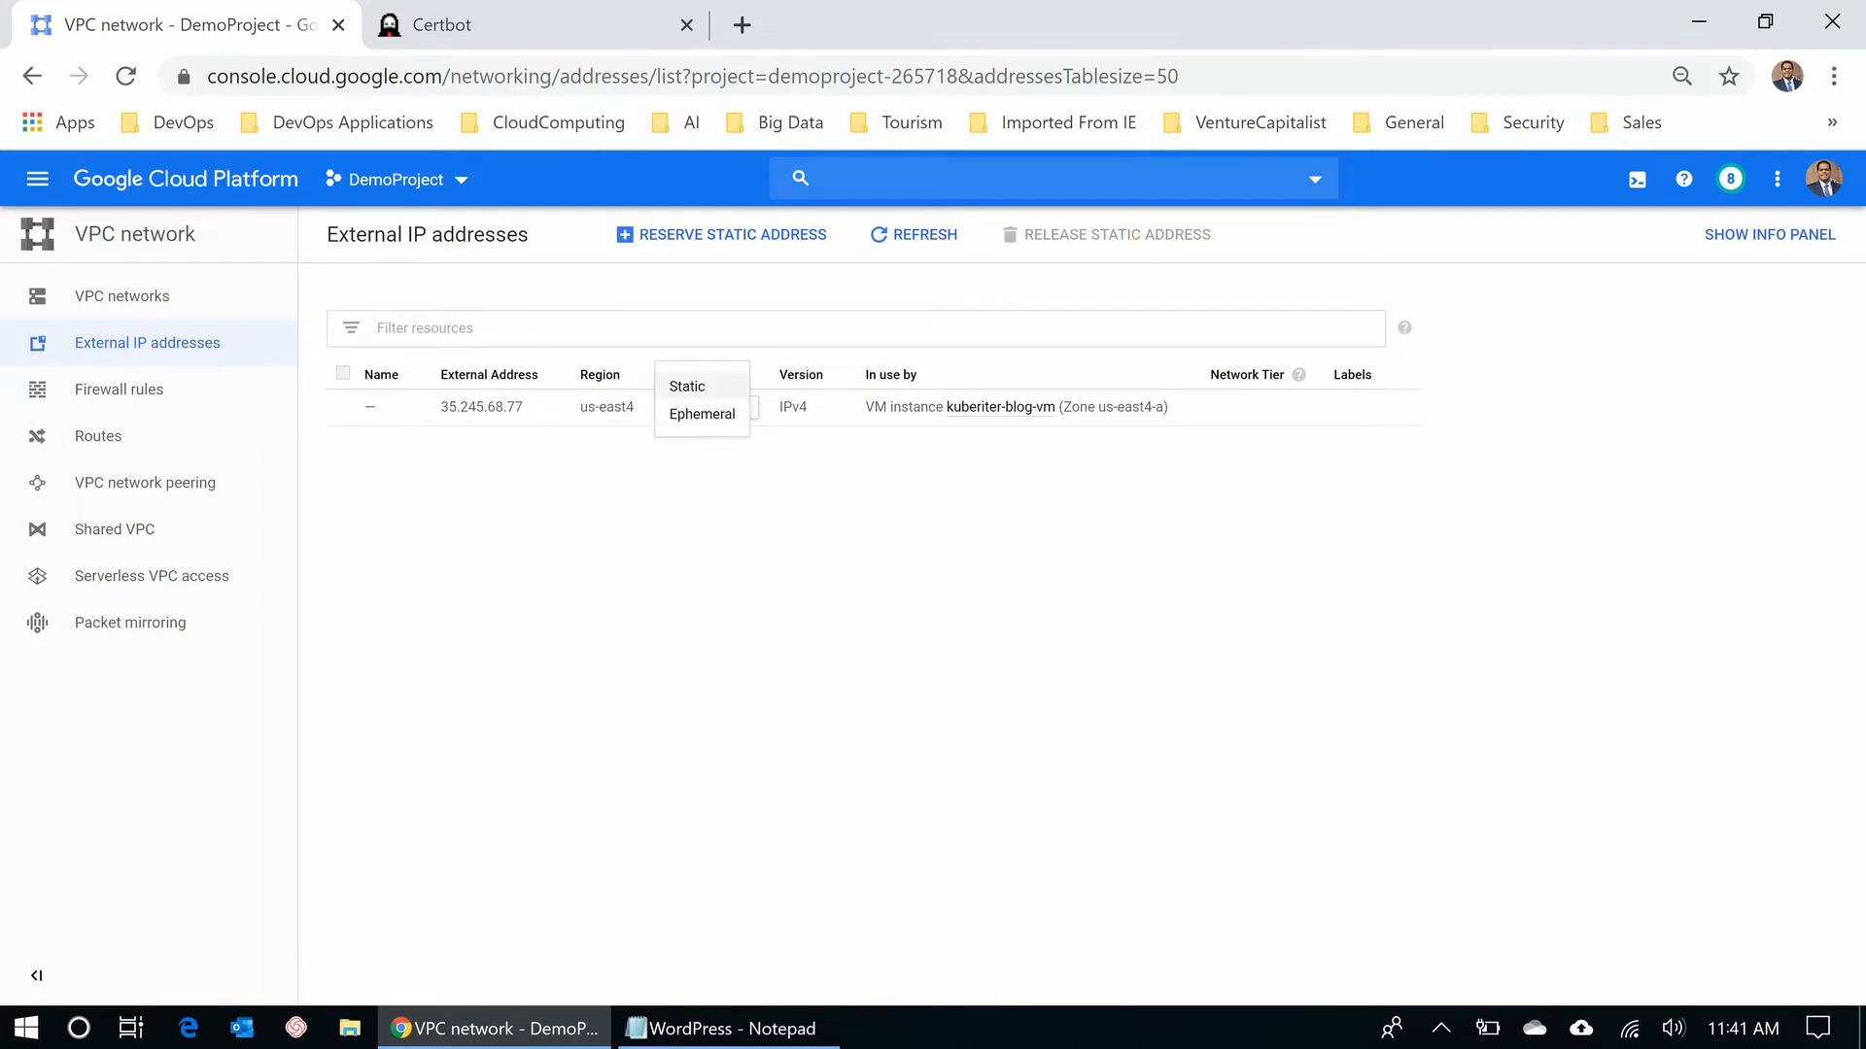
left_click(687, 386)
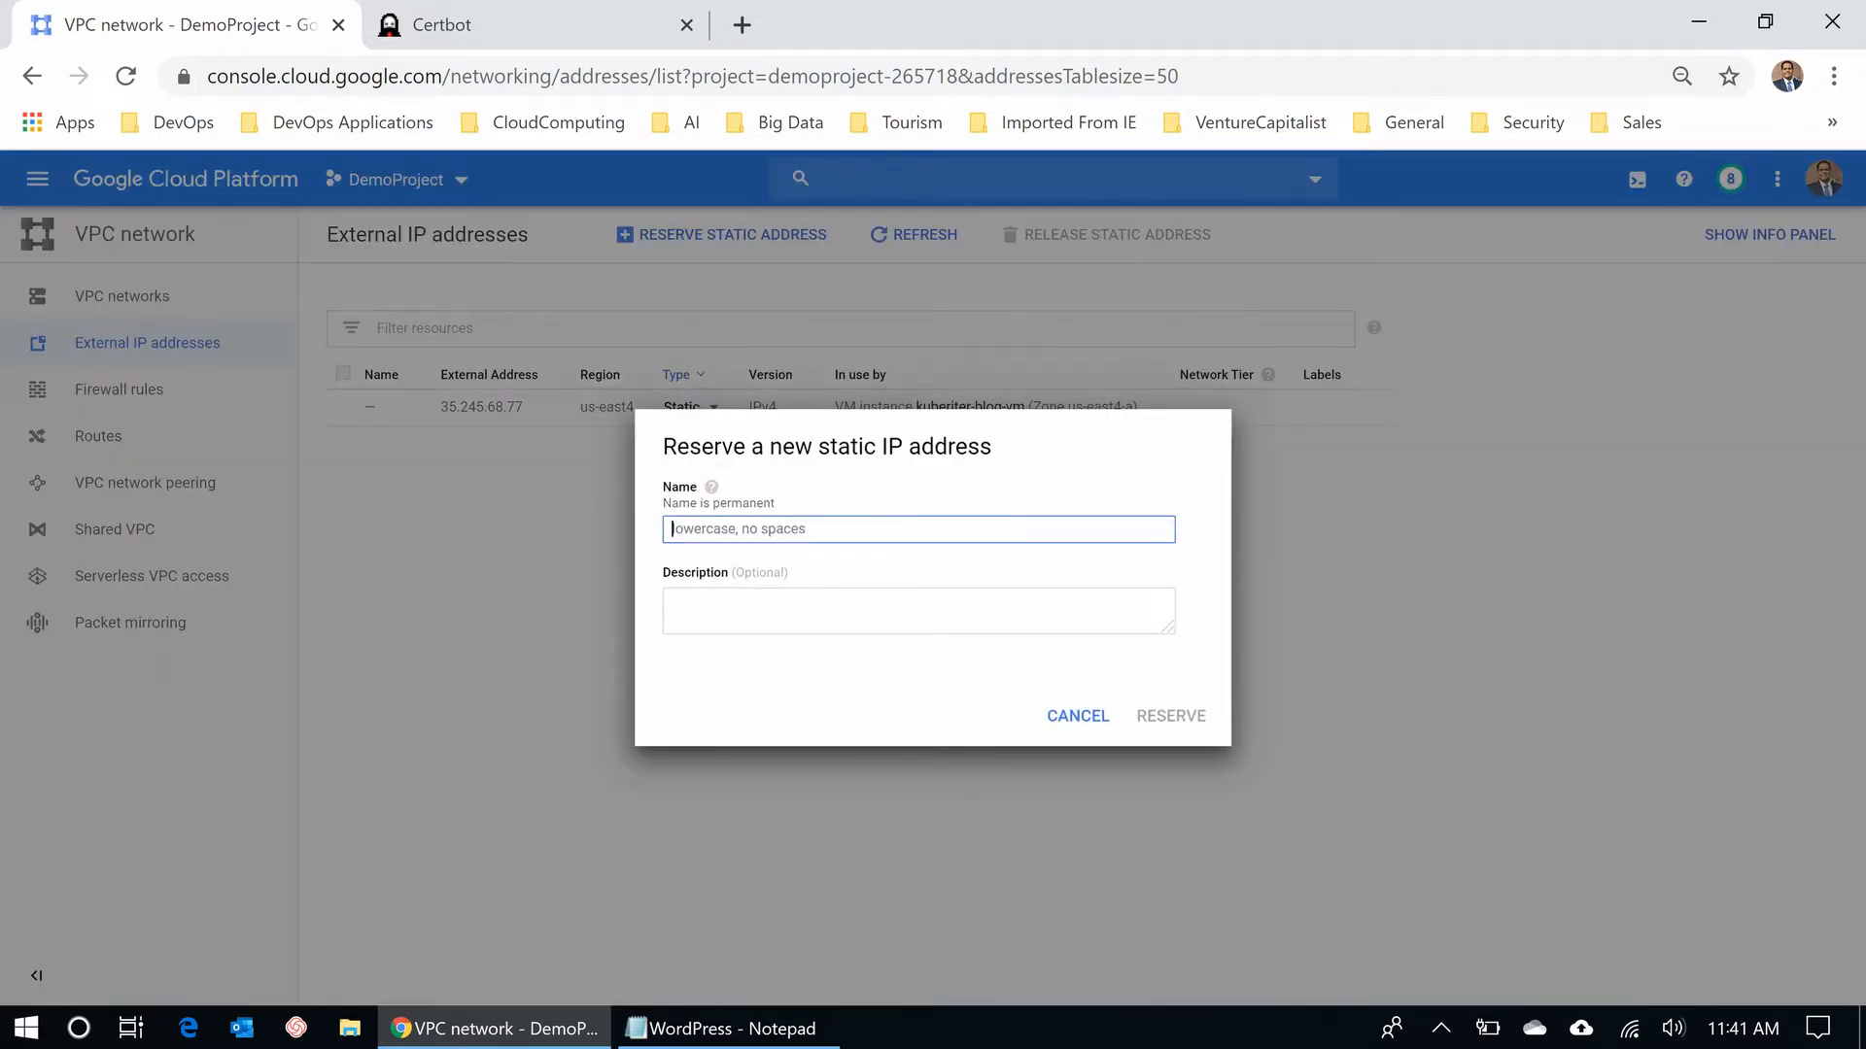
type("kuberiter-blog")
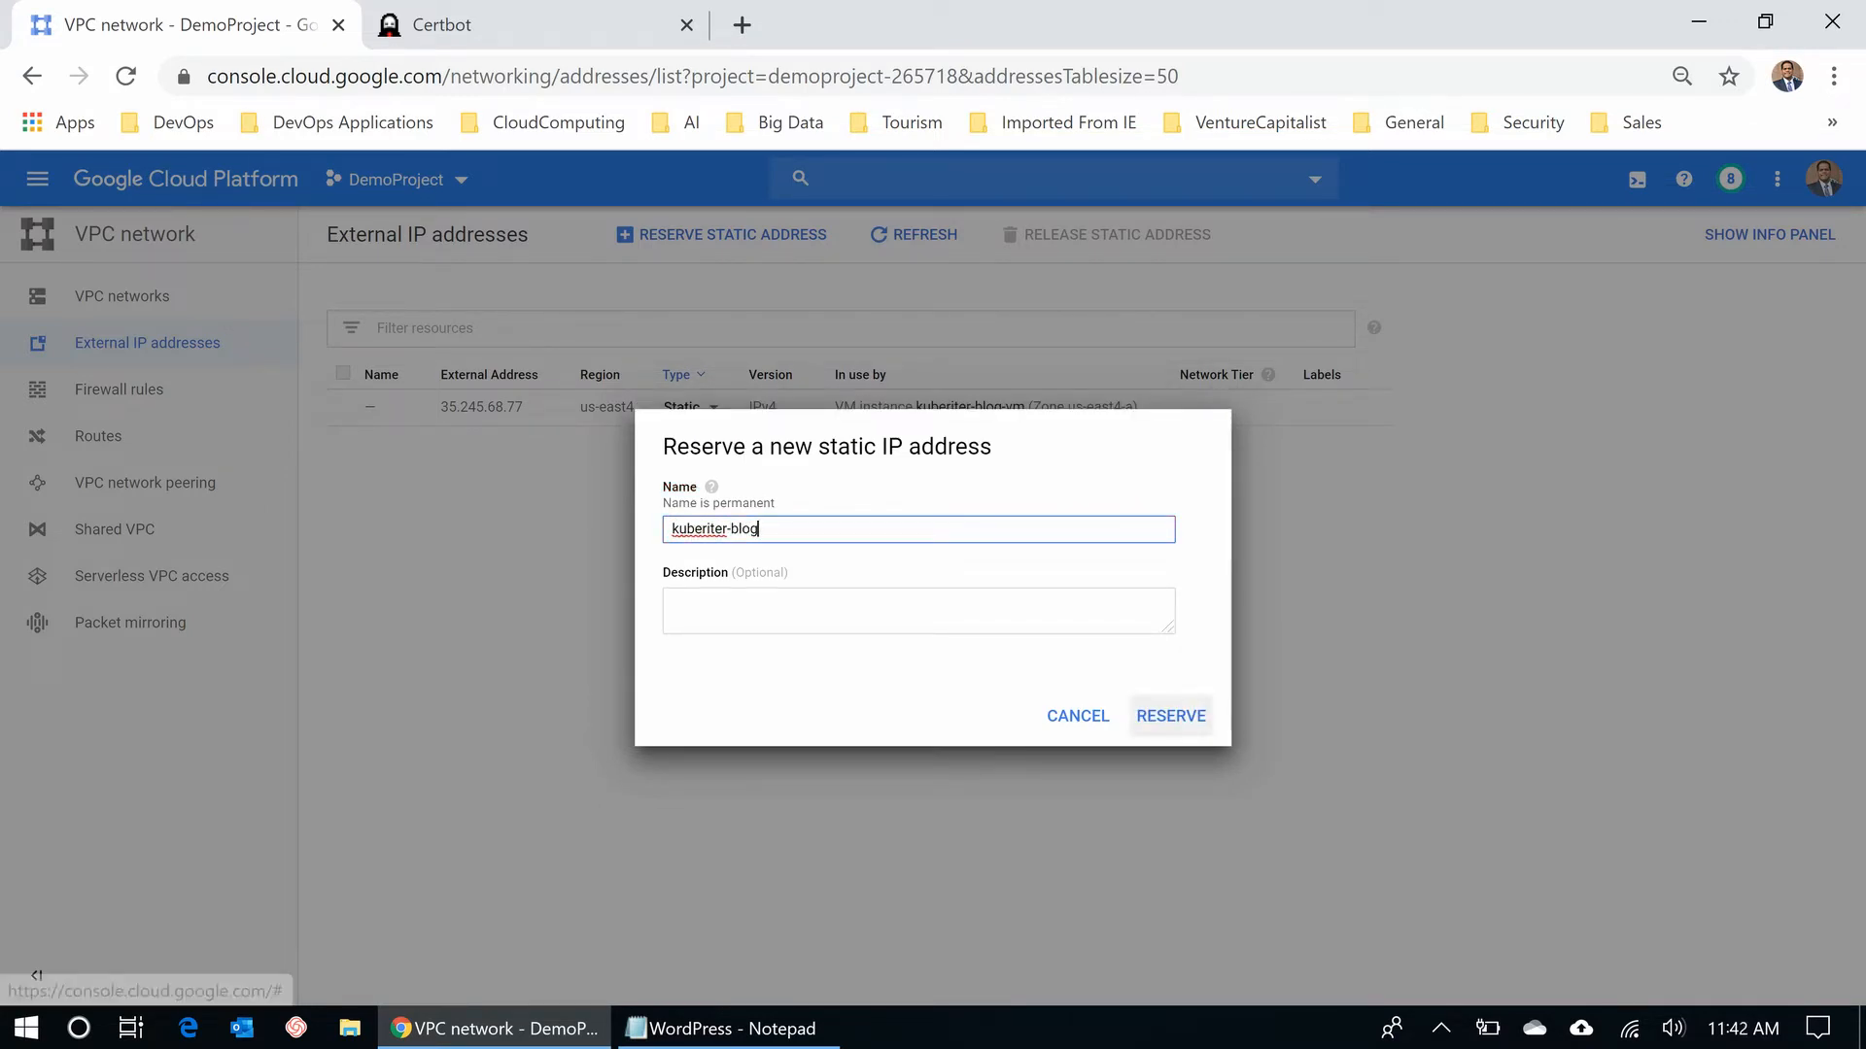
left_click(1171, 717)
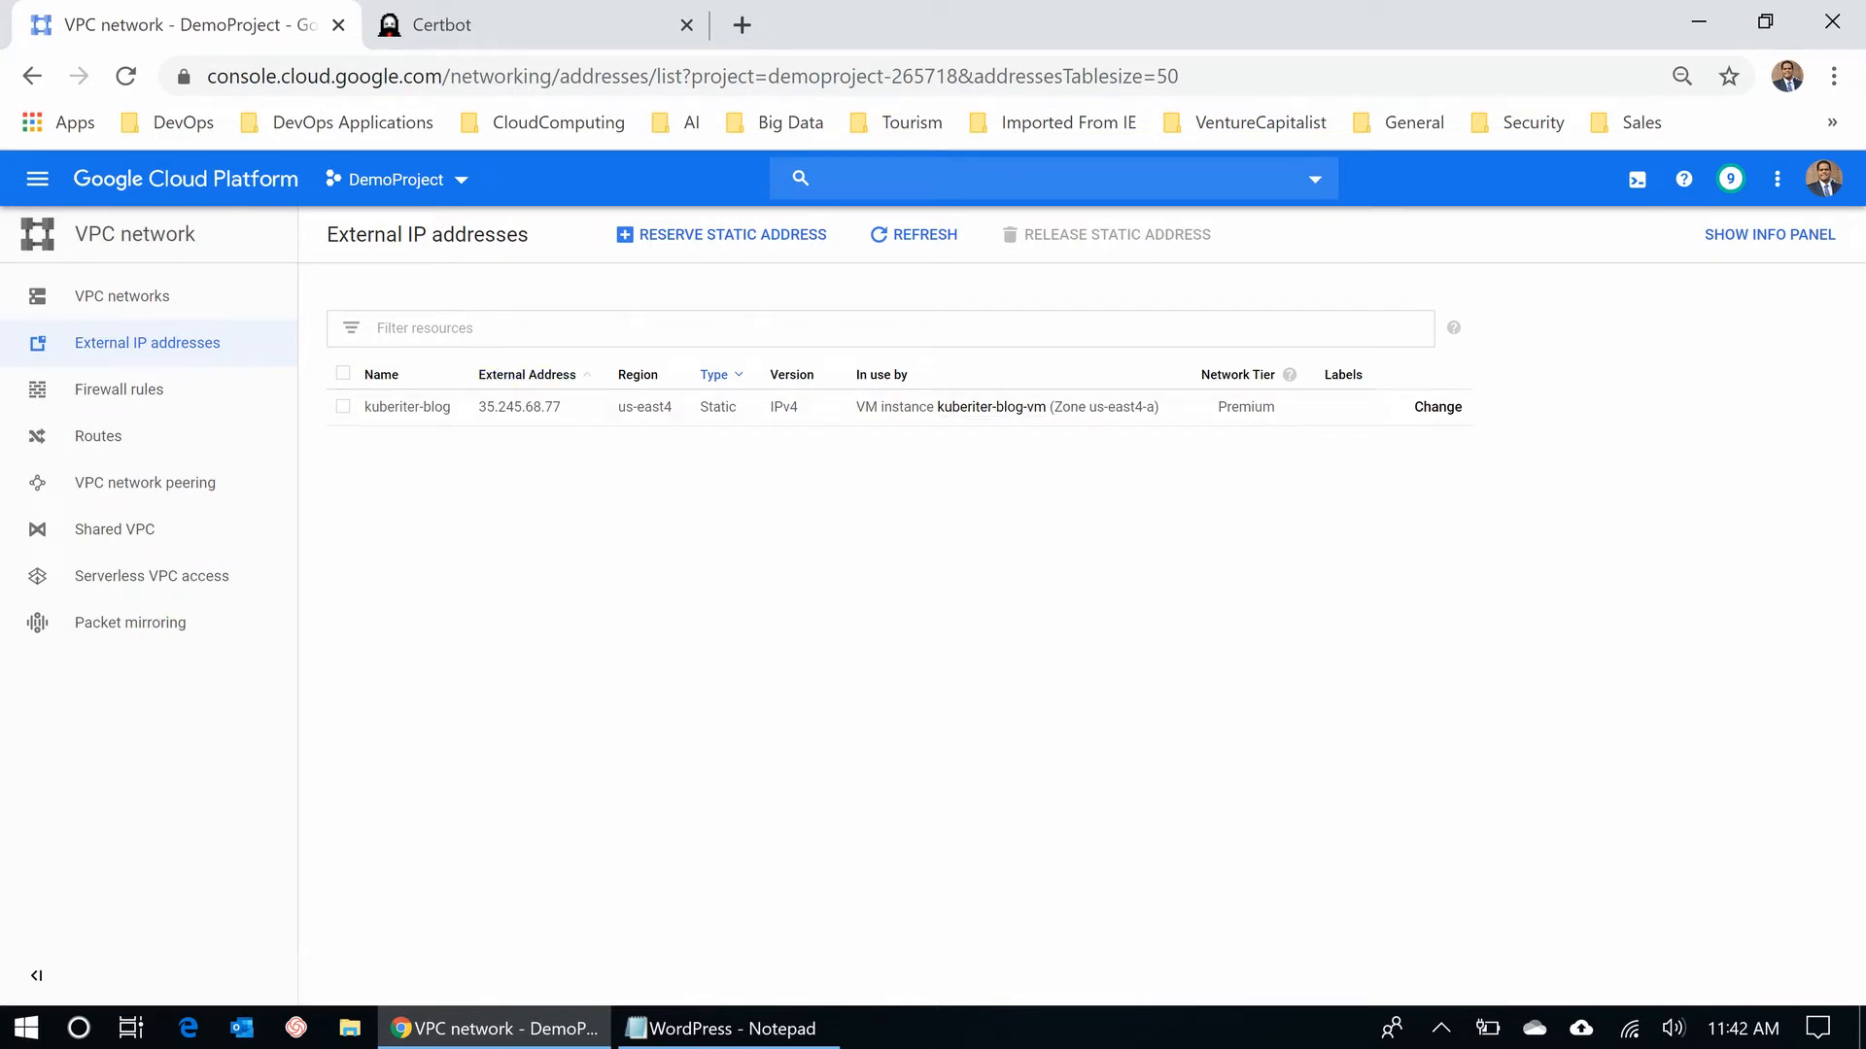
- Copy the static external address 35.245.68.77
left_click_drag(563, 406, 478, 406)
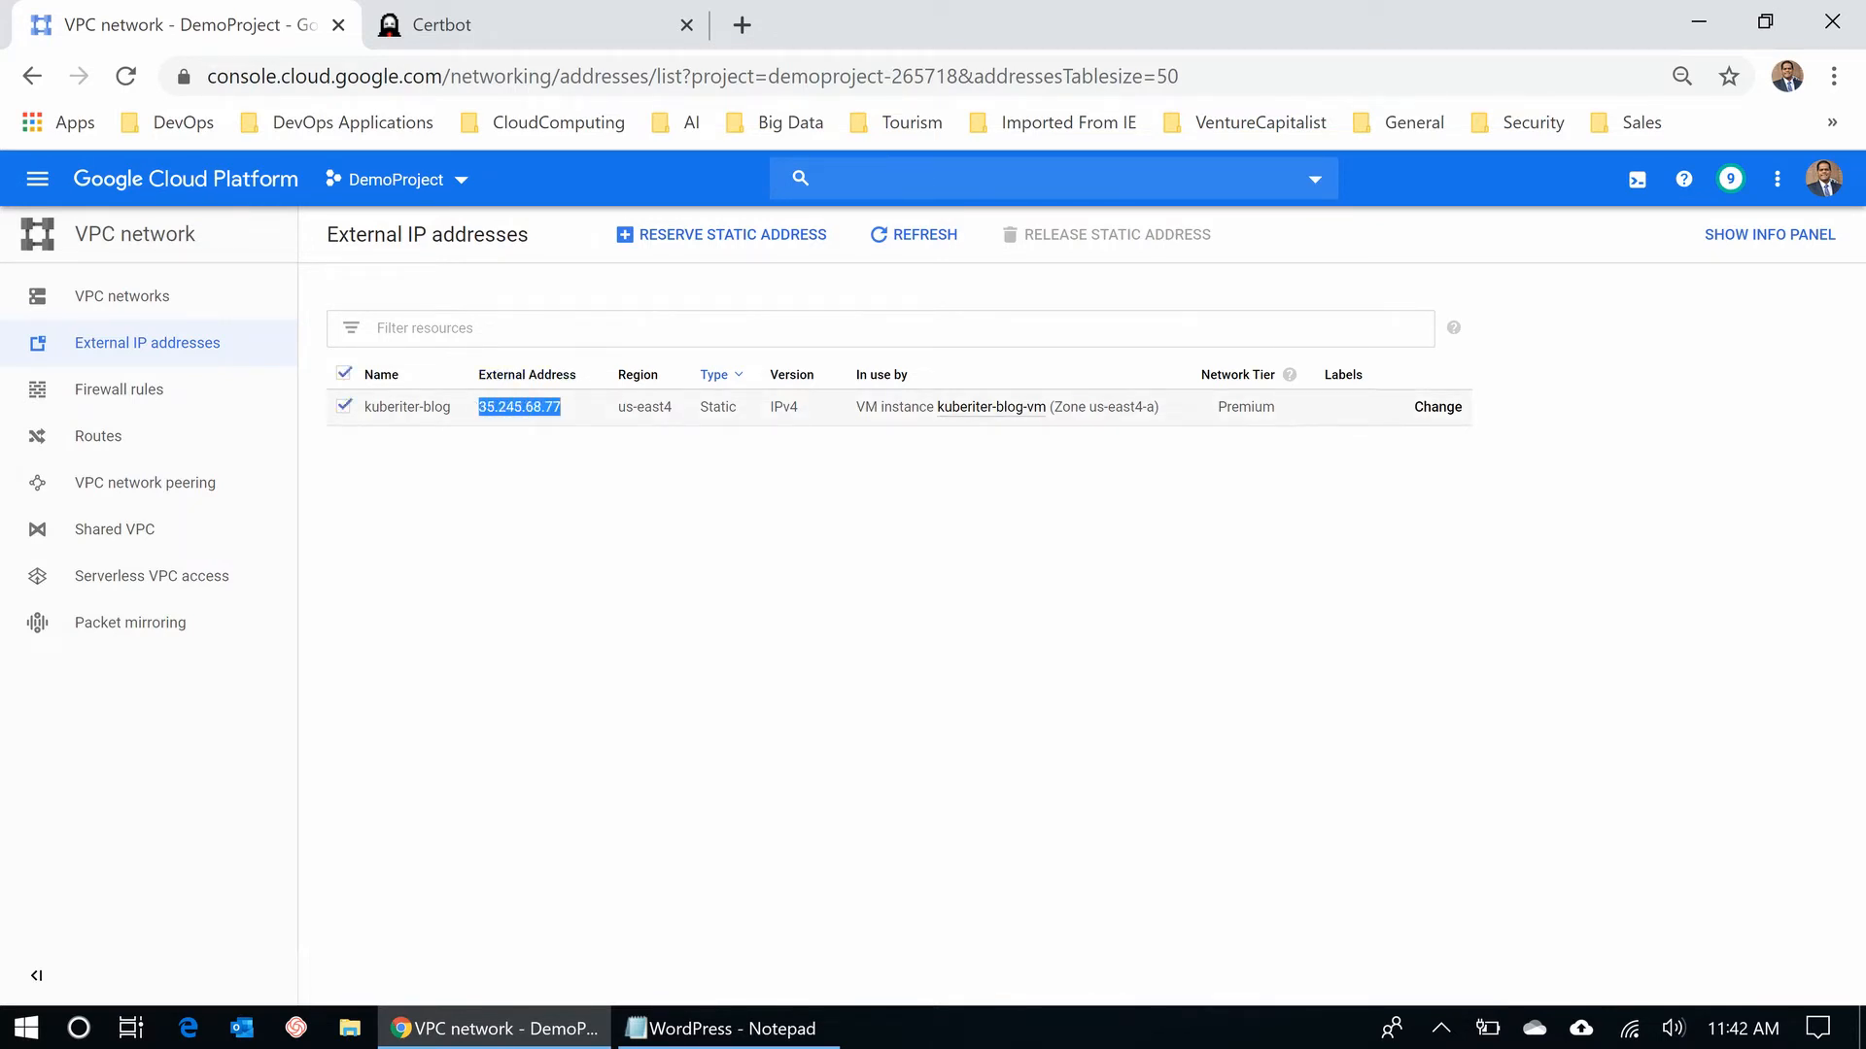
right_click(492, 406)
left_click(525, 429)
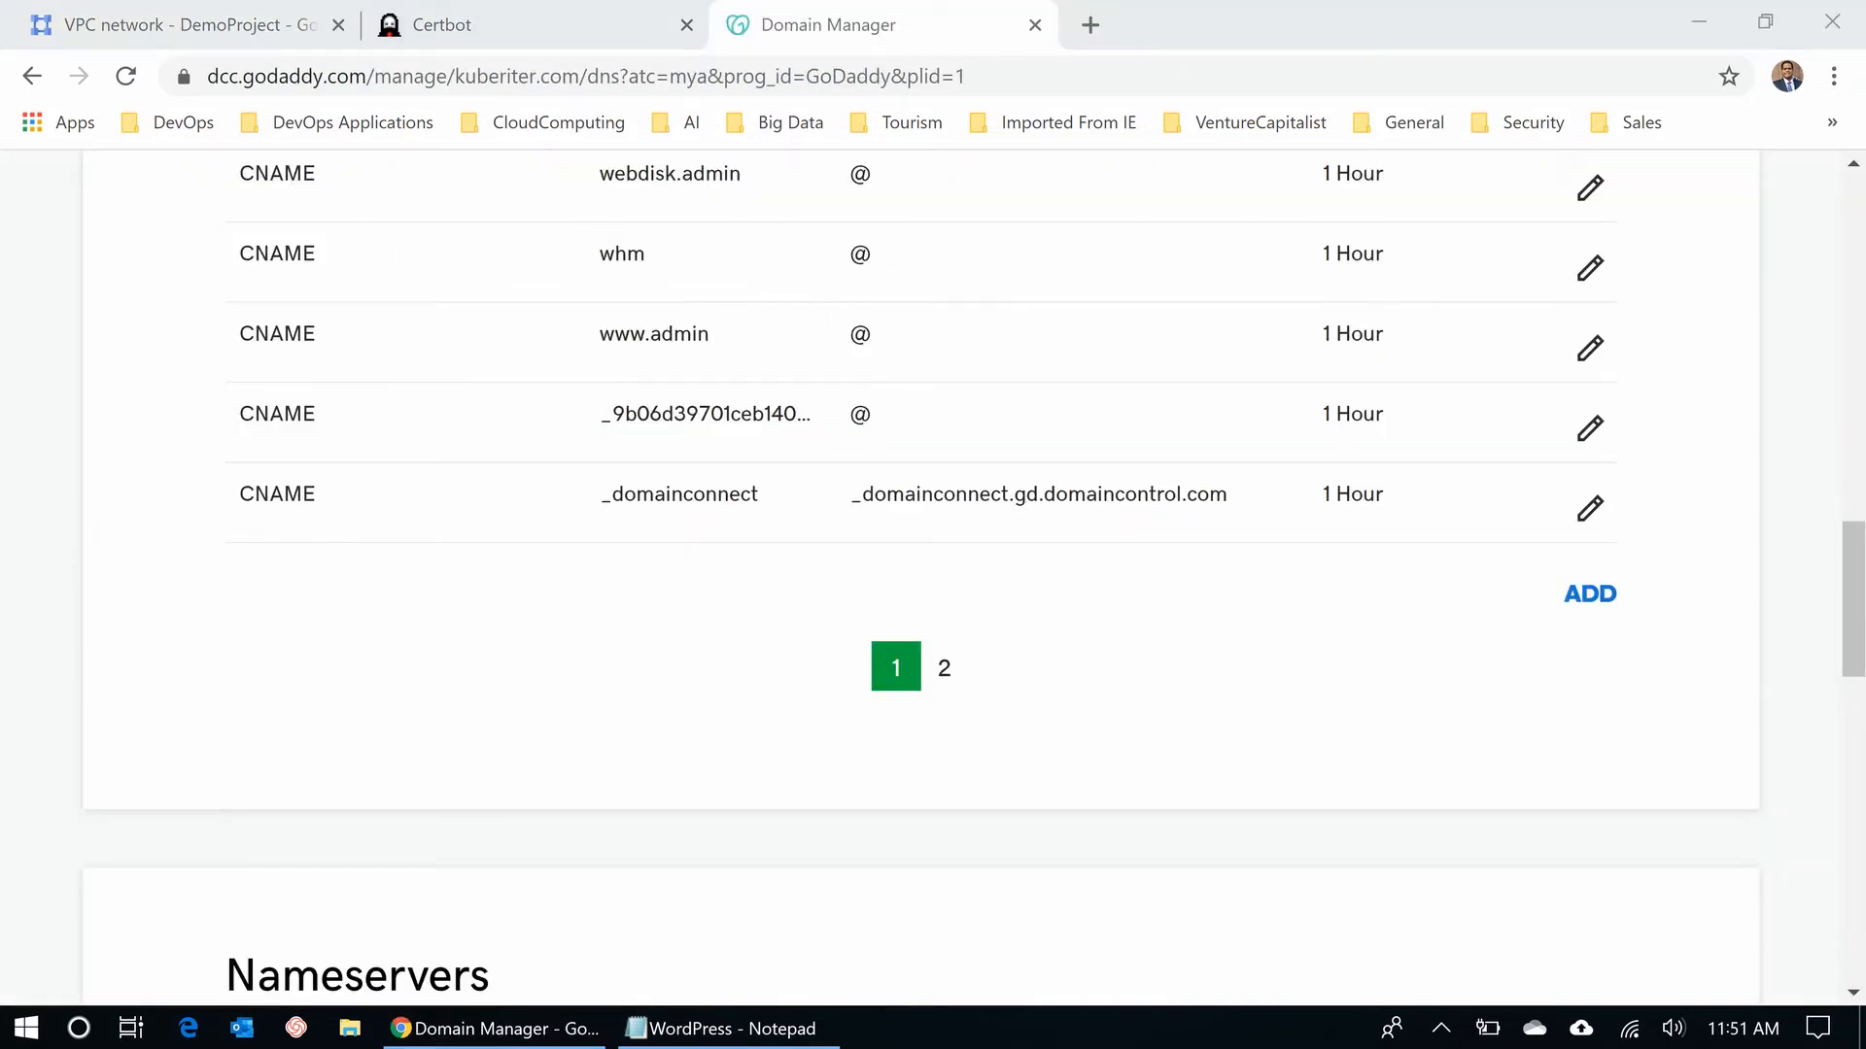
- Add and save a GoDaddy A record with host demoblog pointing to the pasted 35.245.68.77
left_click(1590, 593)
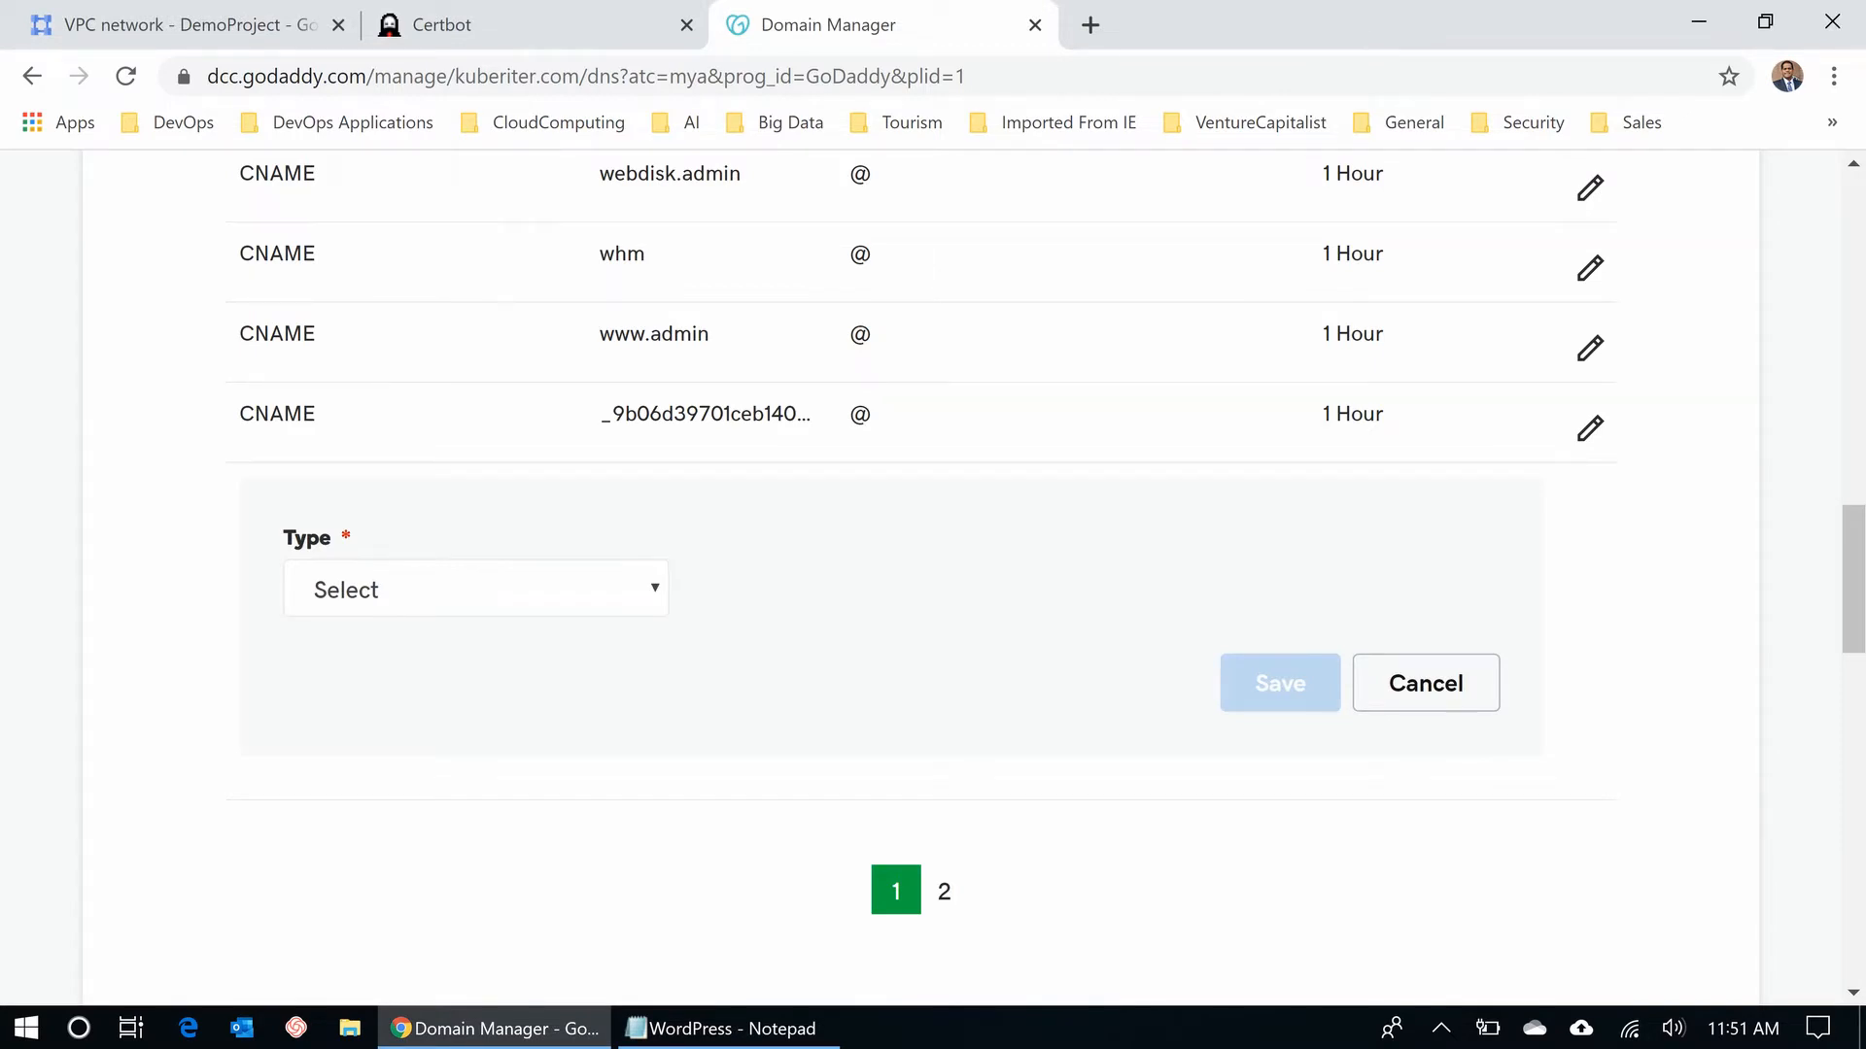
left_click(476, 589)
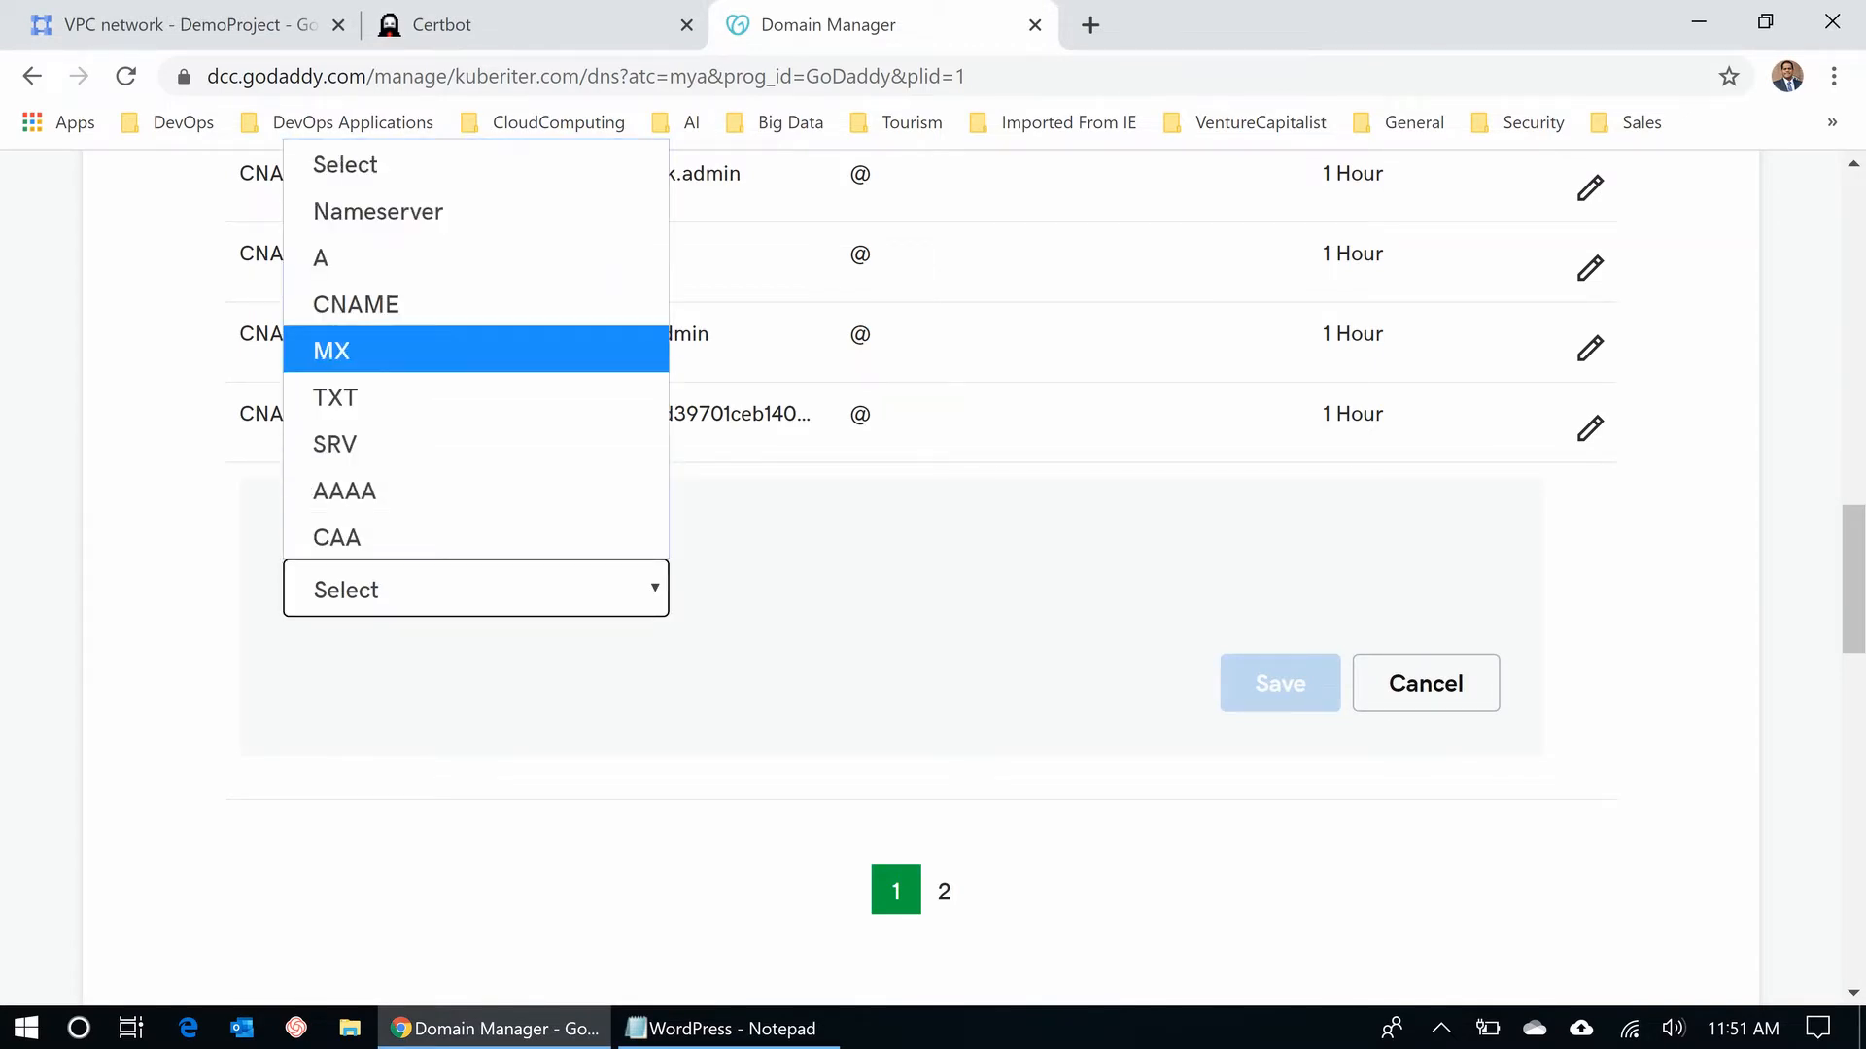
left_click(427, 257)
left_click(807, 588)
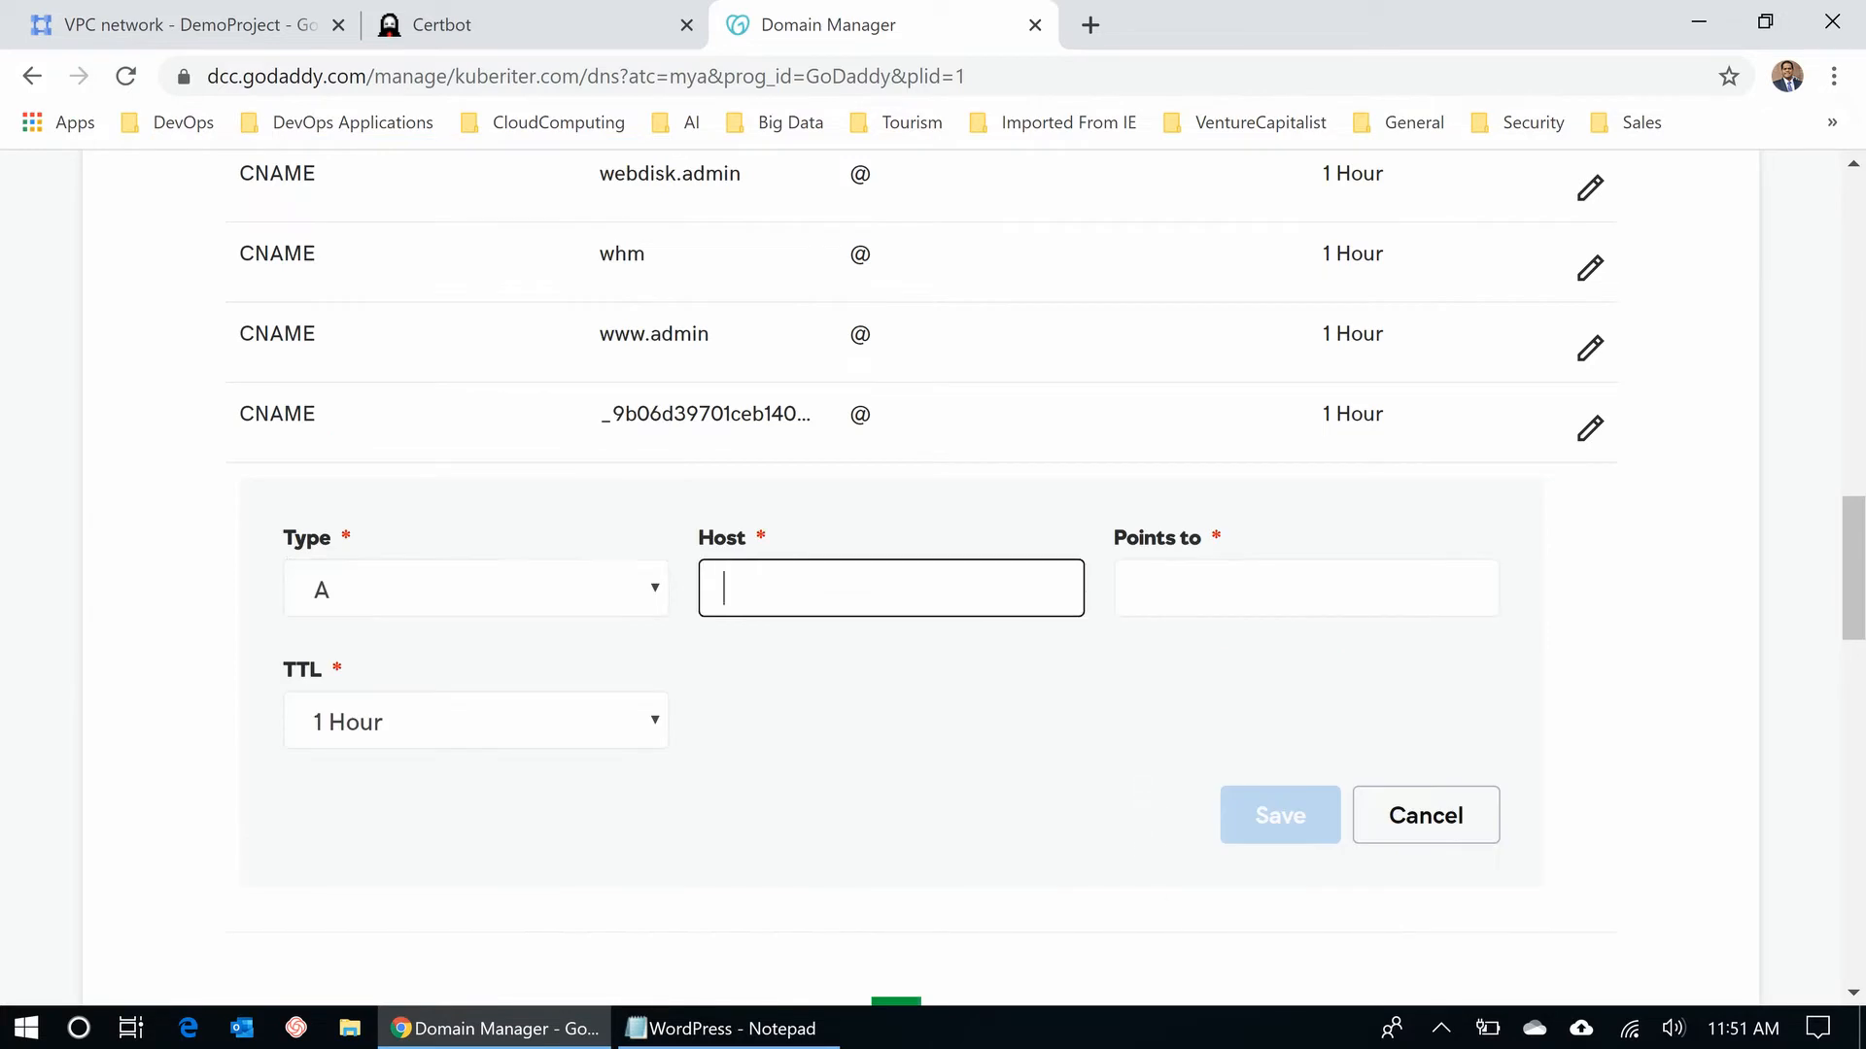
type("demoblog")
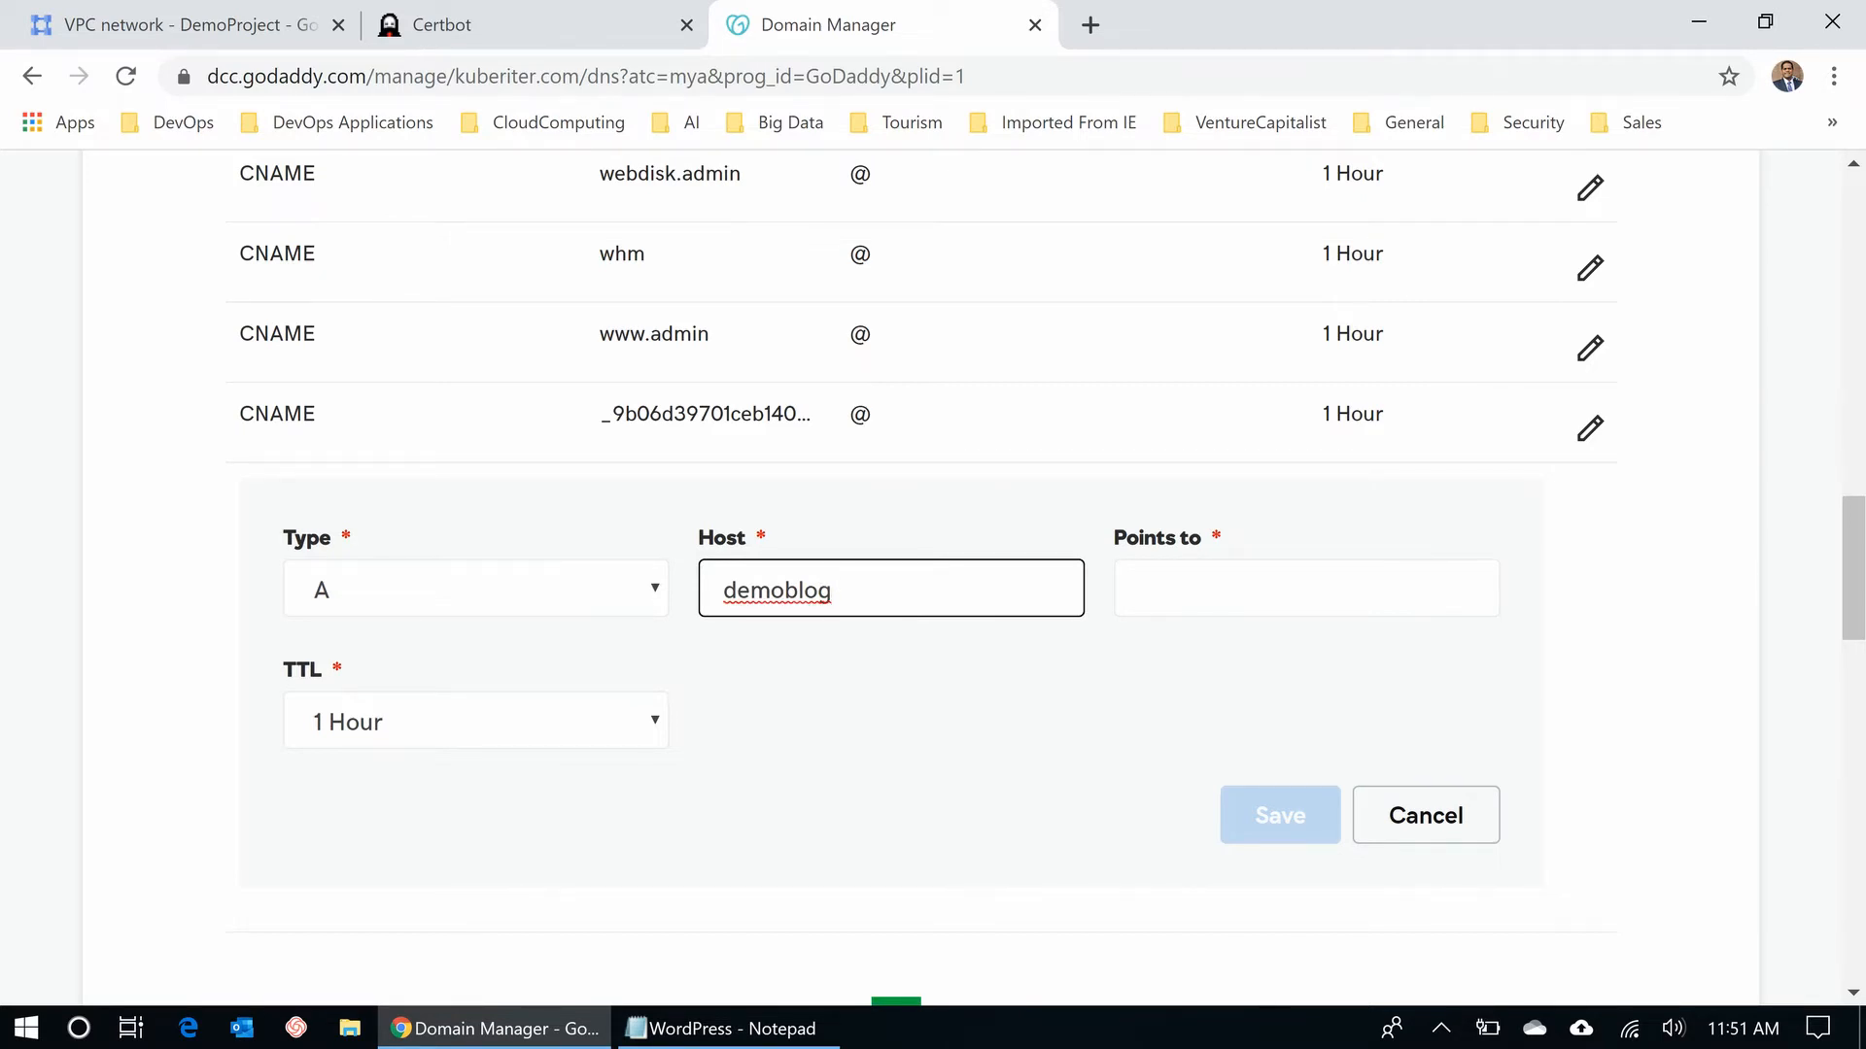
key("Tab")
key("ctrl+v")
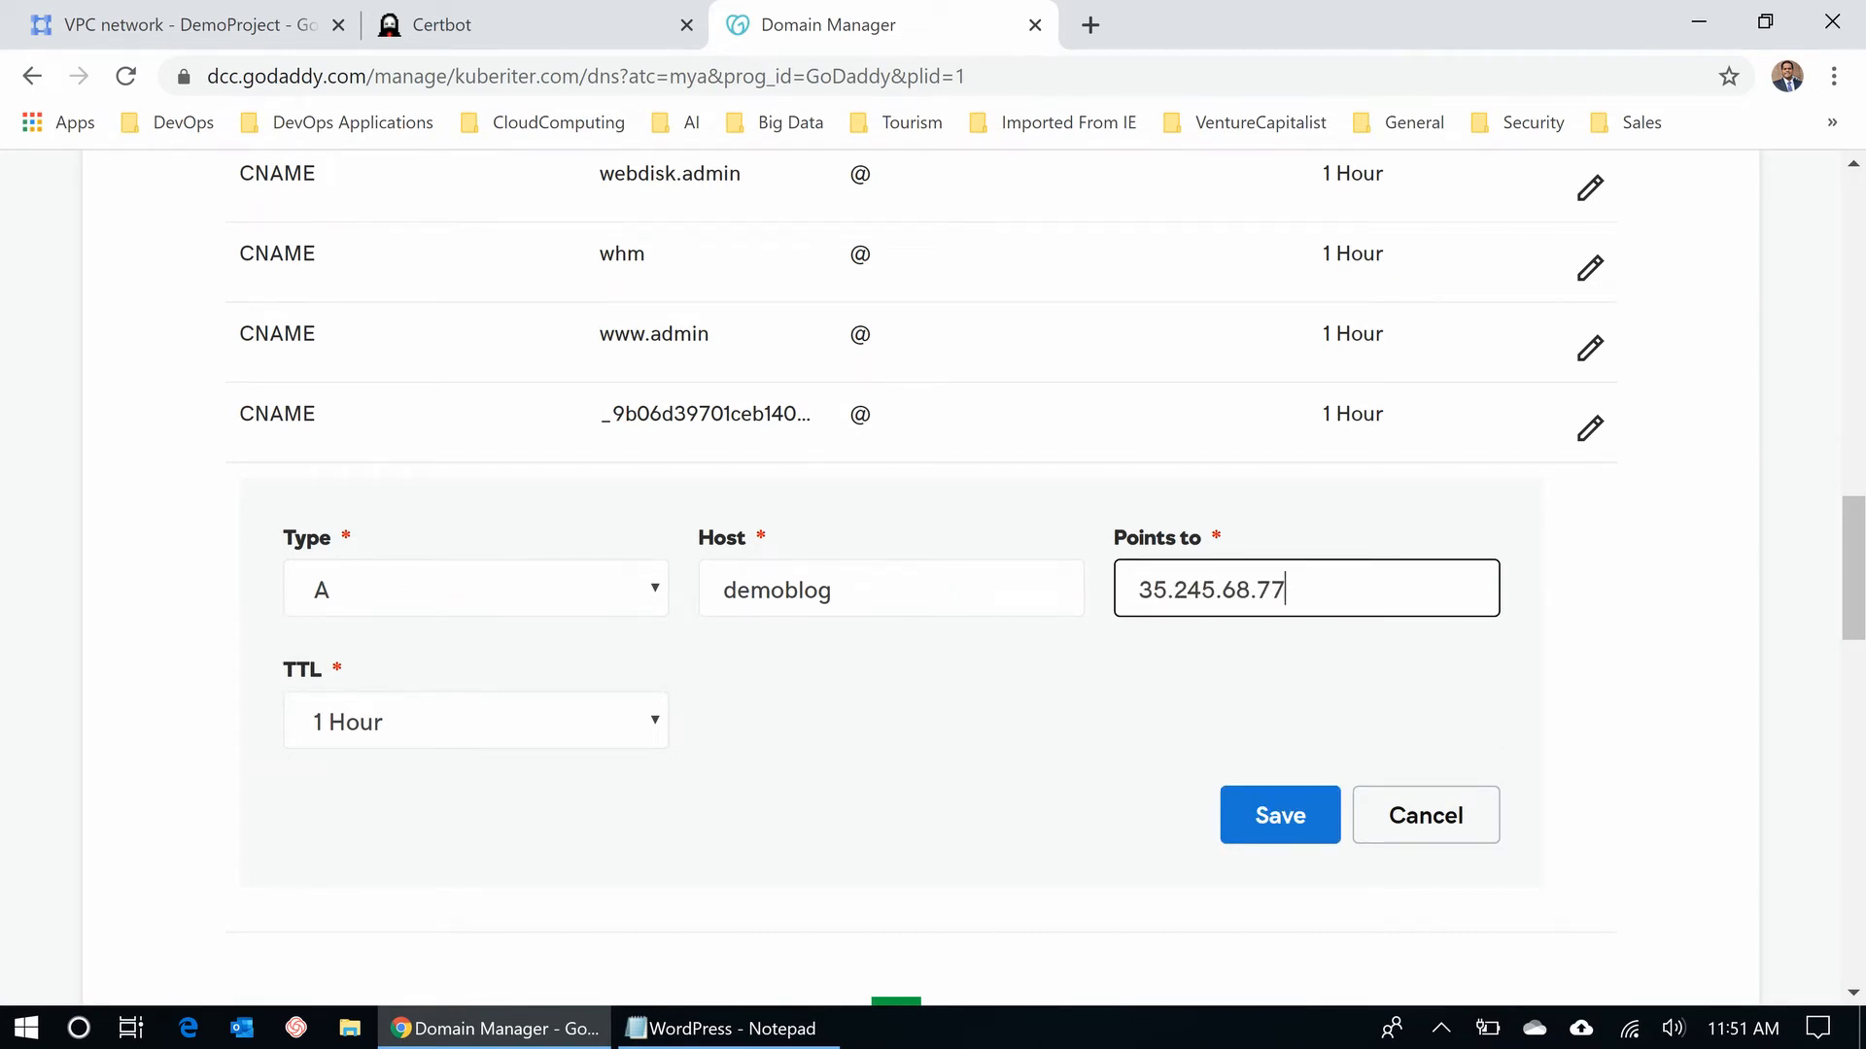
left_click(1280, 815)
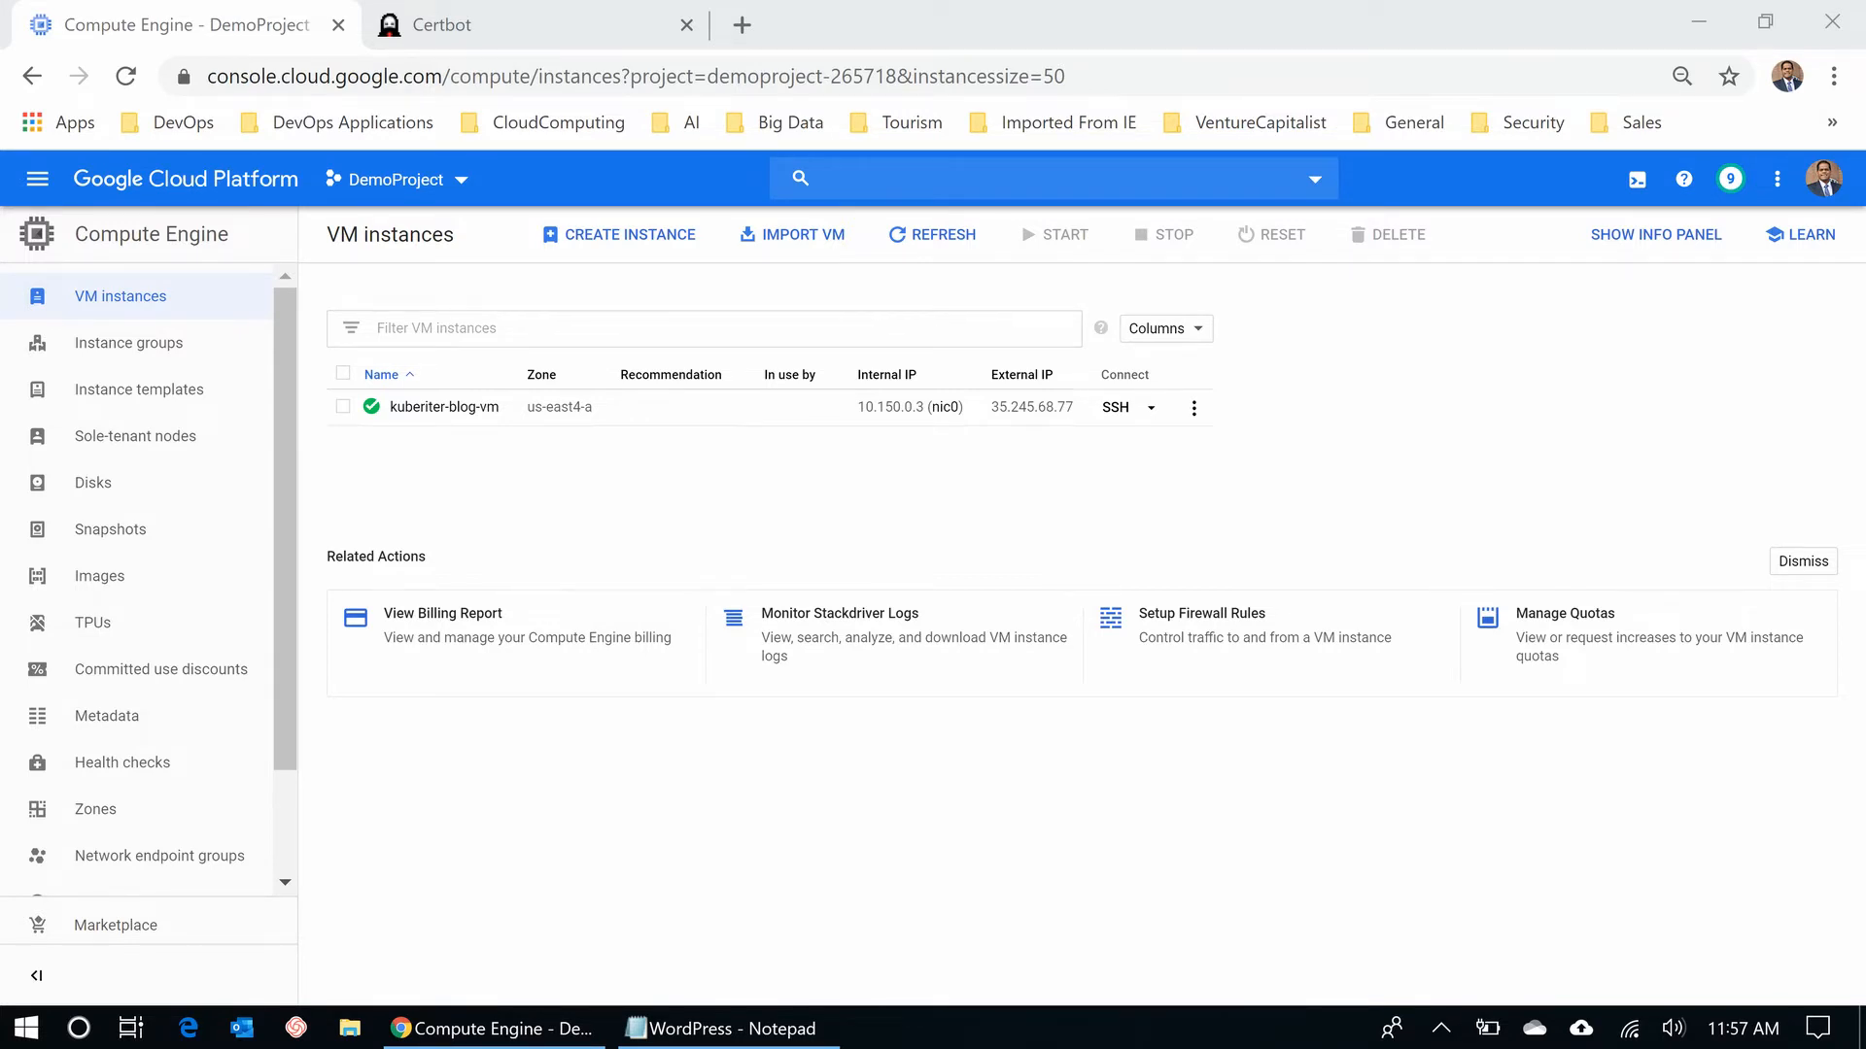
- SSH into kuberiter-blog-vm and run cat /etc/os-release
left_click(1116, 407)
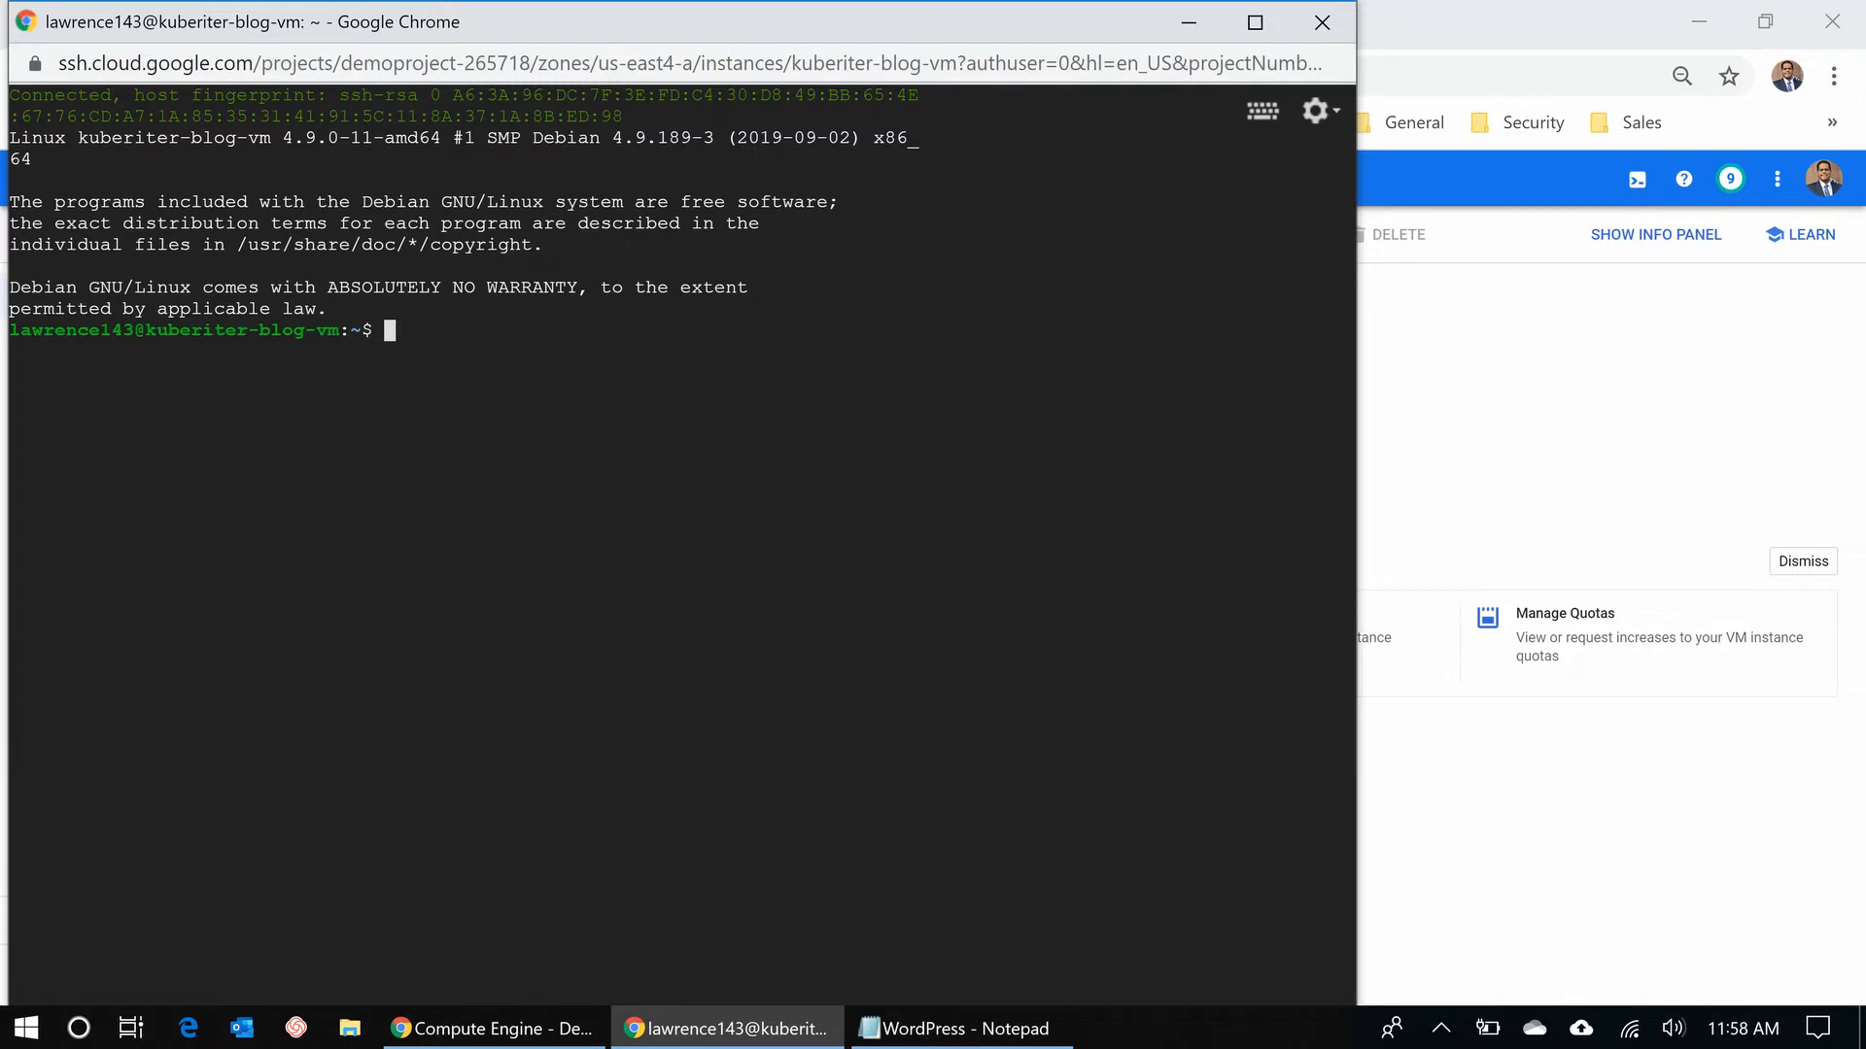
type("cat /etc/os-release")
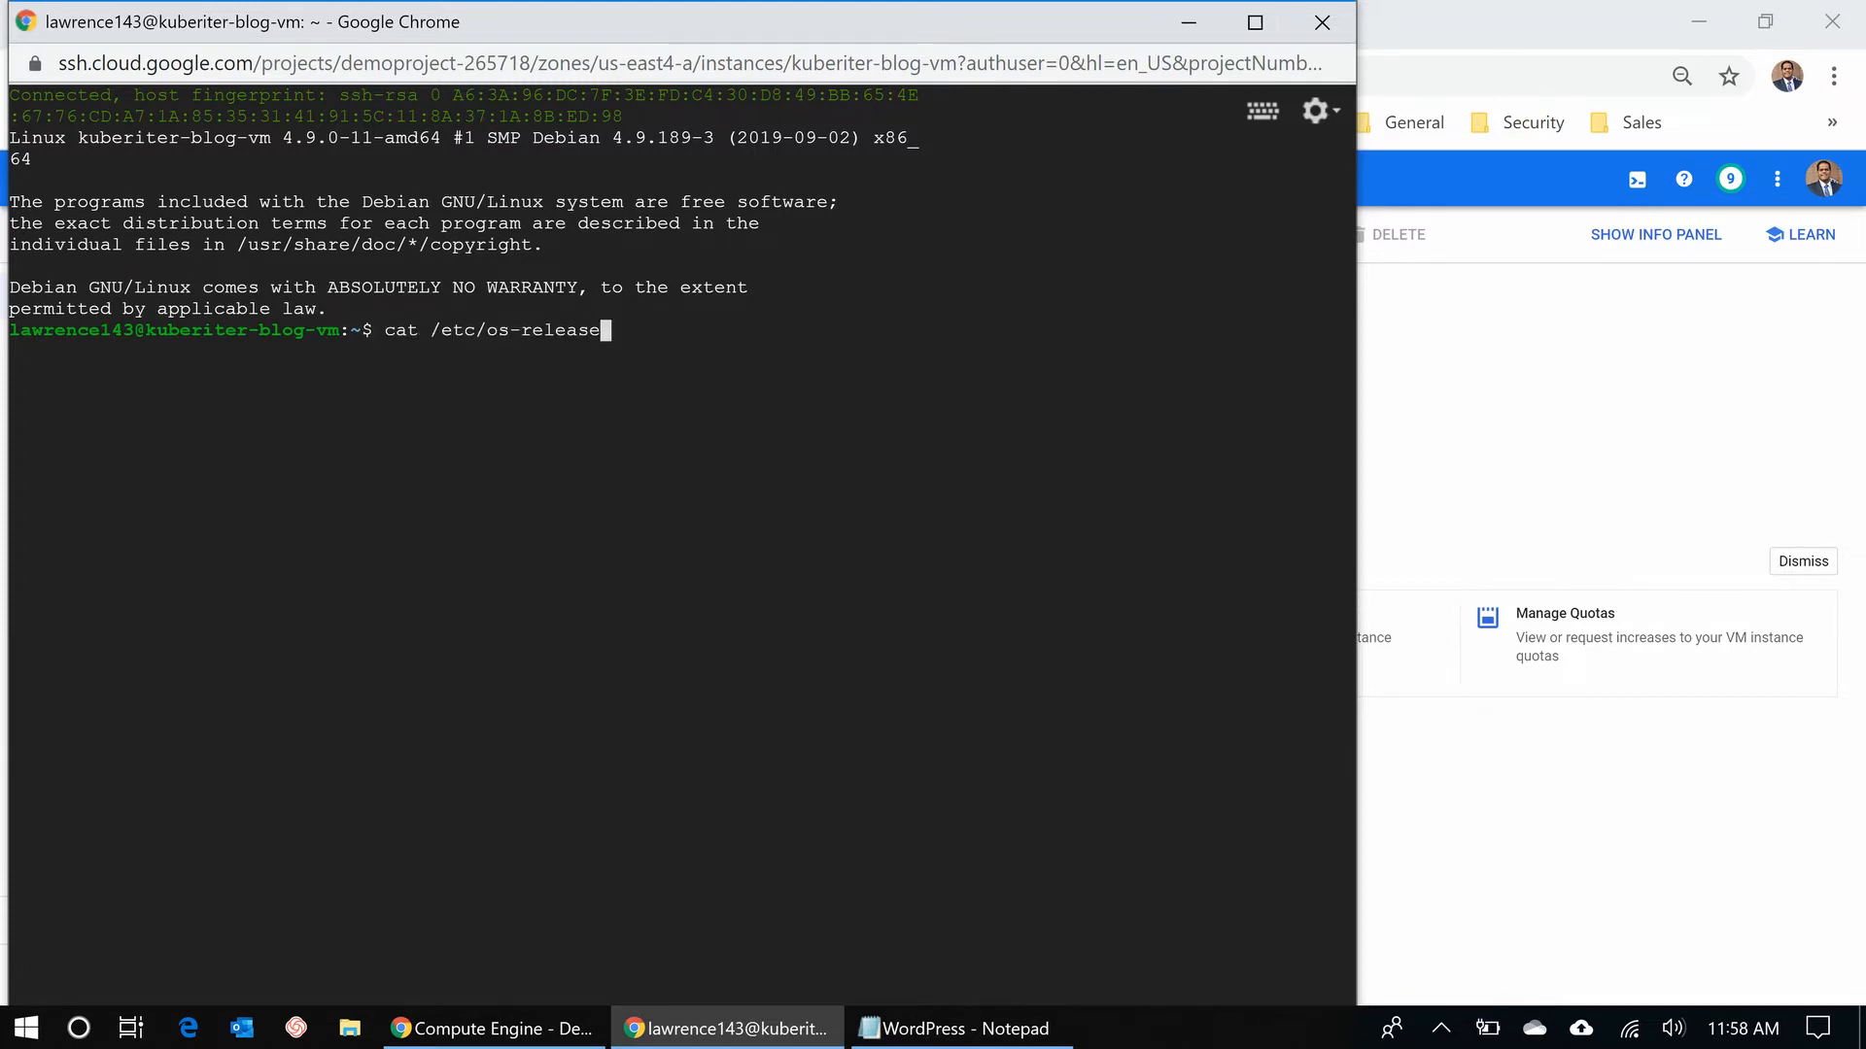
key("Return")
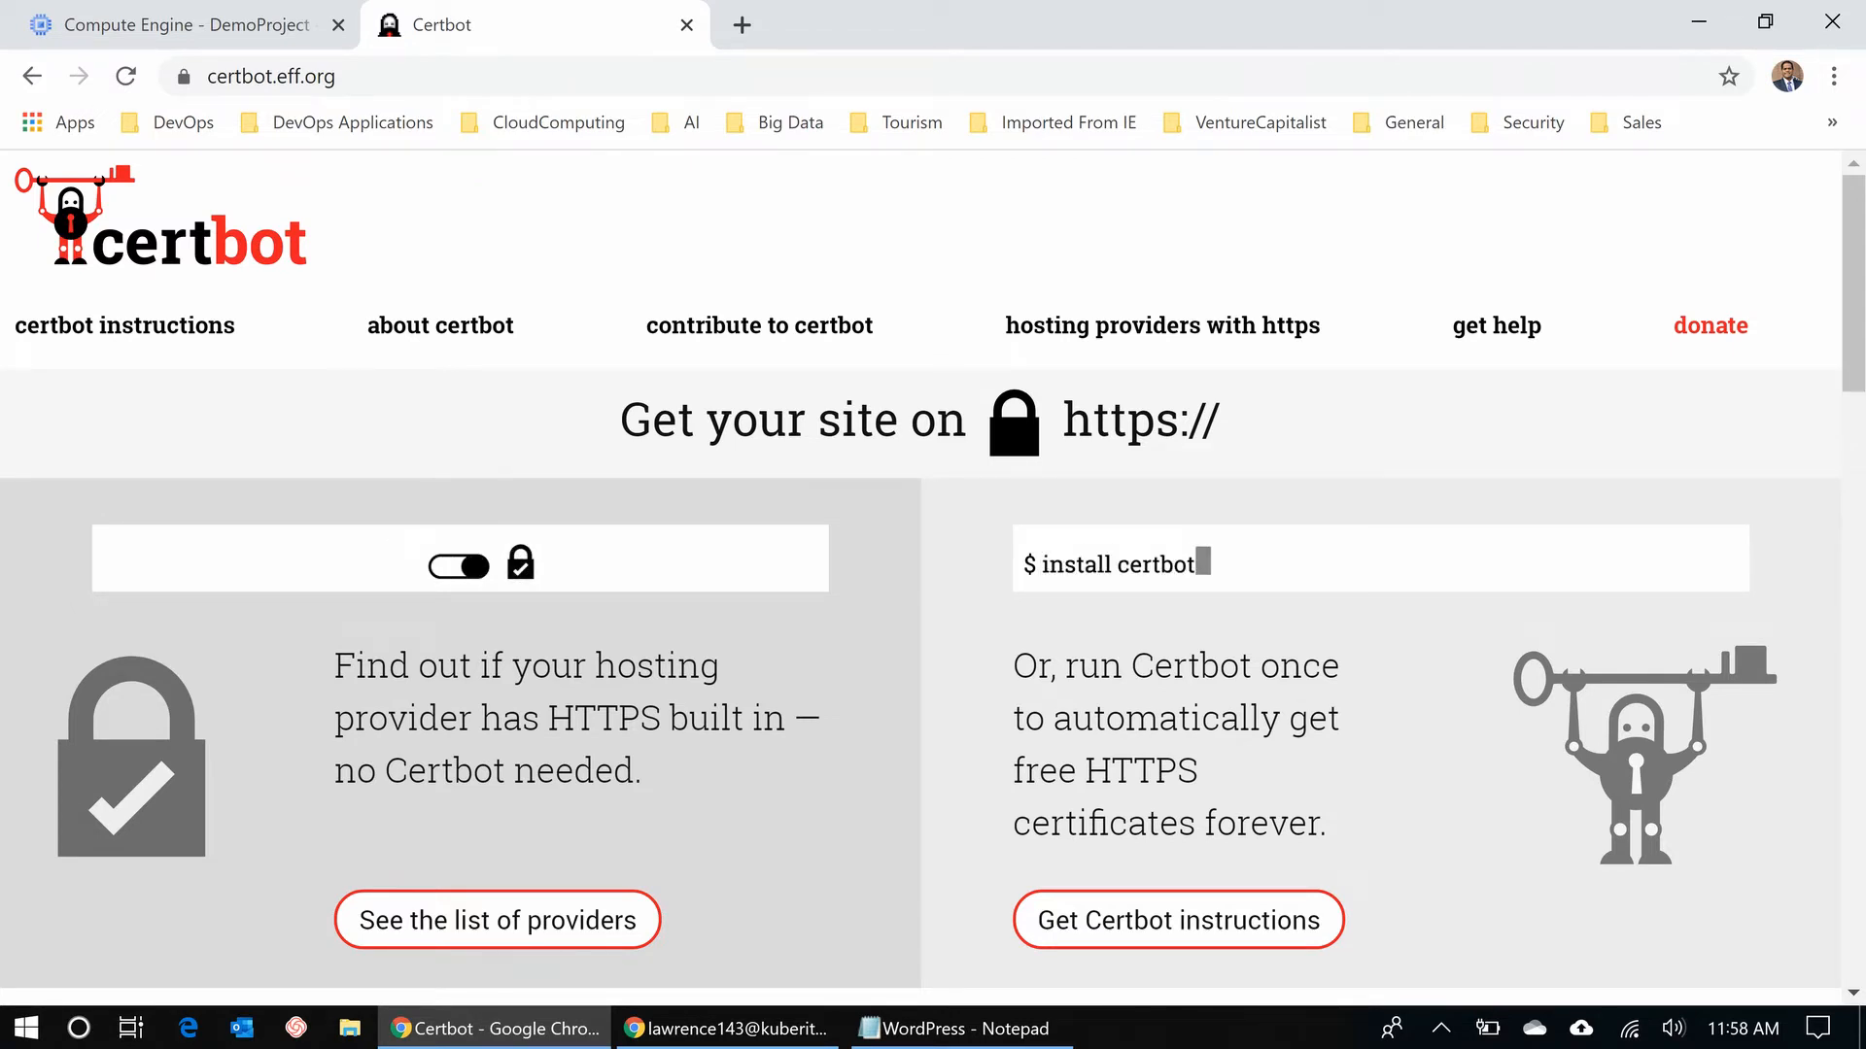
- On the Certbot instructions page, pick Apache as the software and Debian 9 (stretch) as the system
left_click(1179, 920)
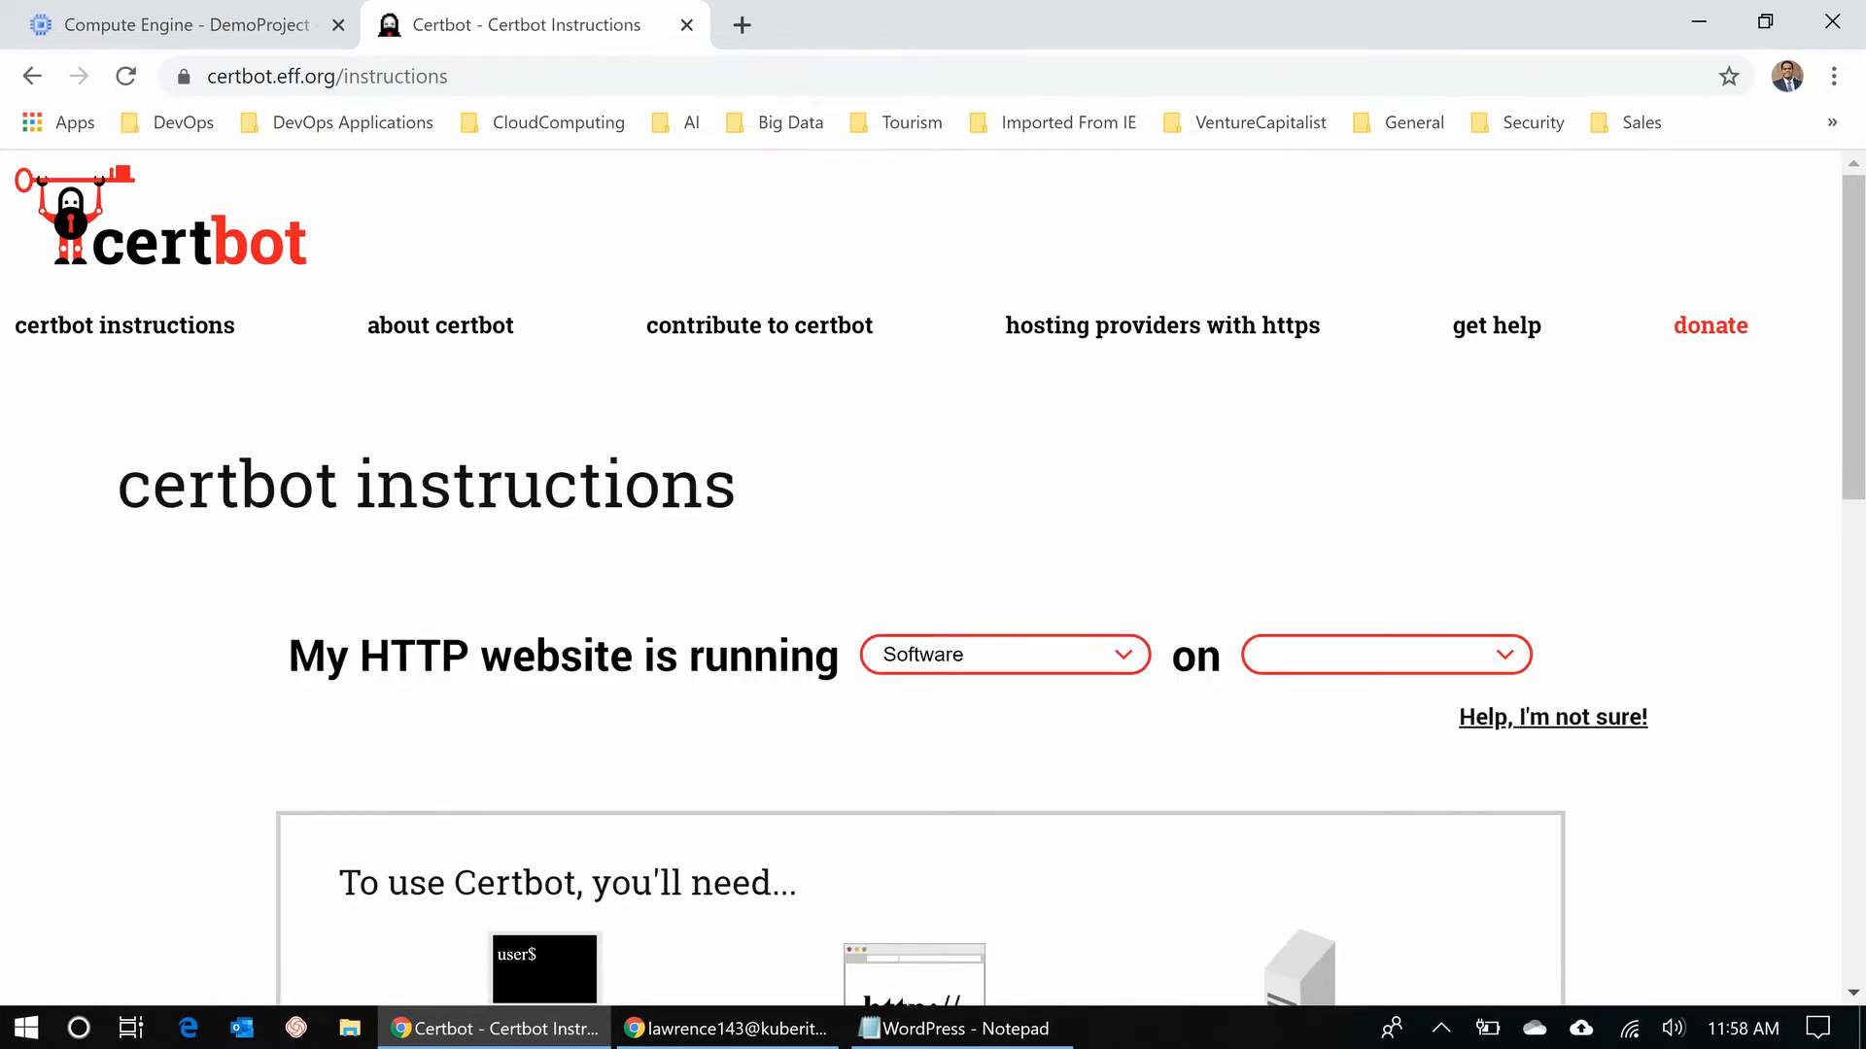
scroll(933, 583, "down", 2)
left_click(1005, 509)
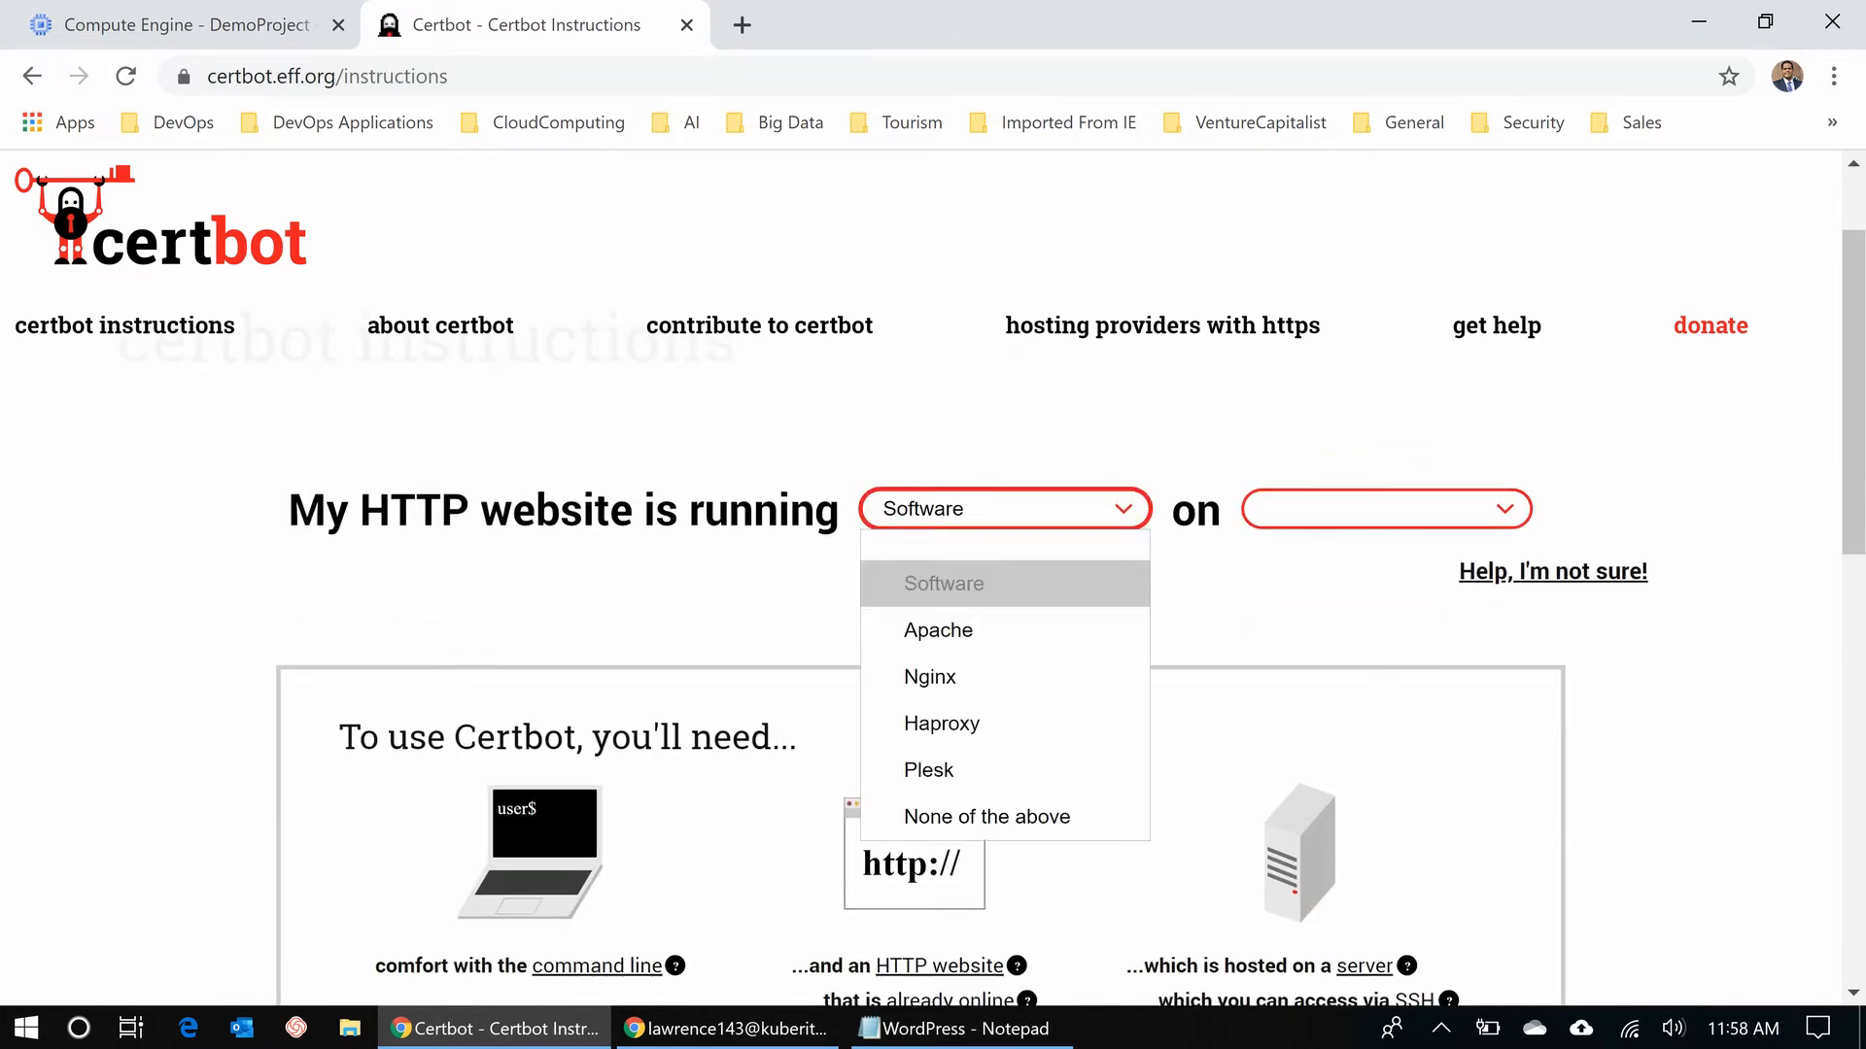
left_click(971, 630)
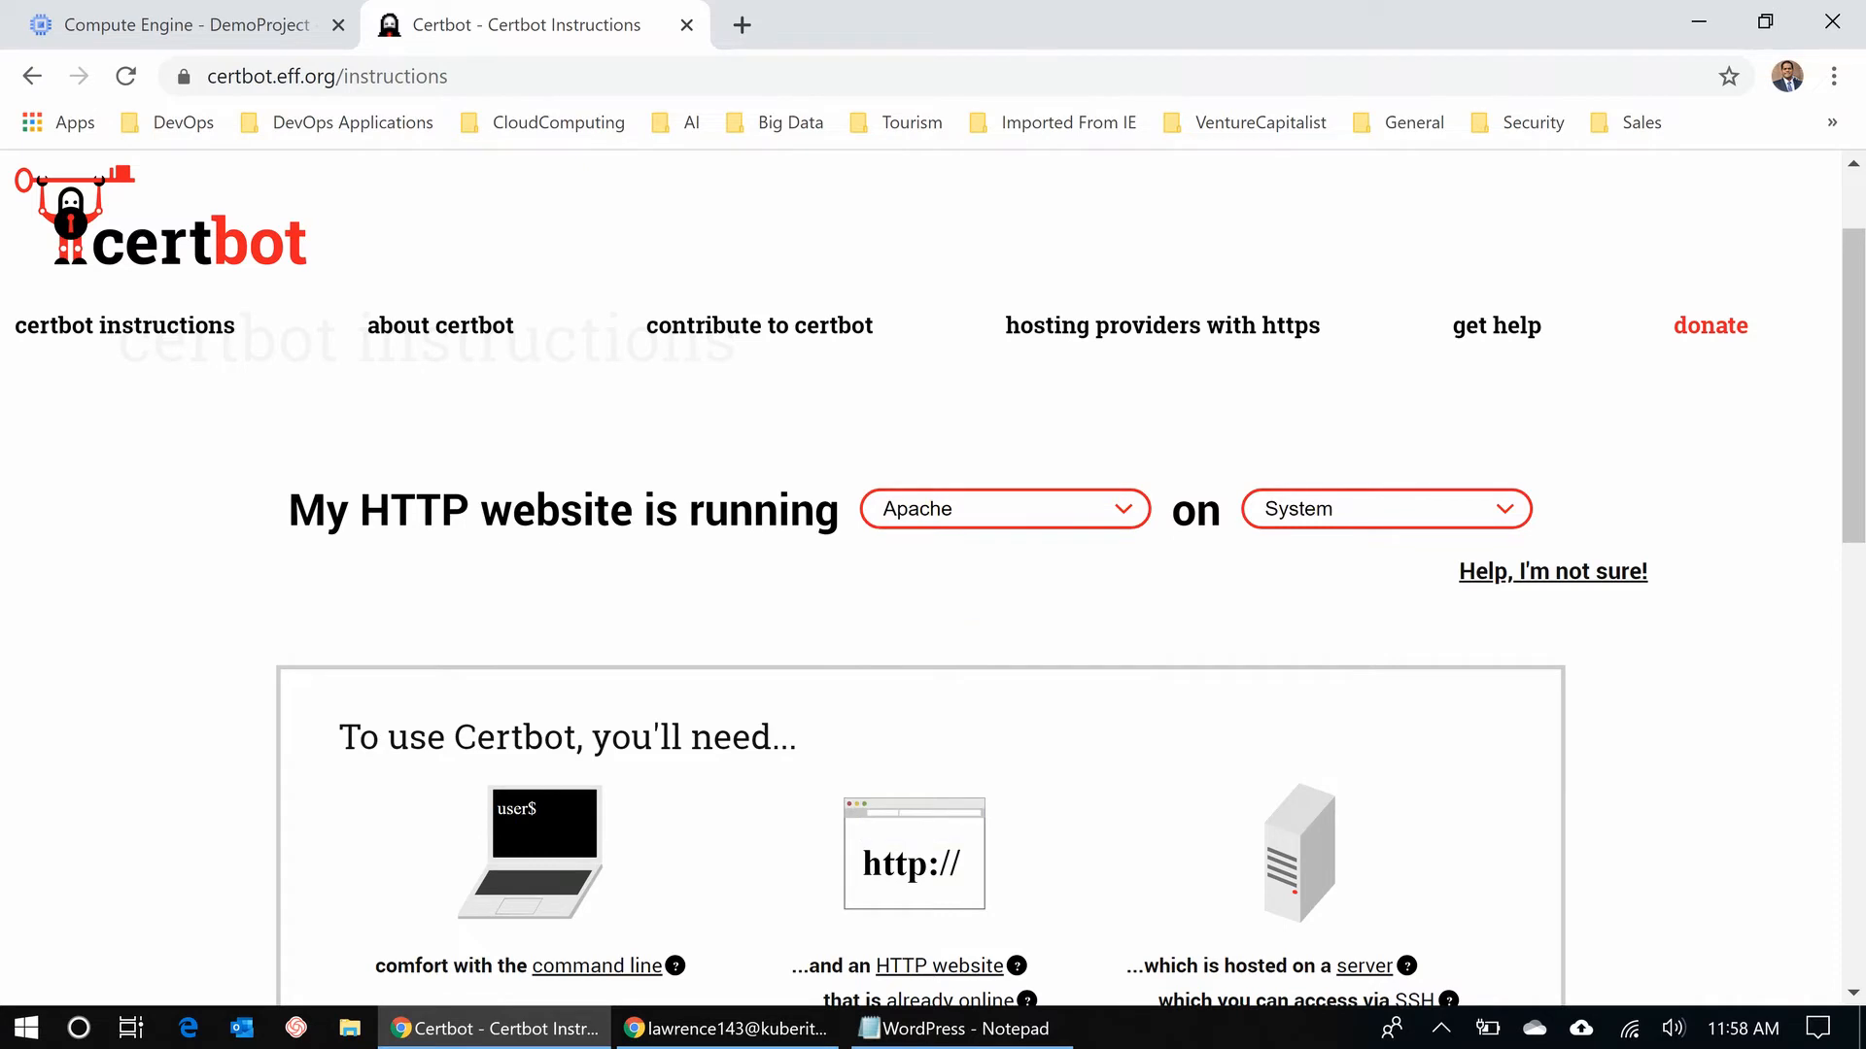
left_click(1387, 510)
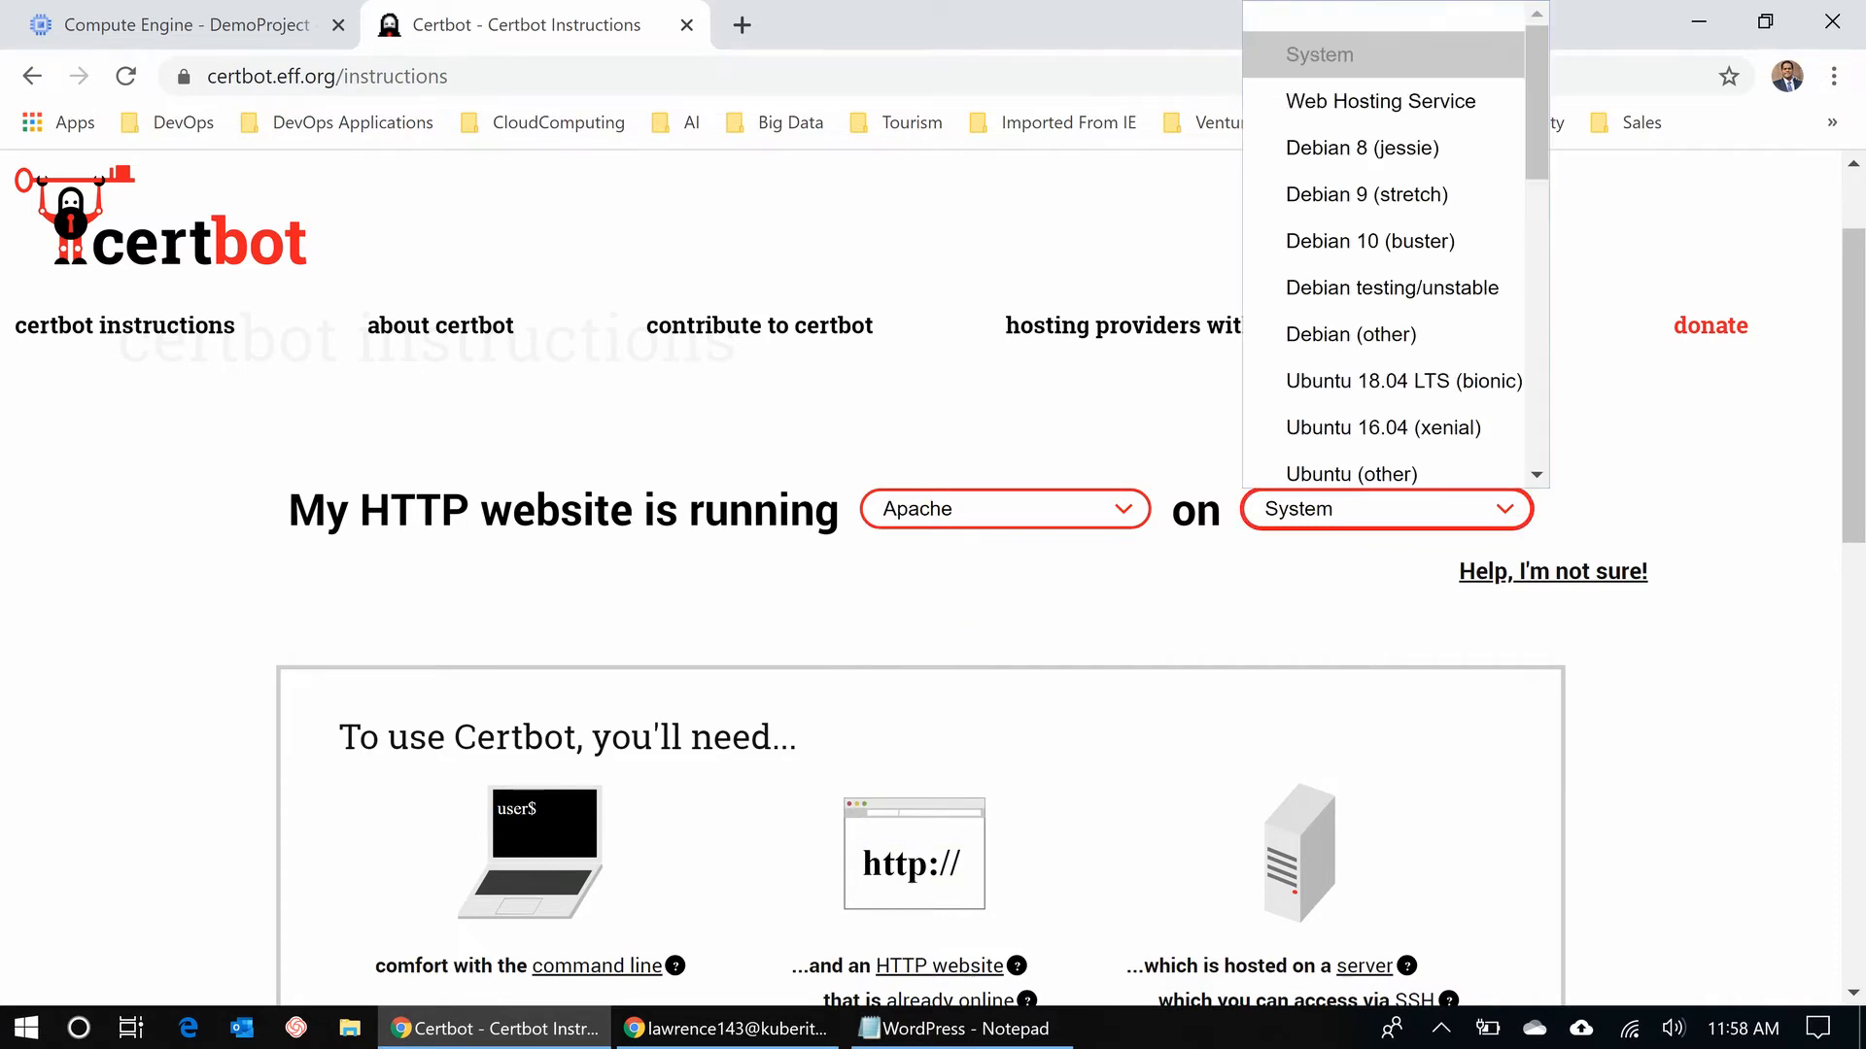
scroll(1383, 418, "down", 1)
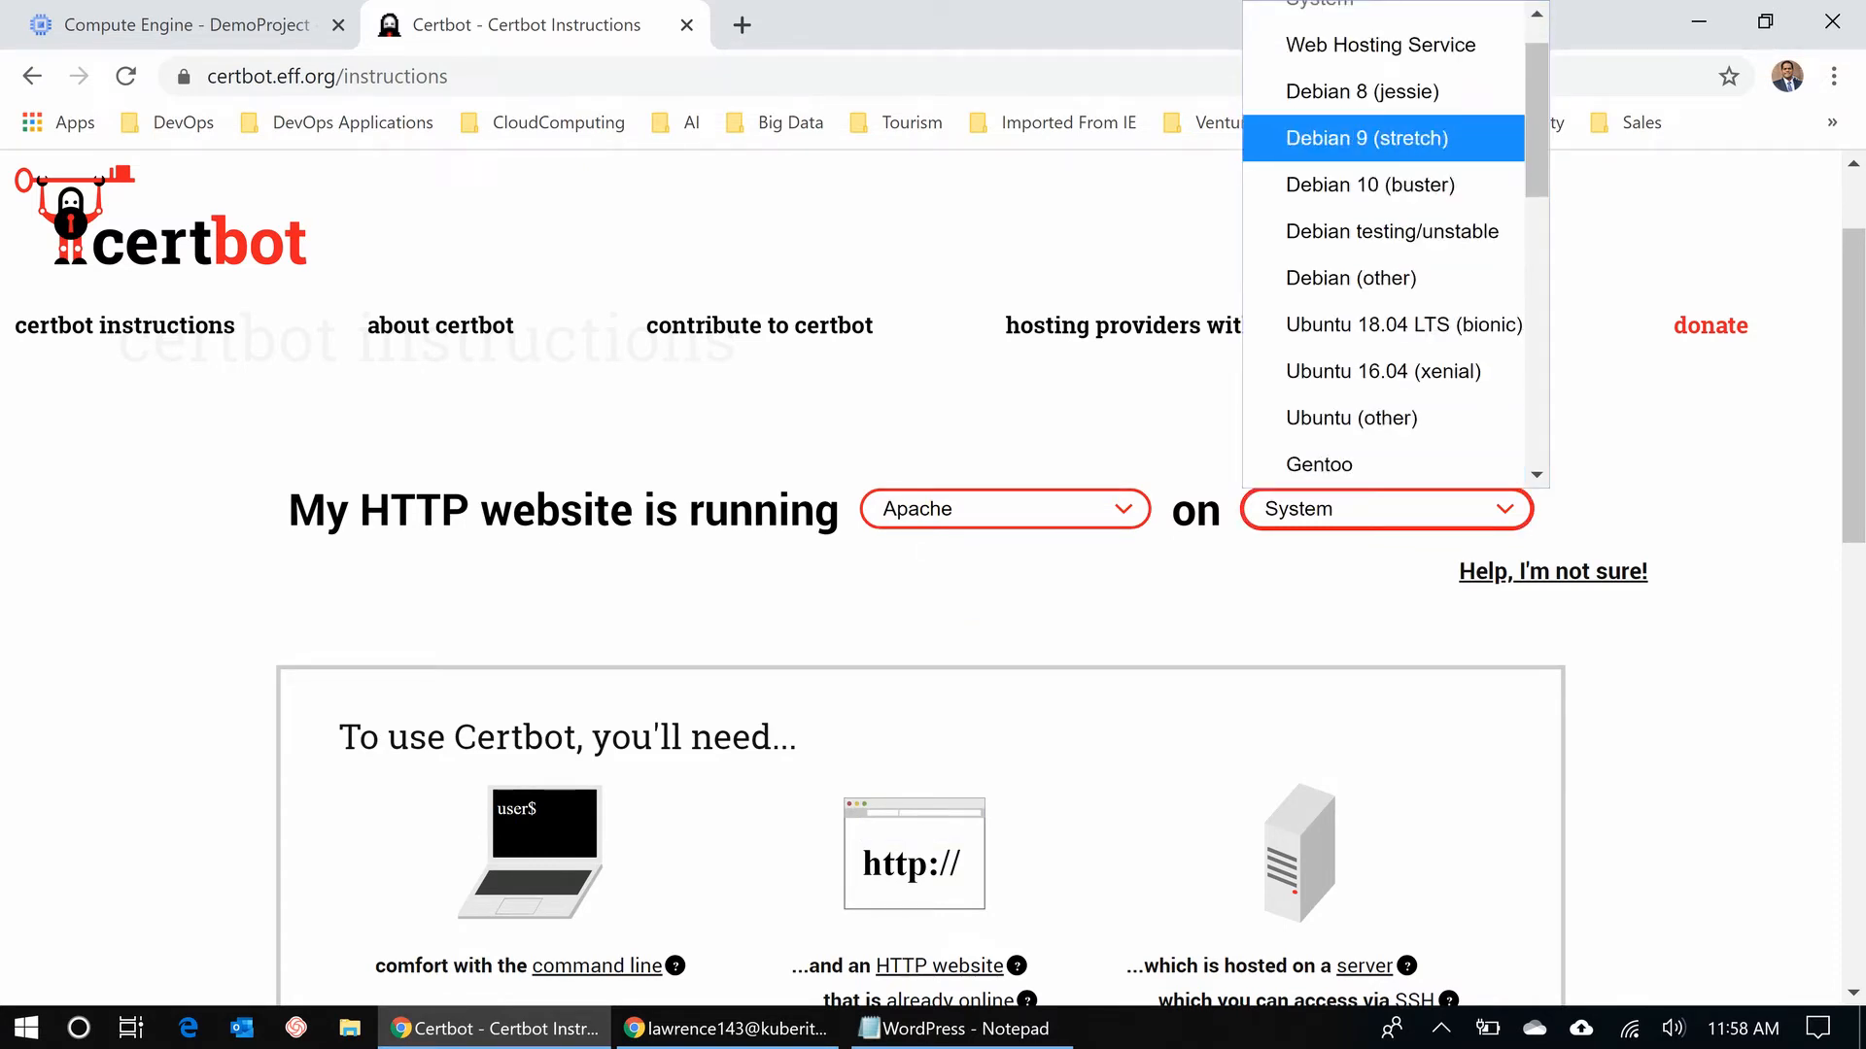
left_click(1366, 138)
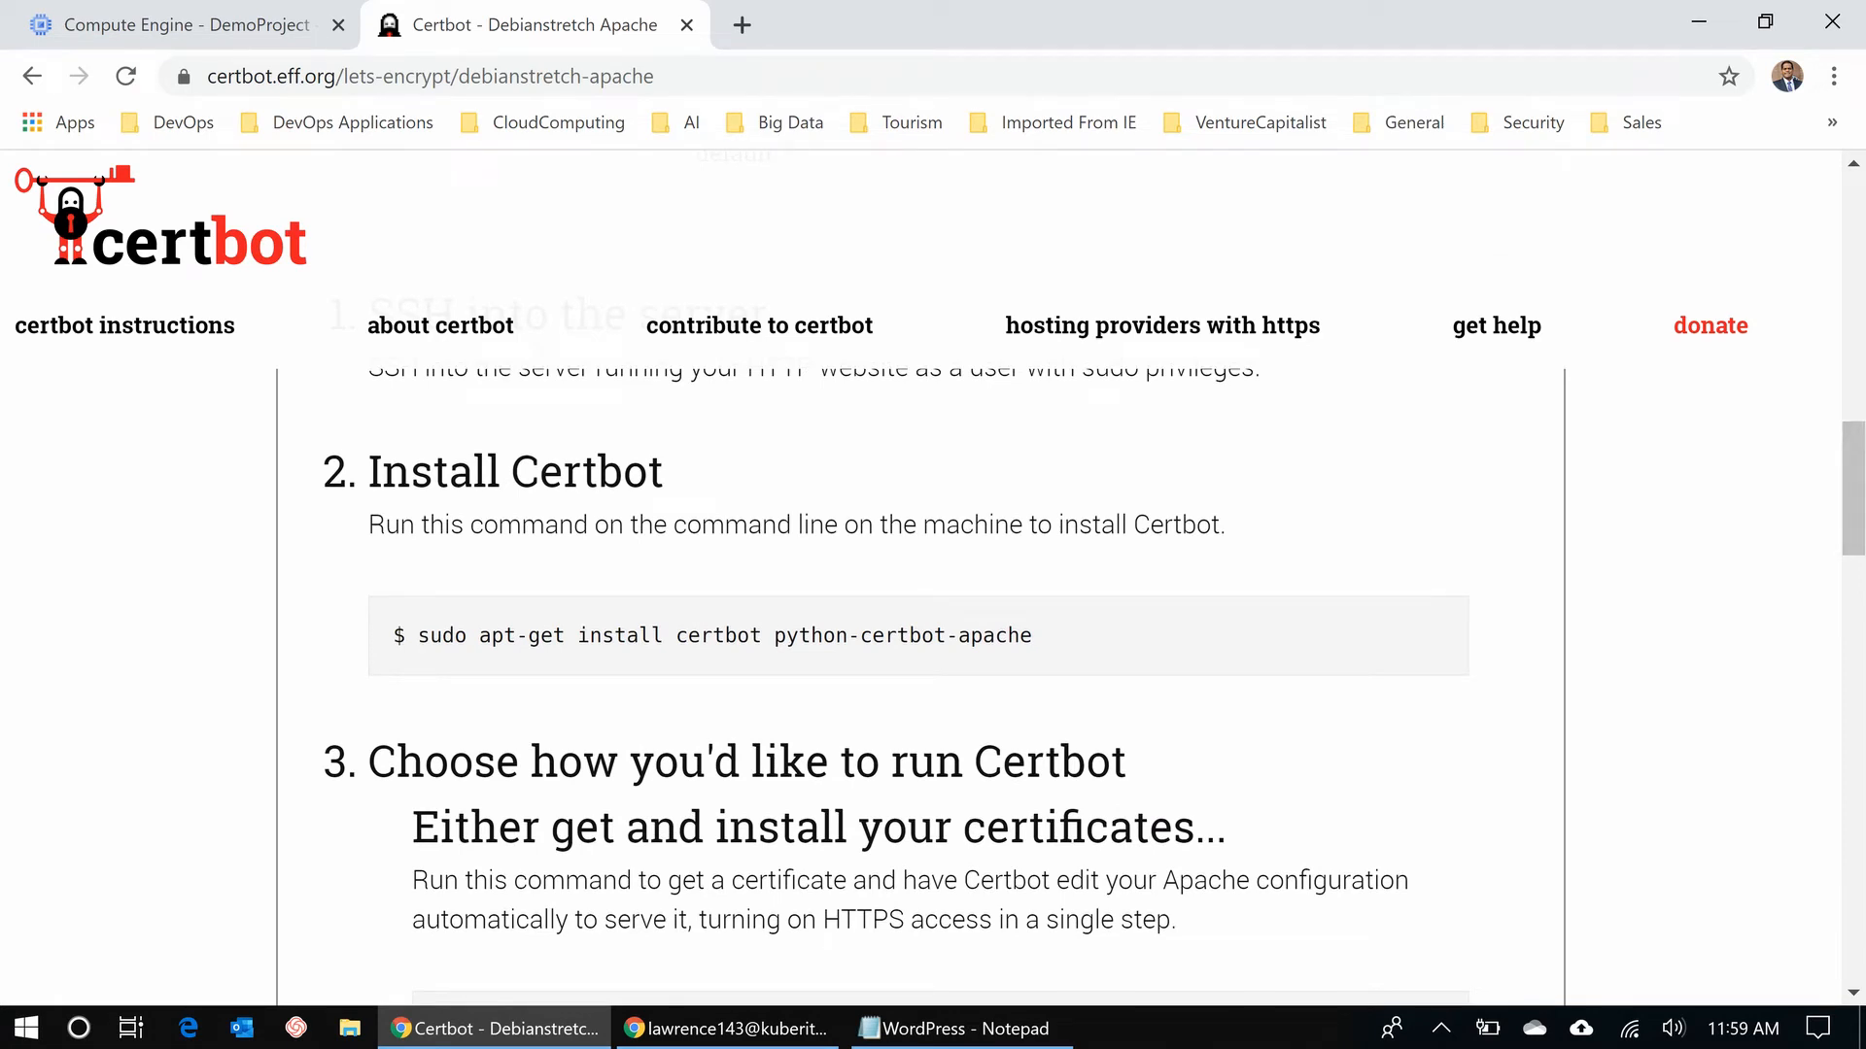
- Copy the apt-get Certbot install command and bring the SSH terminal forward
left_click_drag(1032, 635, 418, 635)
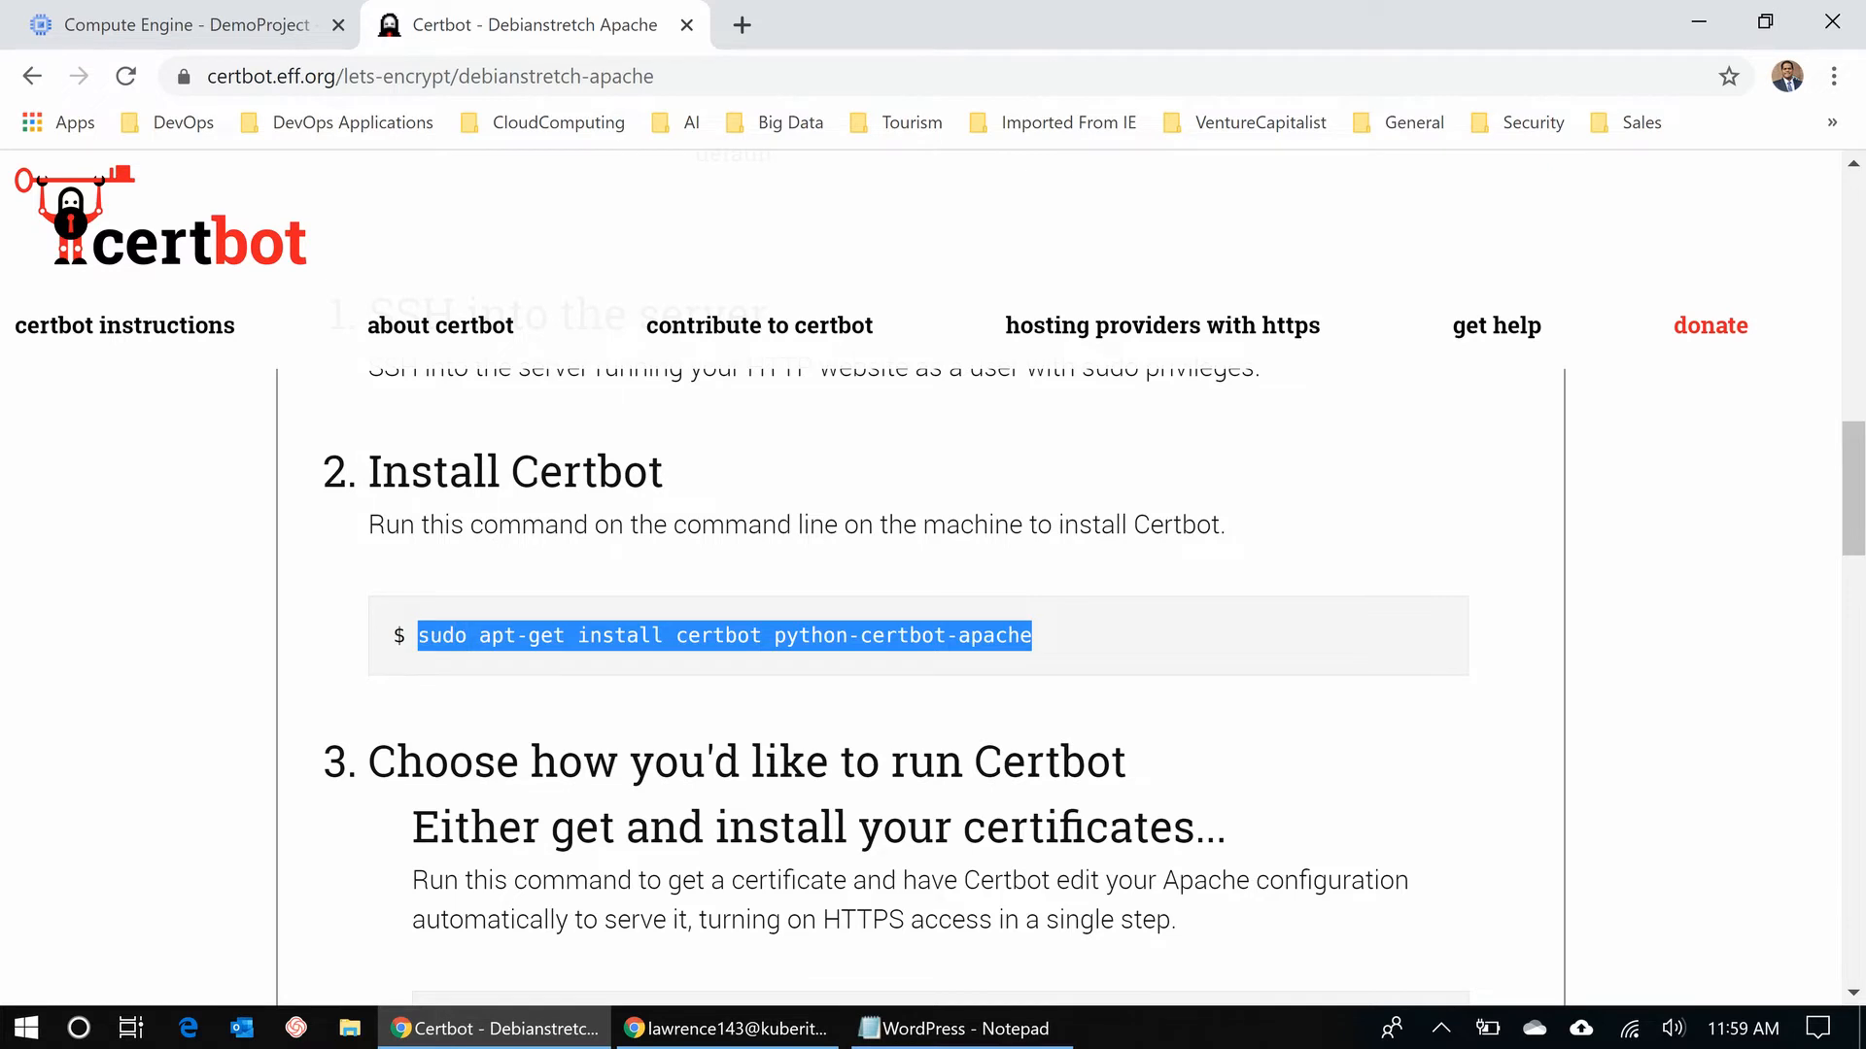
right_click(476, 633)
left_click(520, 654)
left_click(520, 661)
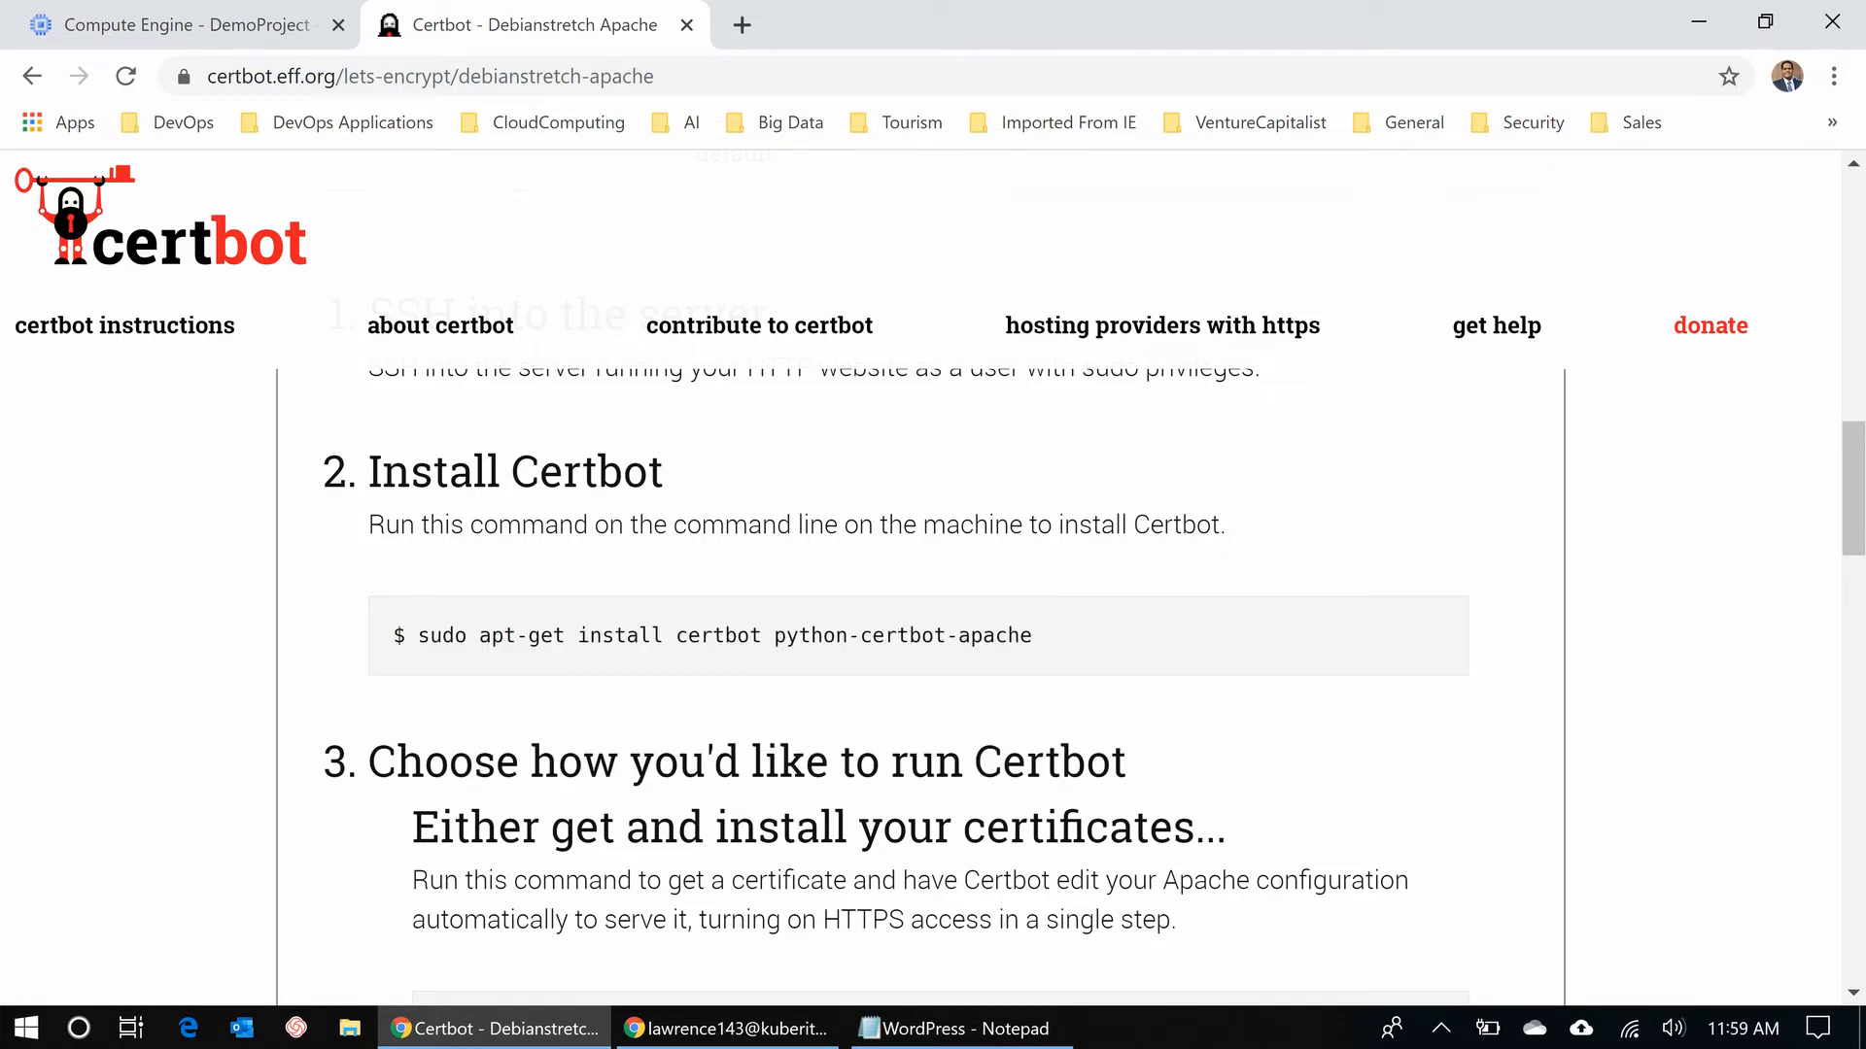
left_click(726, 1028)
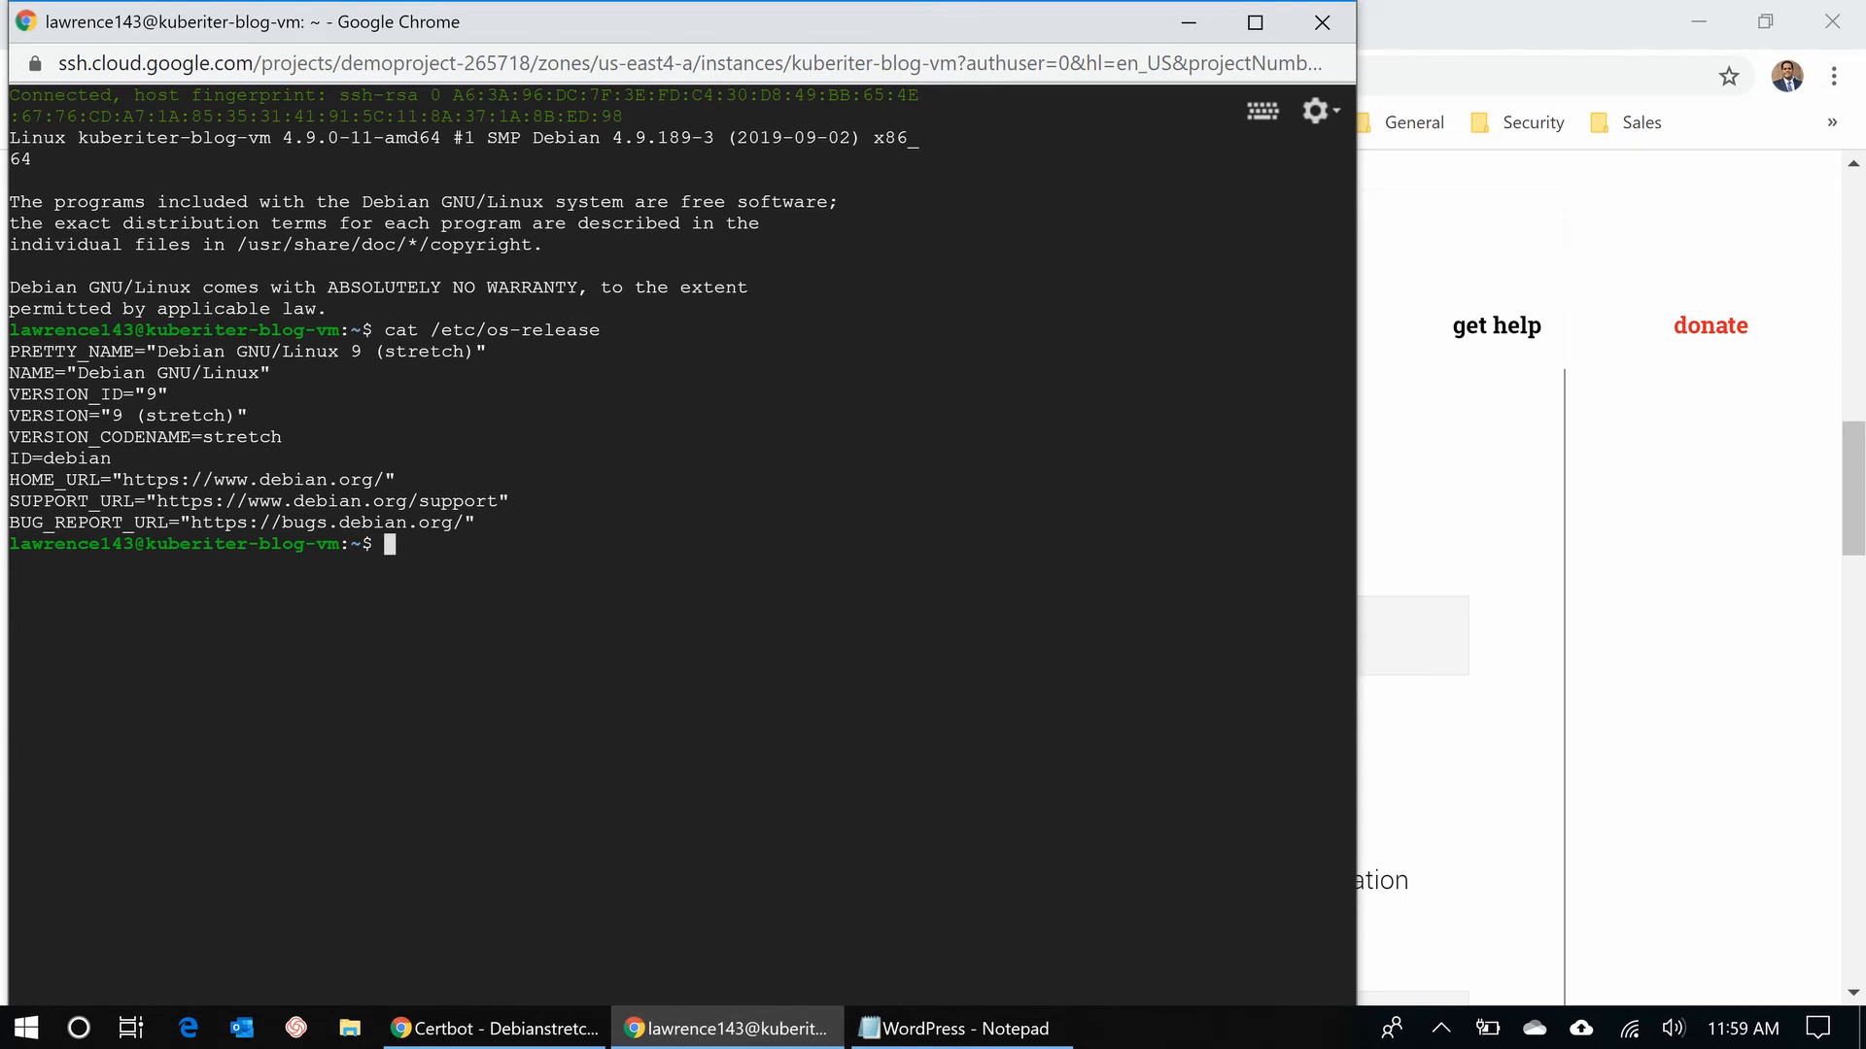
- As root, run the pasted apt-get install of certbot and python-certbot-apache, confirming with y
type("sudo su root")
key("Return")
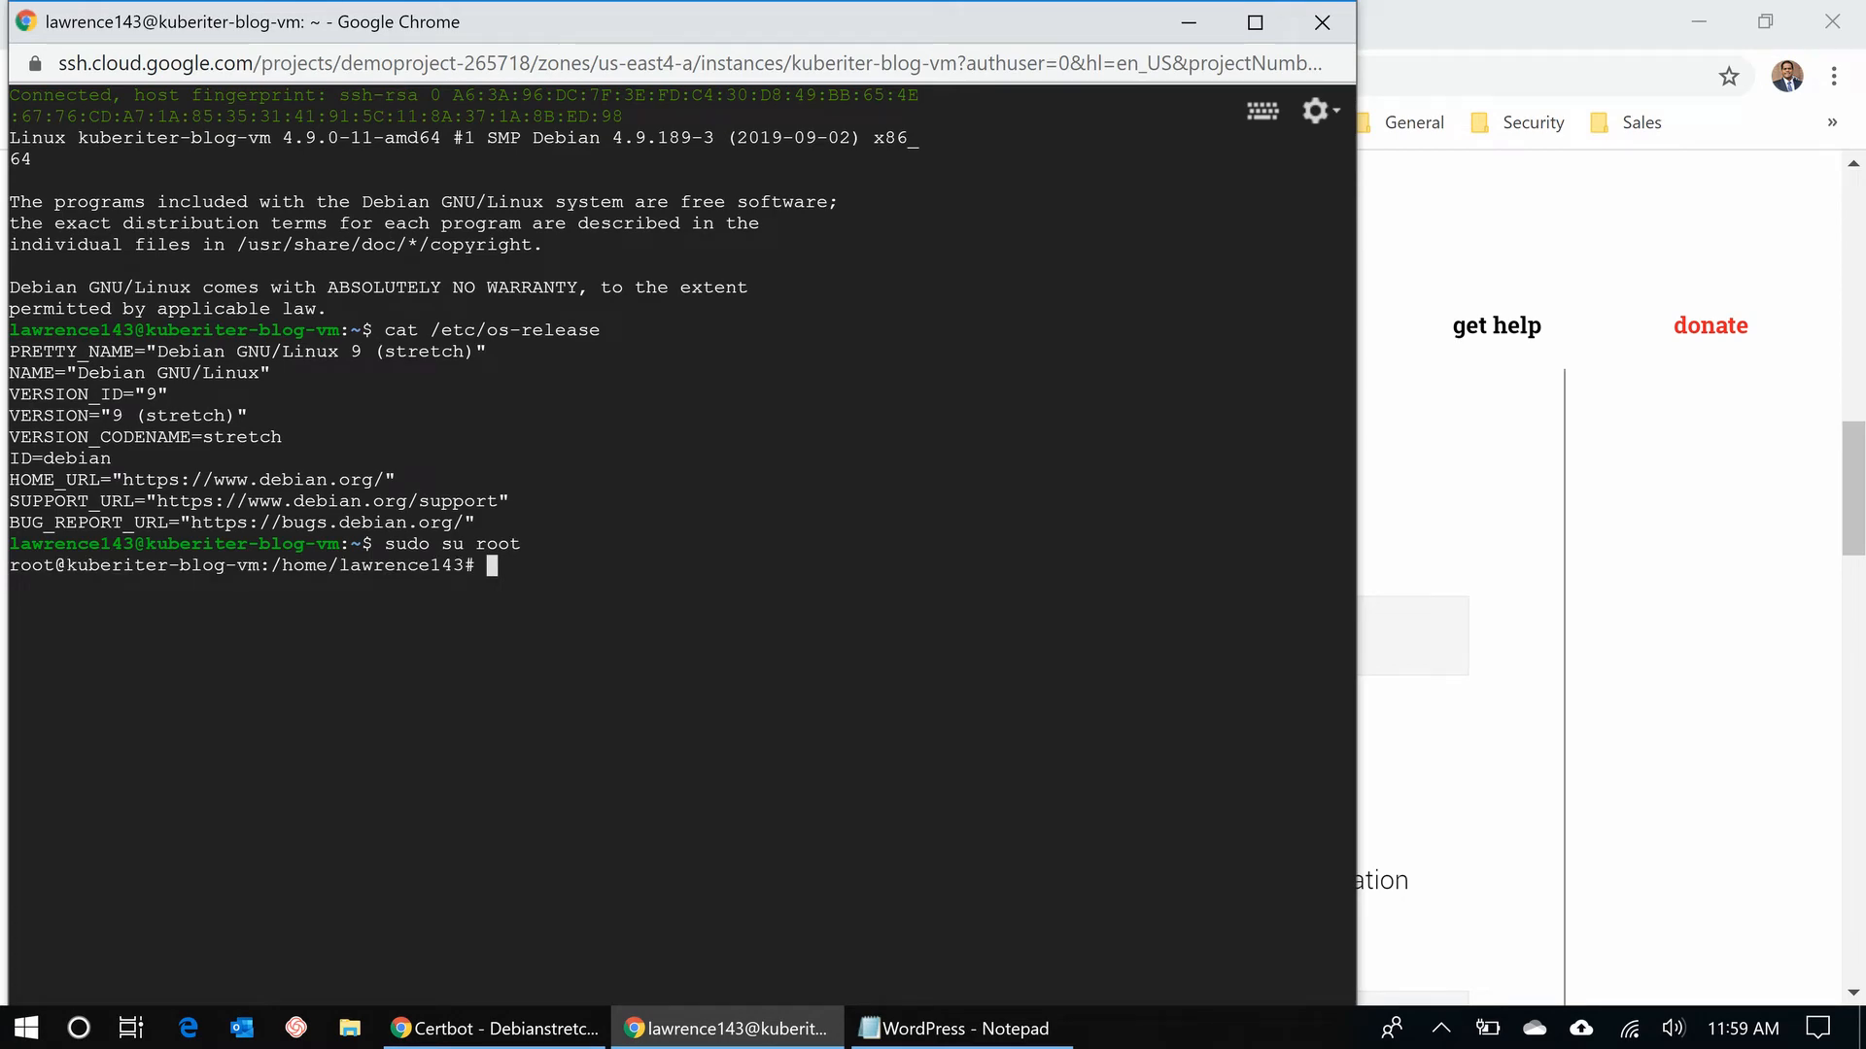
key("ctrl+v")
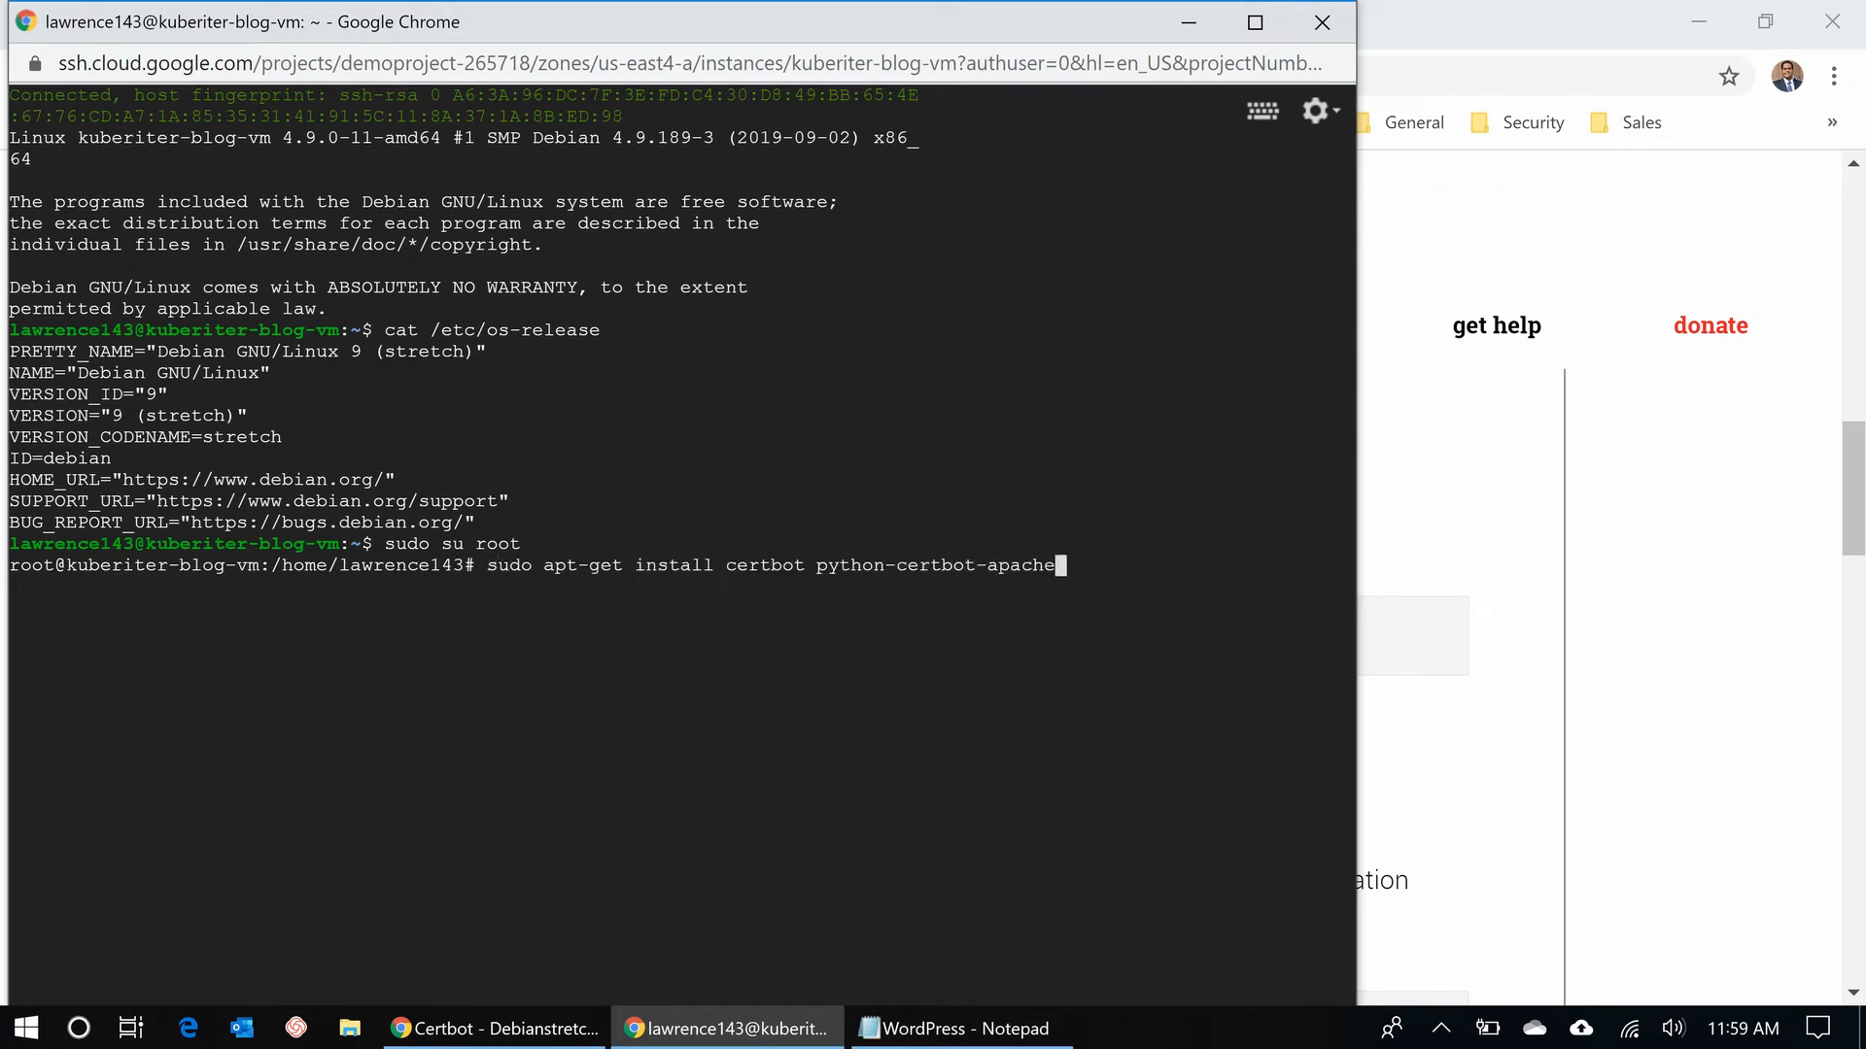
key("Return")
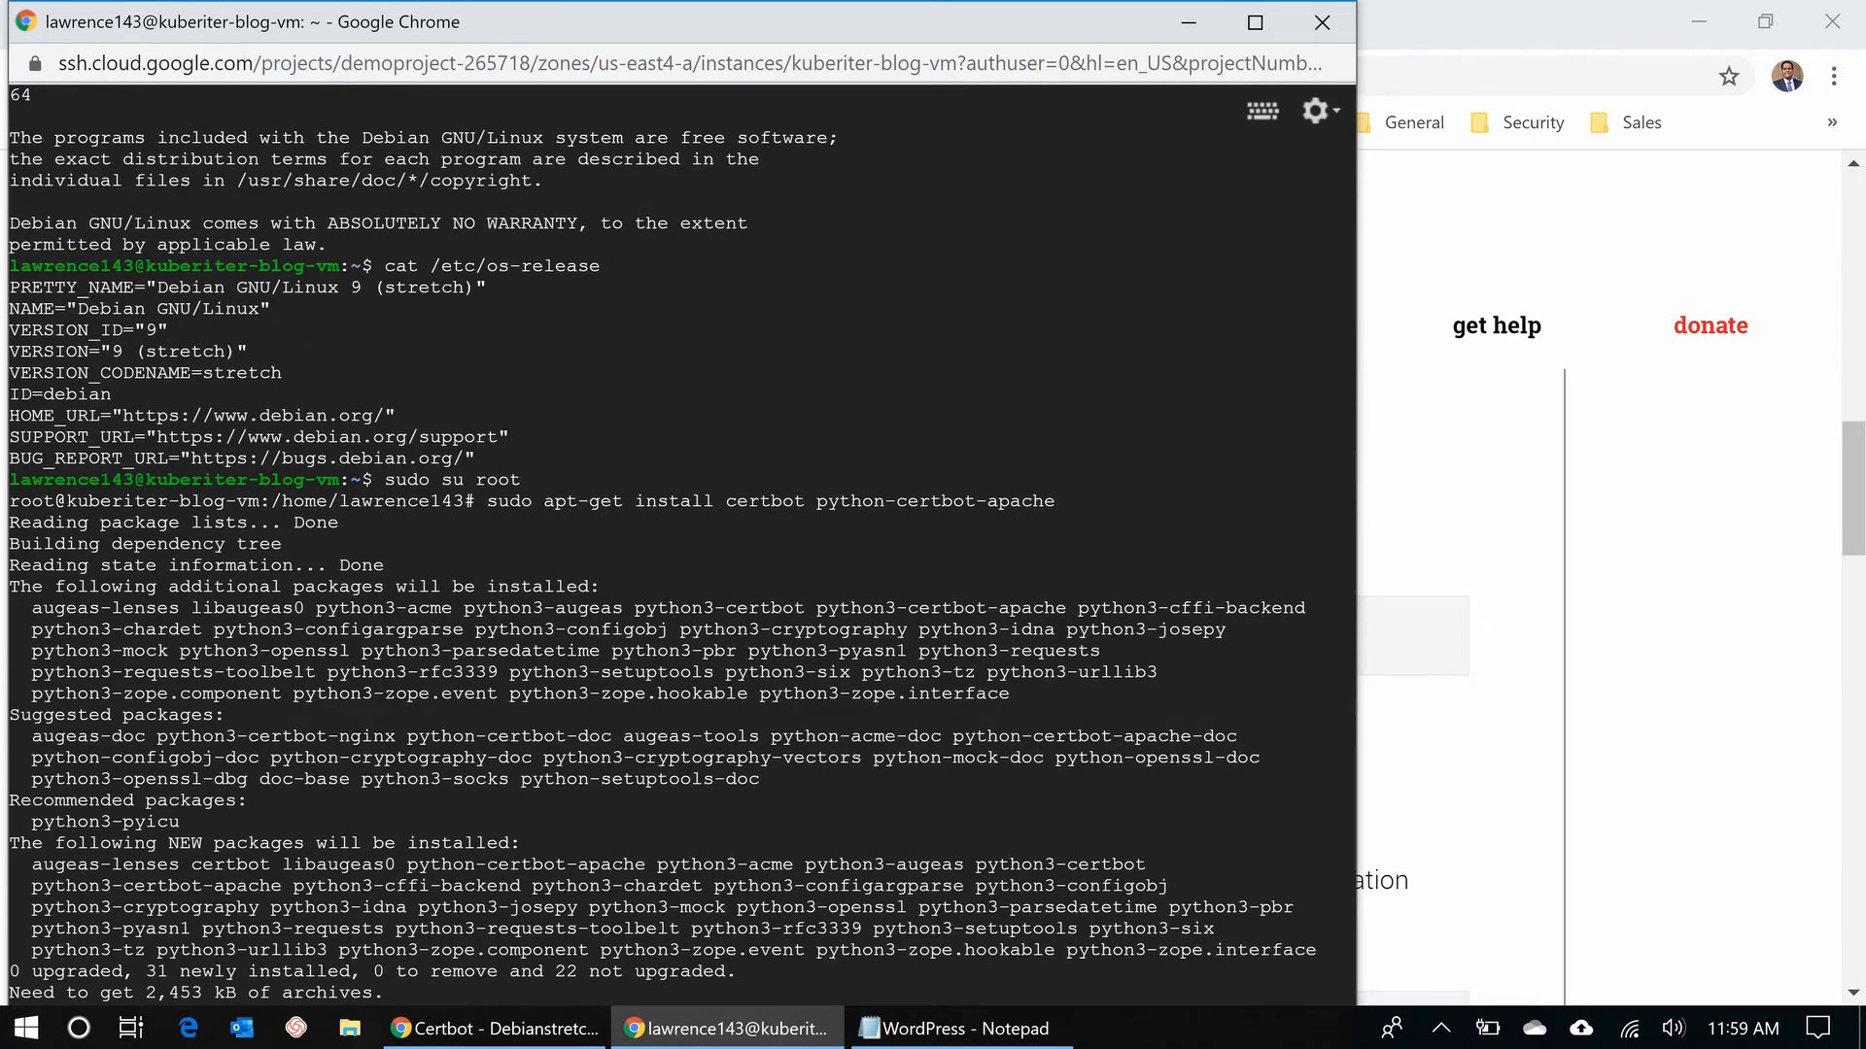
left_click(1255, 21)
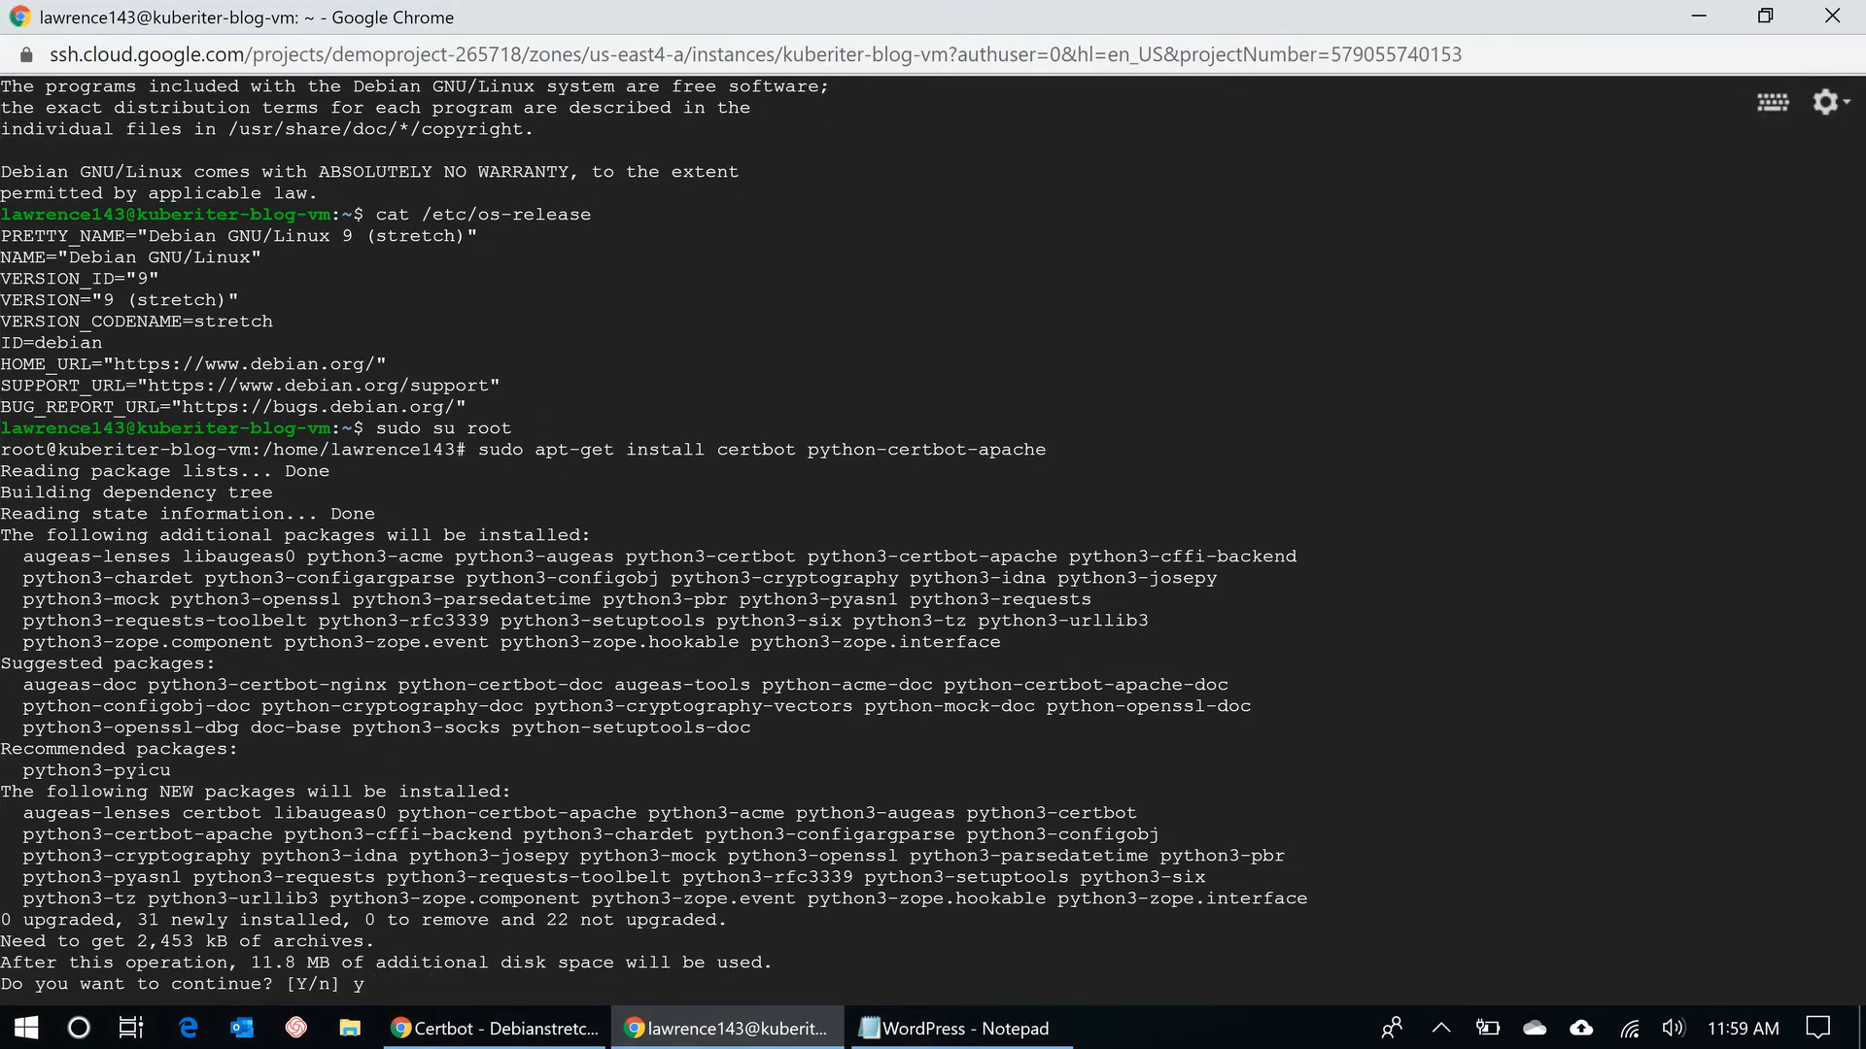
key("Return")
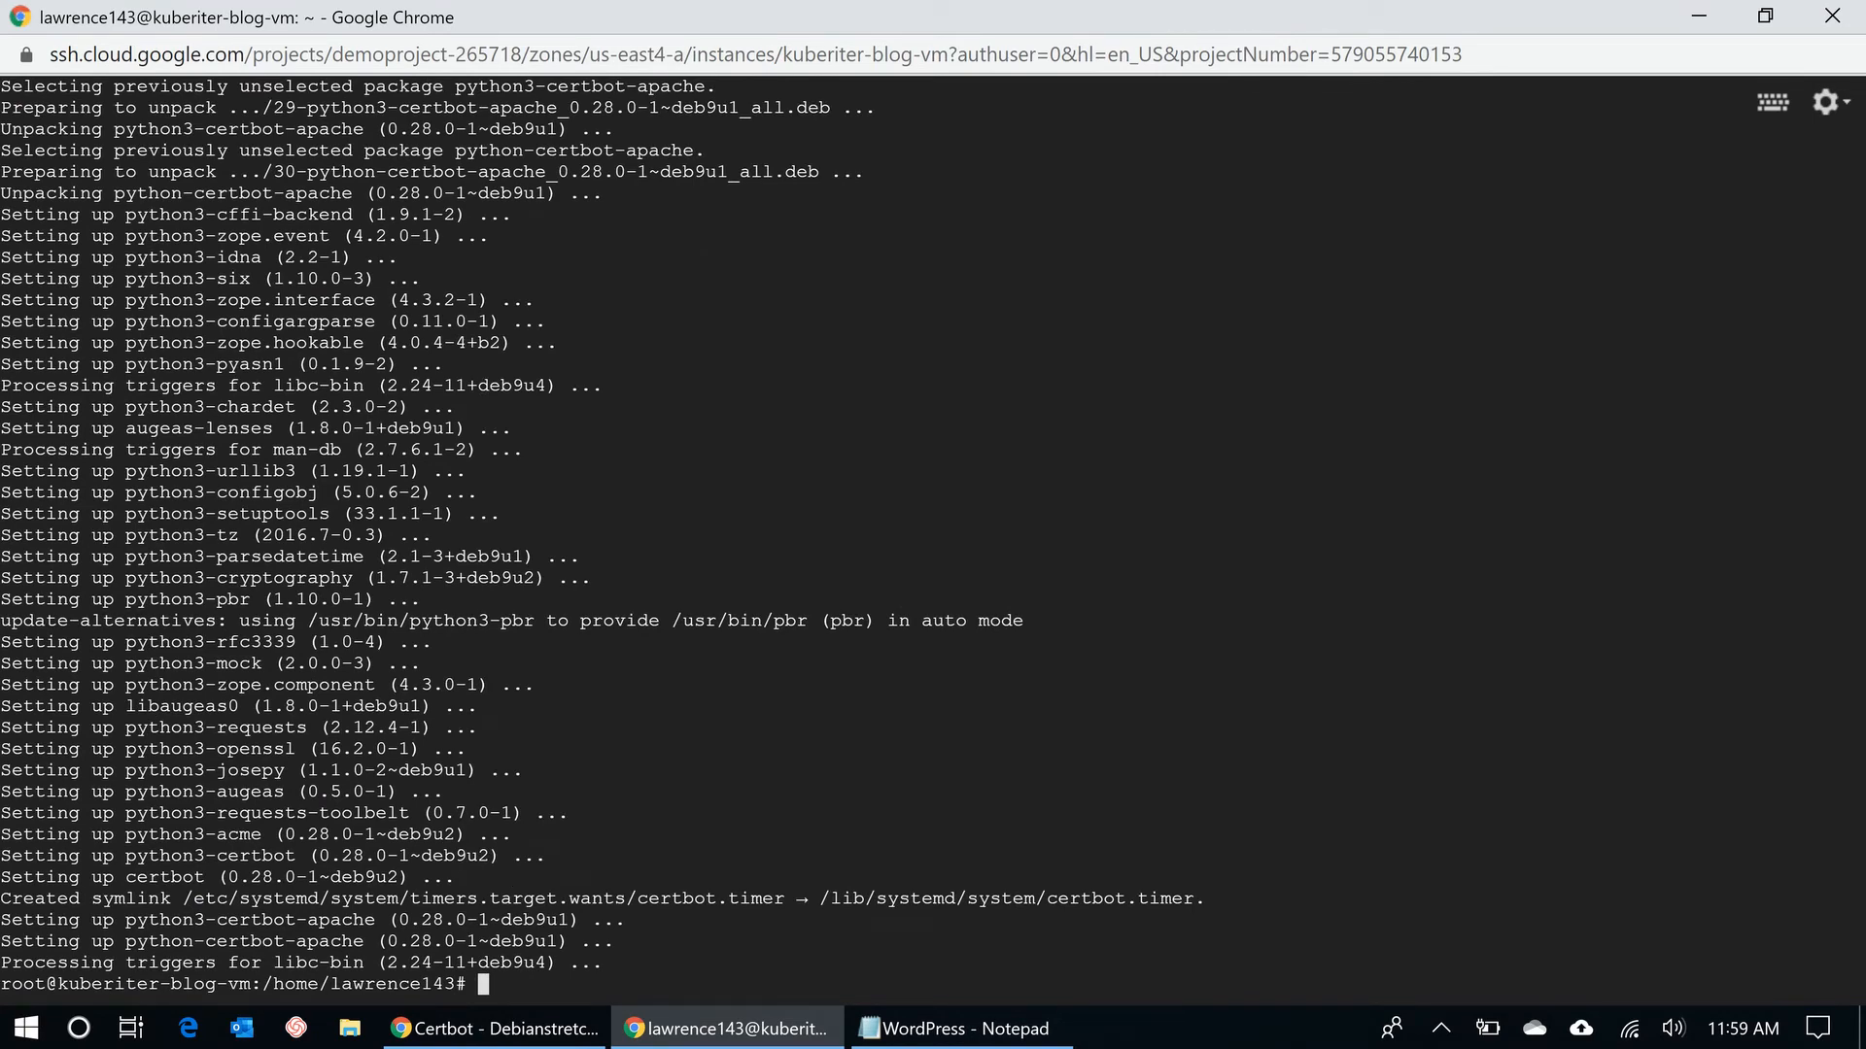
left_click(495, 1028)
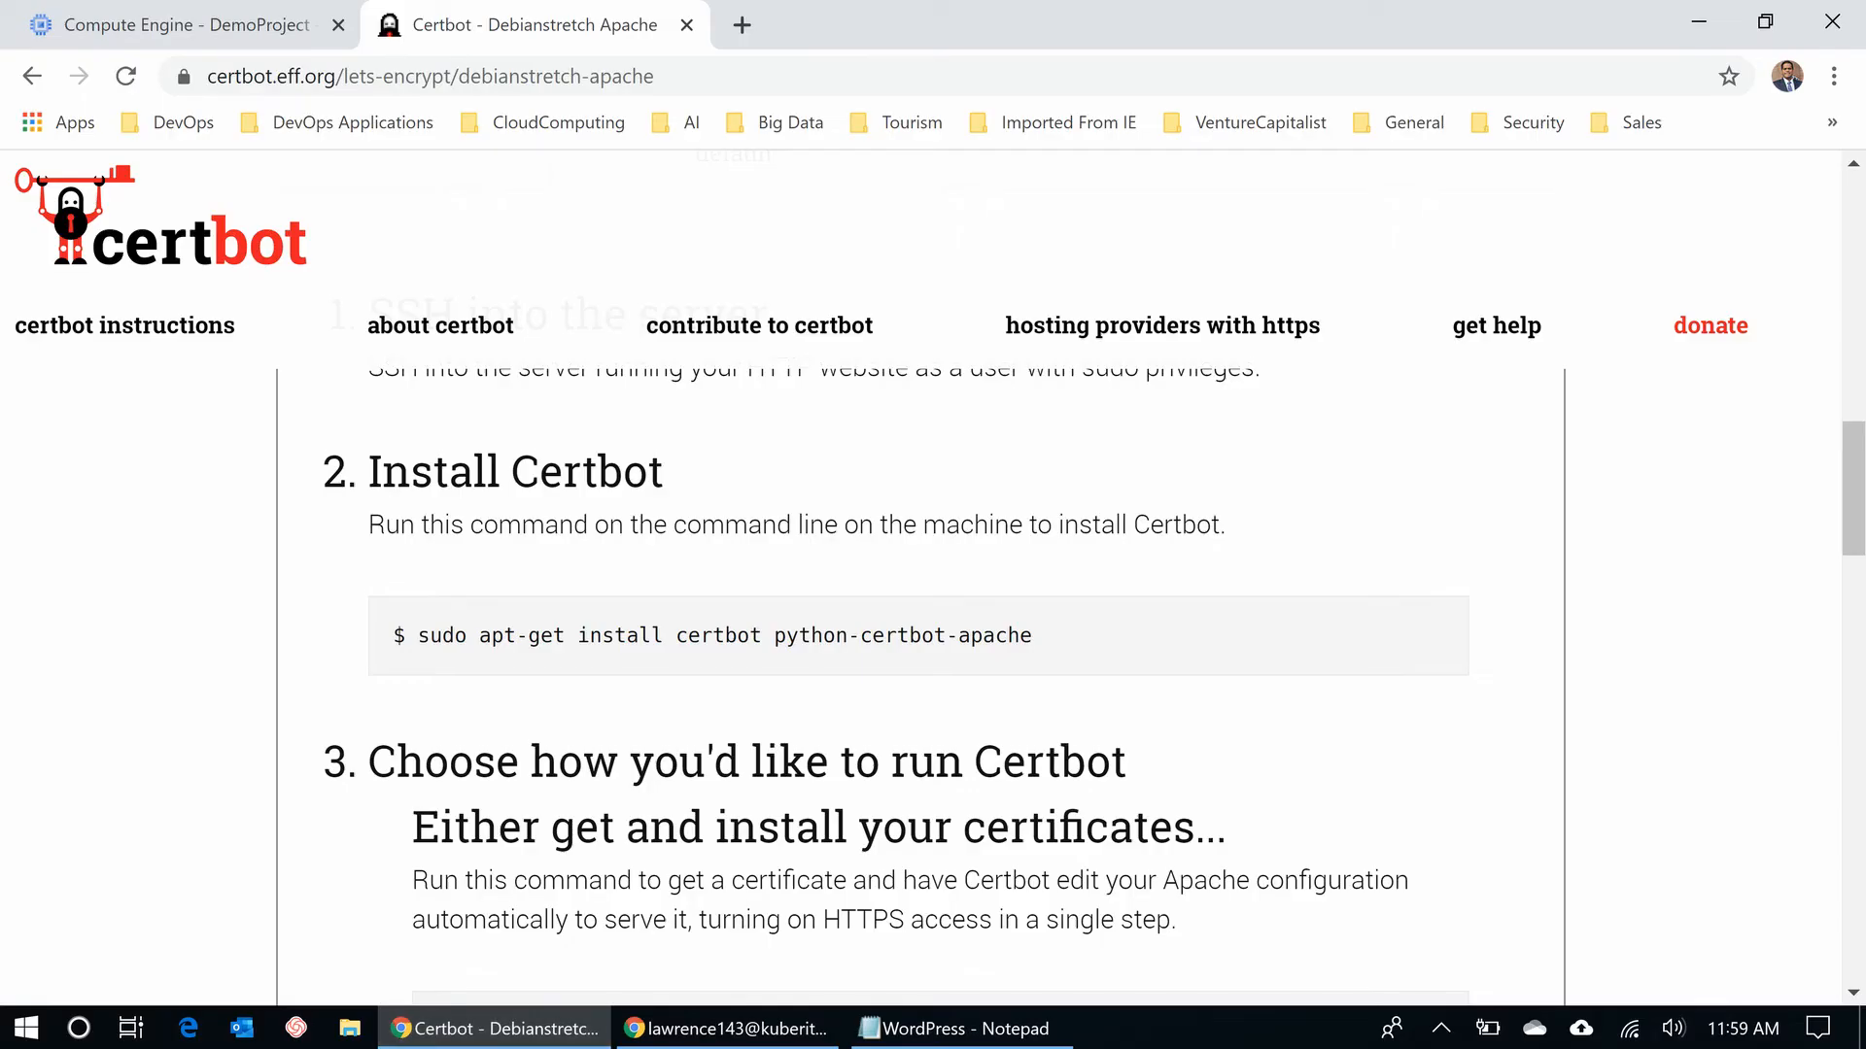
- Copy 'sudo certbot --apache' from step 3 of the Certbot instructions and return to the SSH terminal
scroll(918, 680, "down", 3)
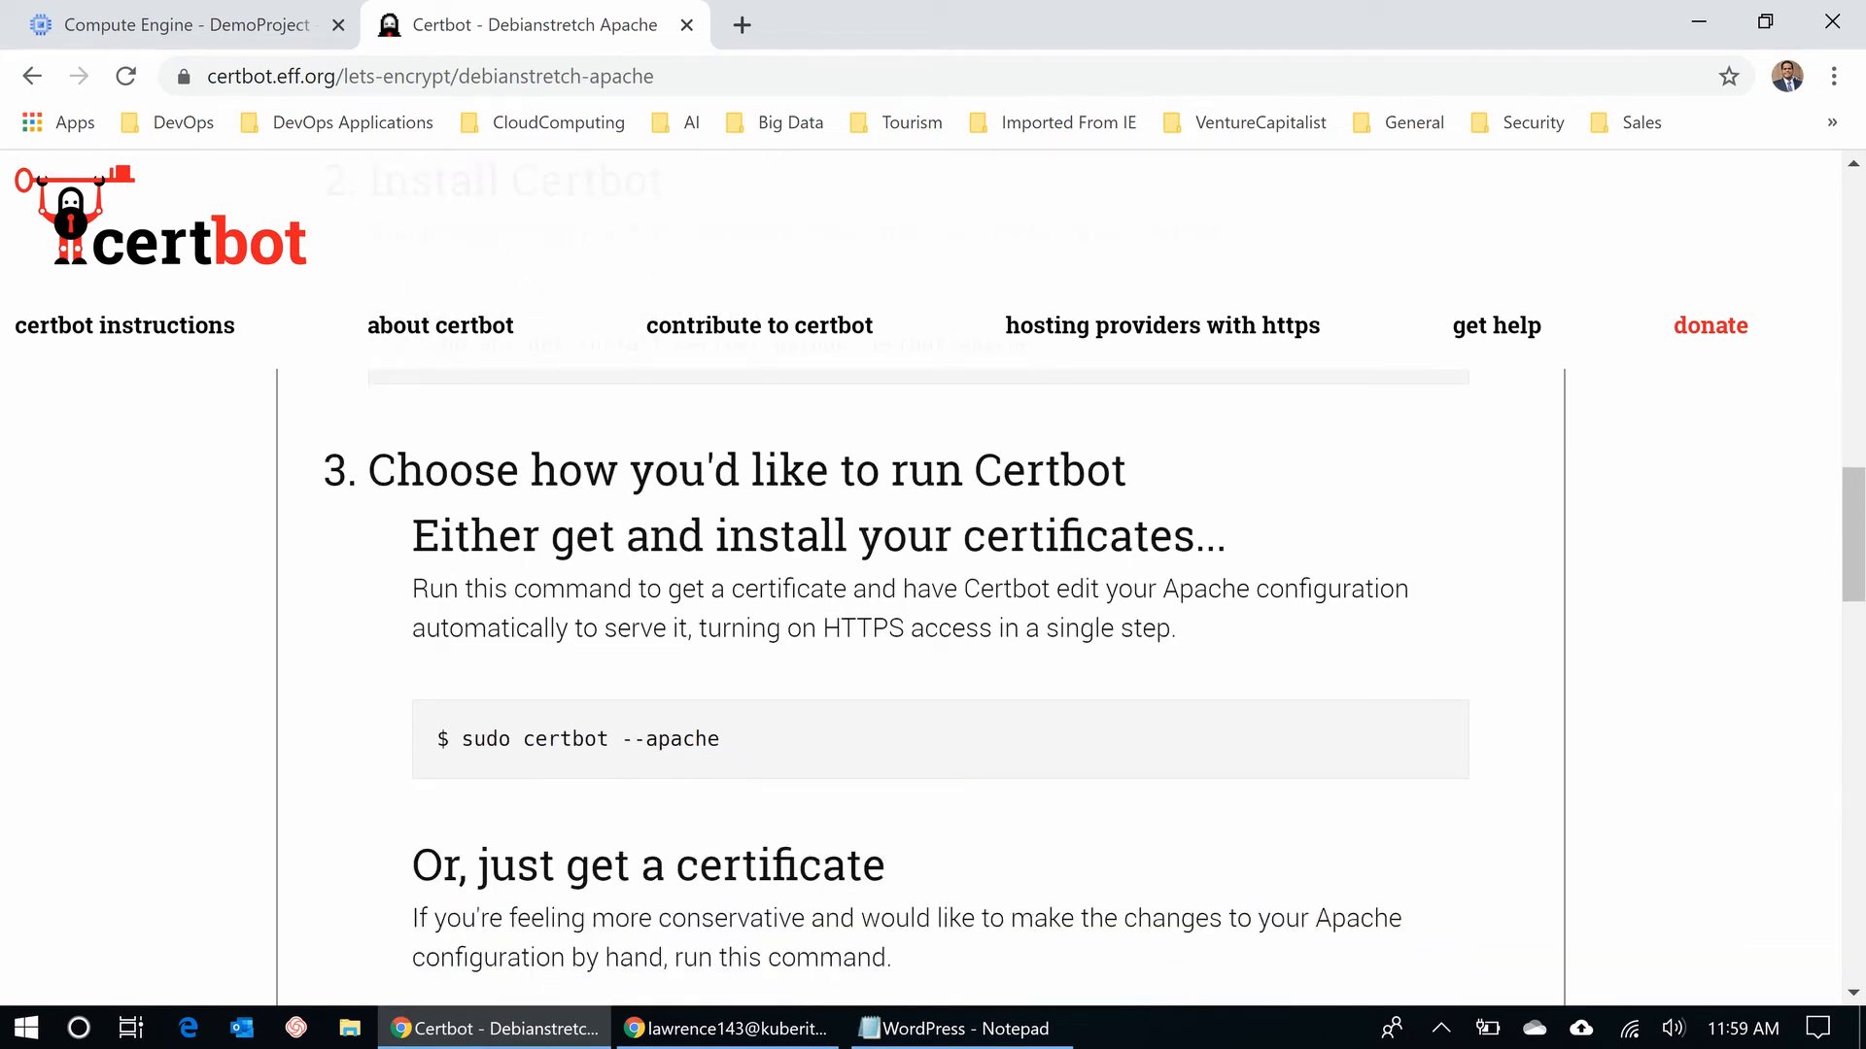
left_click_drag(720, 739, 460, 739)
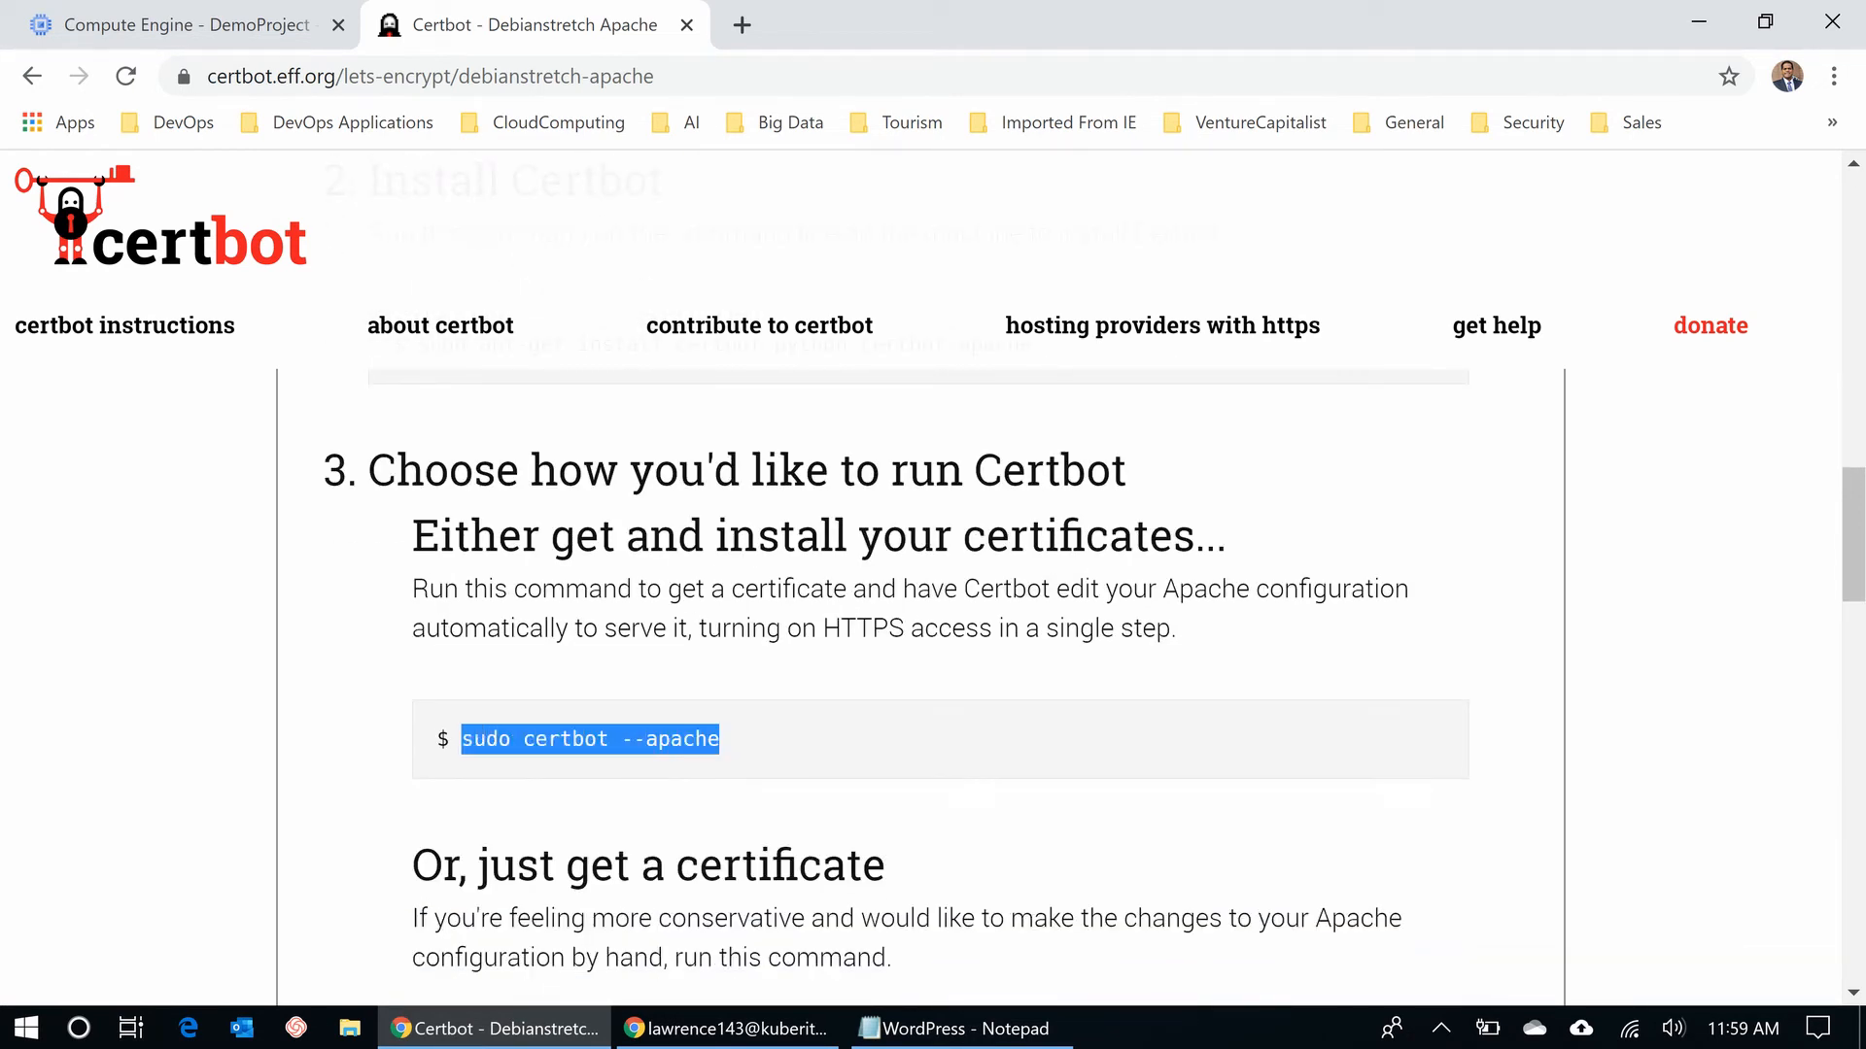
right_click(479, 739)
left_click(524, 762)
left_click(524, 762)
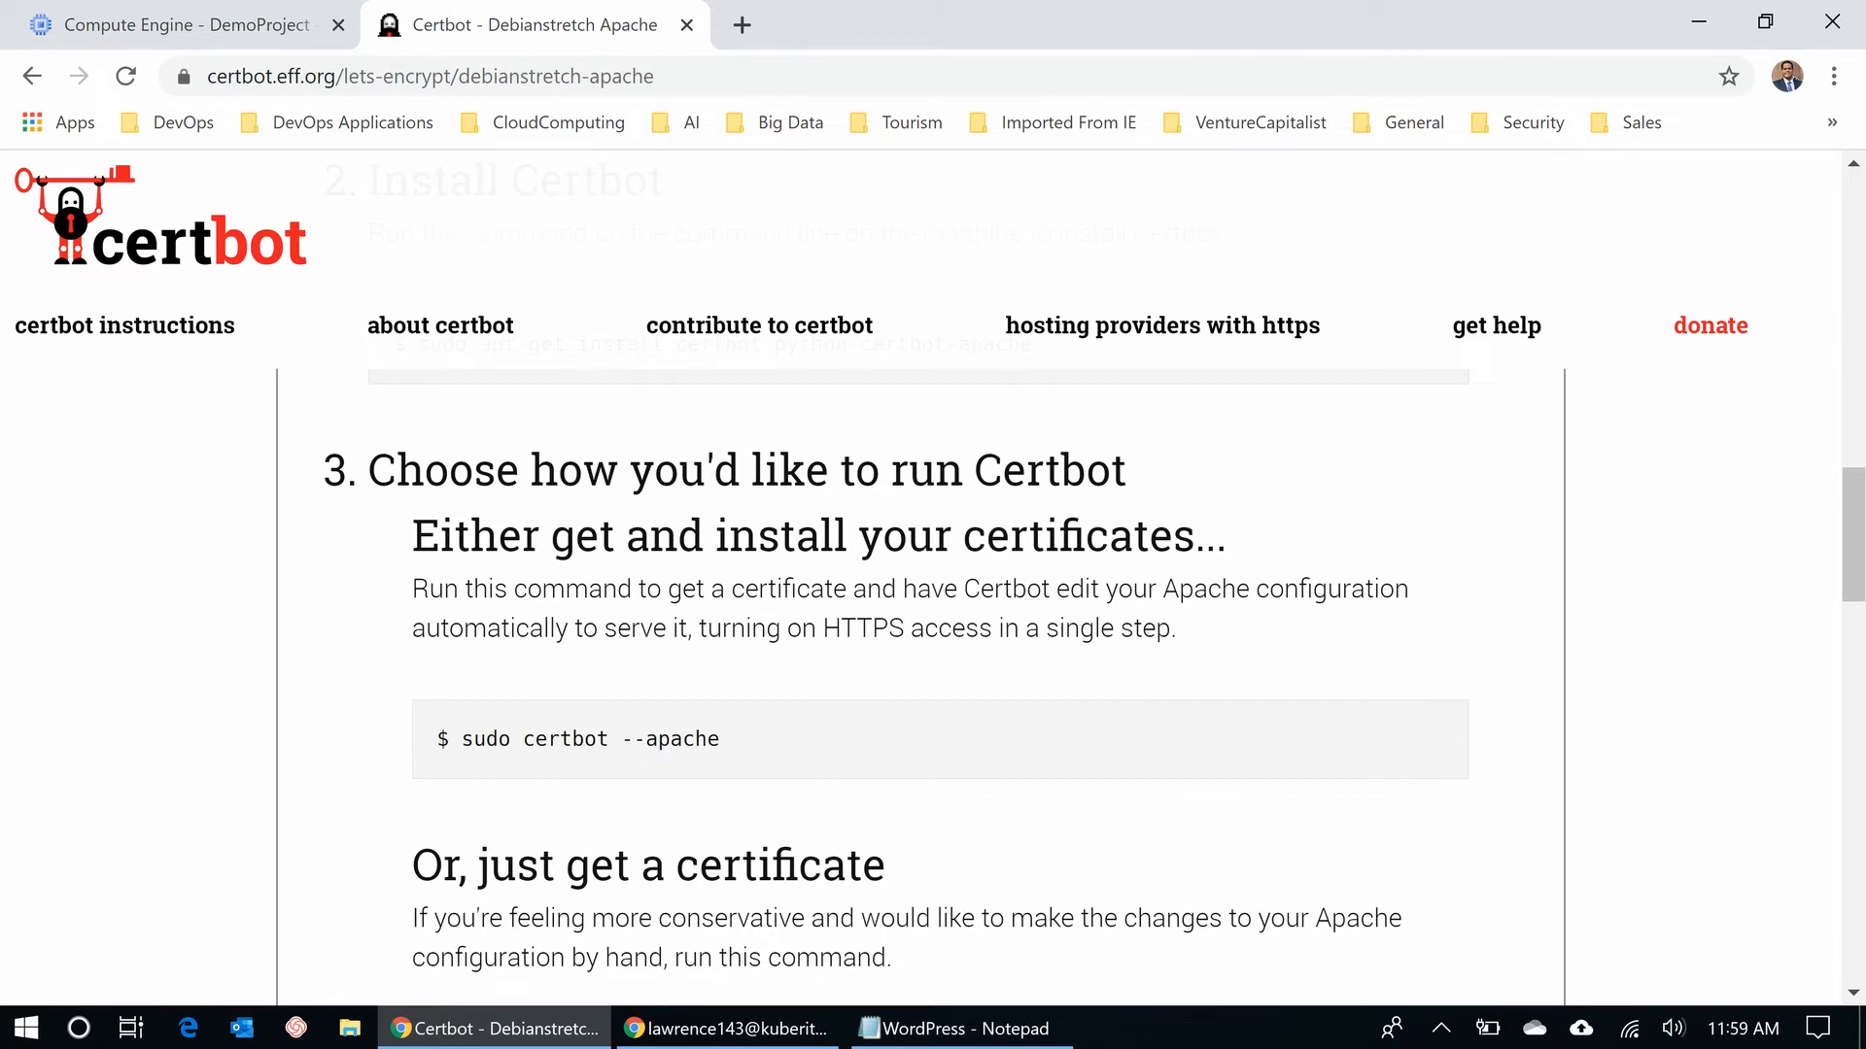
left_click(727, 1029)
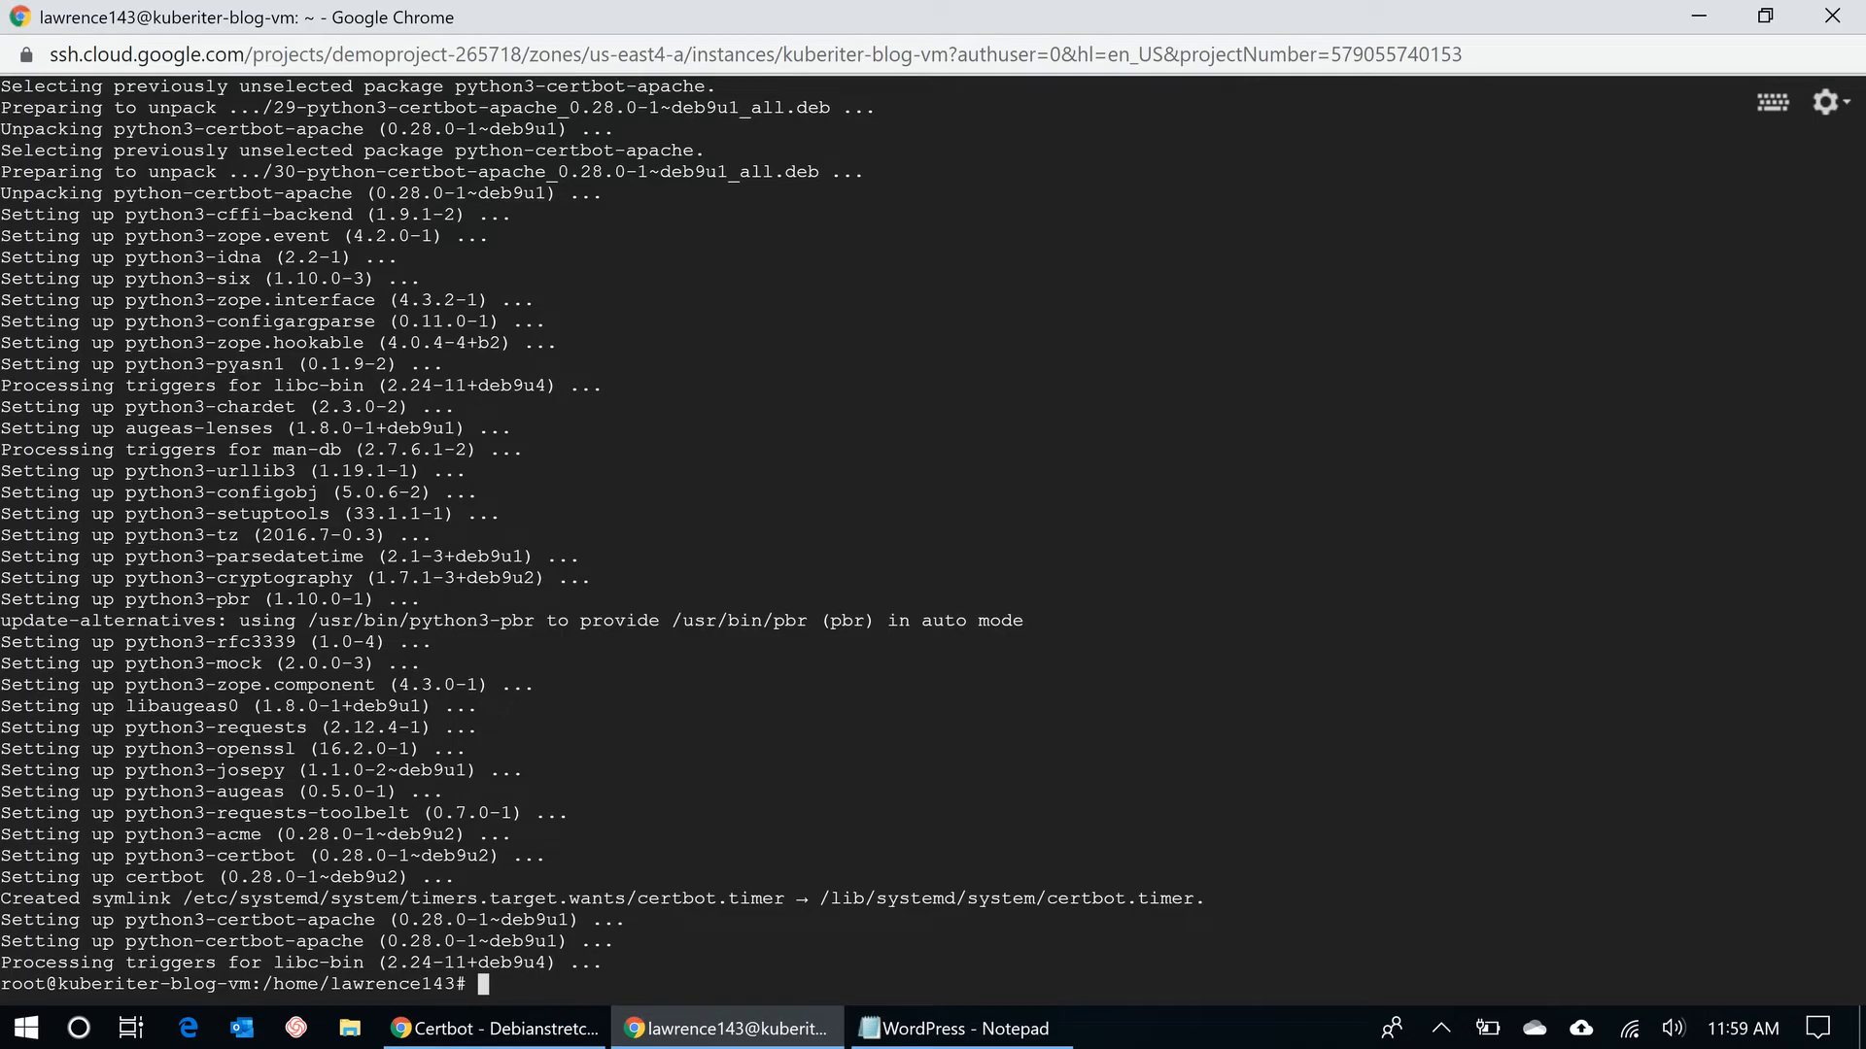
- Run sudo certbot --apache, give the contact e-mail, accept the terms and decline EFF sharing
key("ctrl+v")
key("Return")
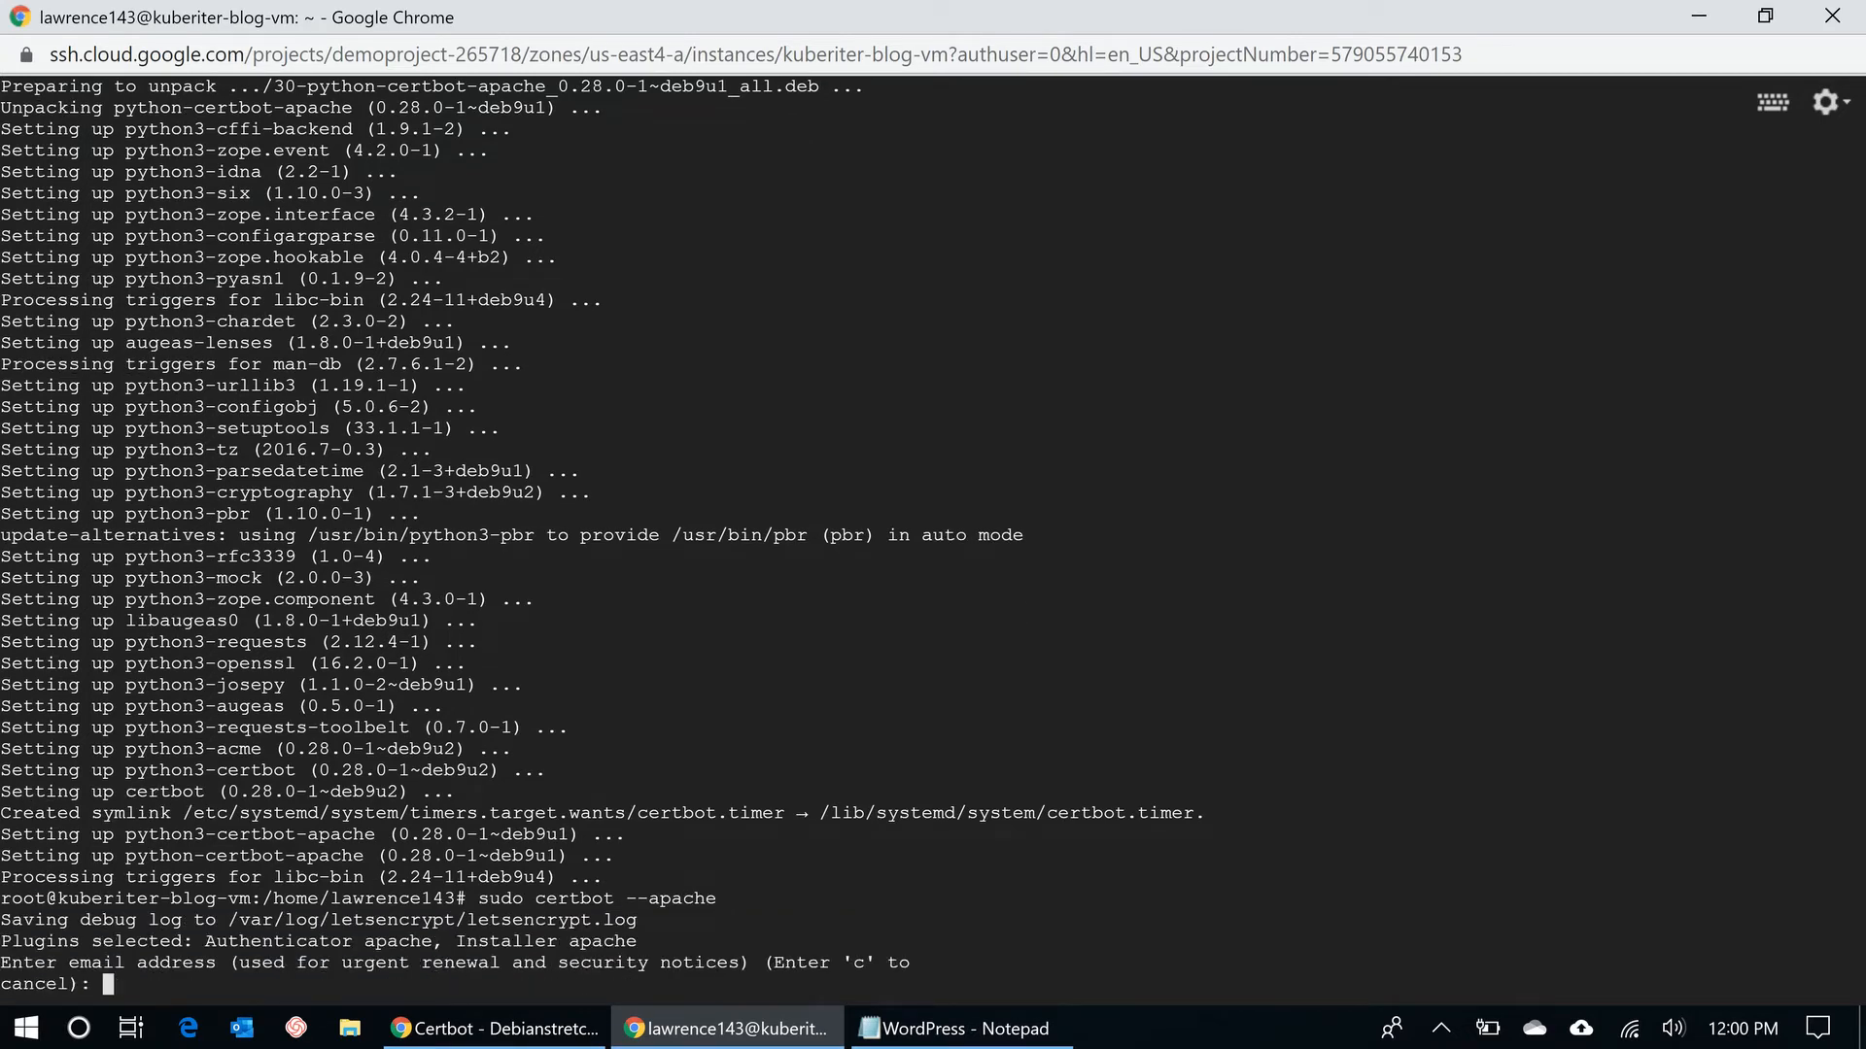
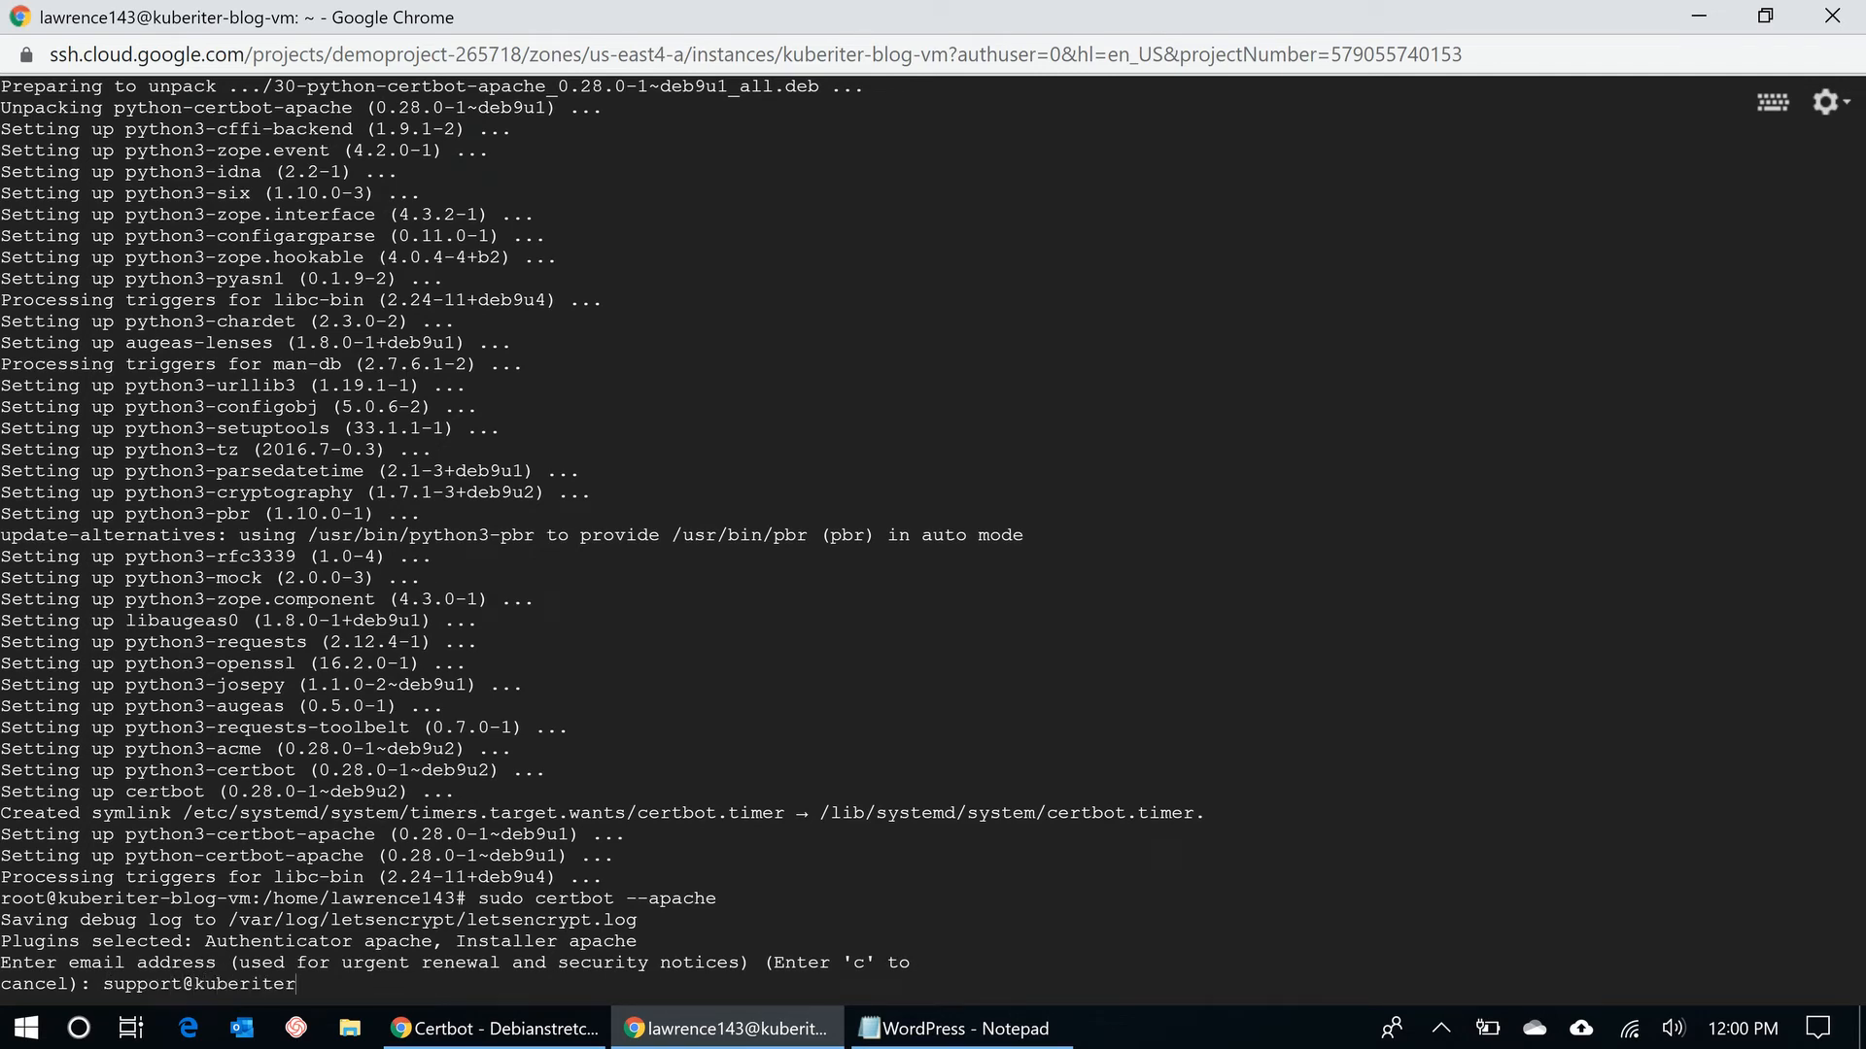
key("Return")
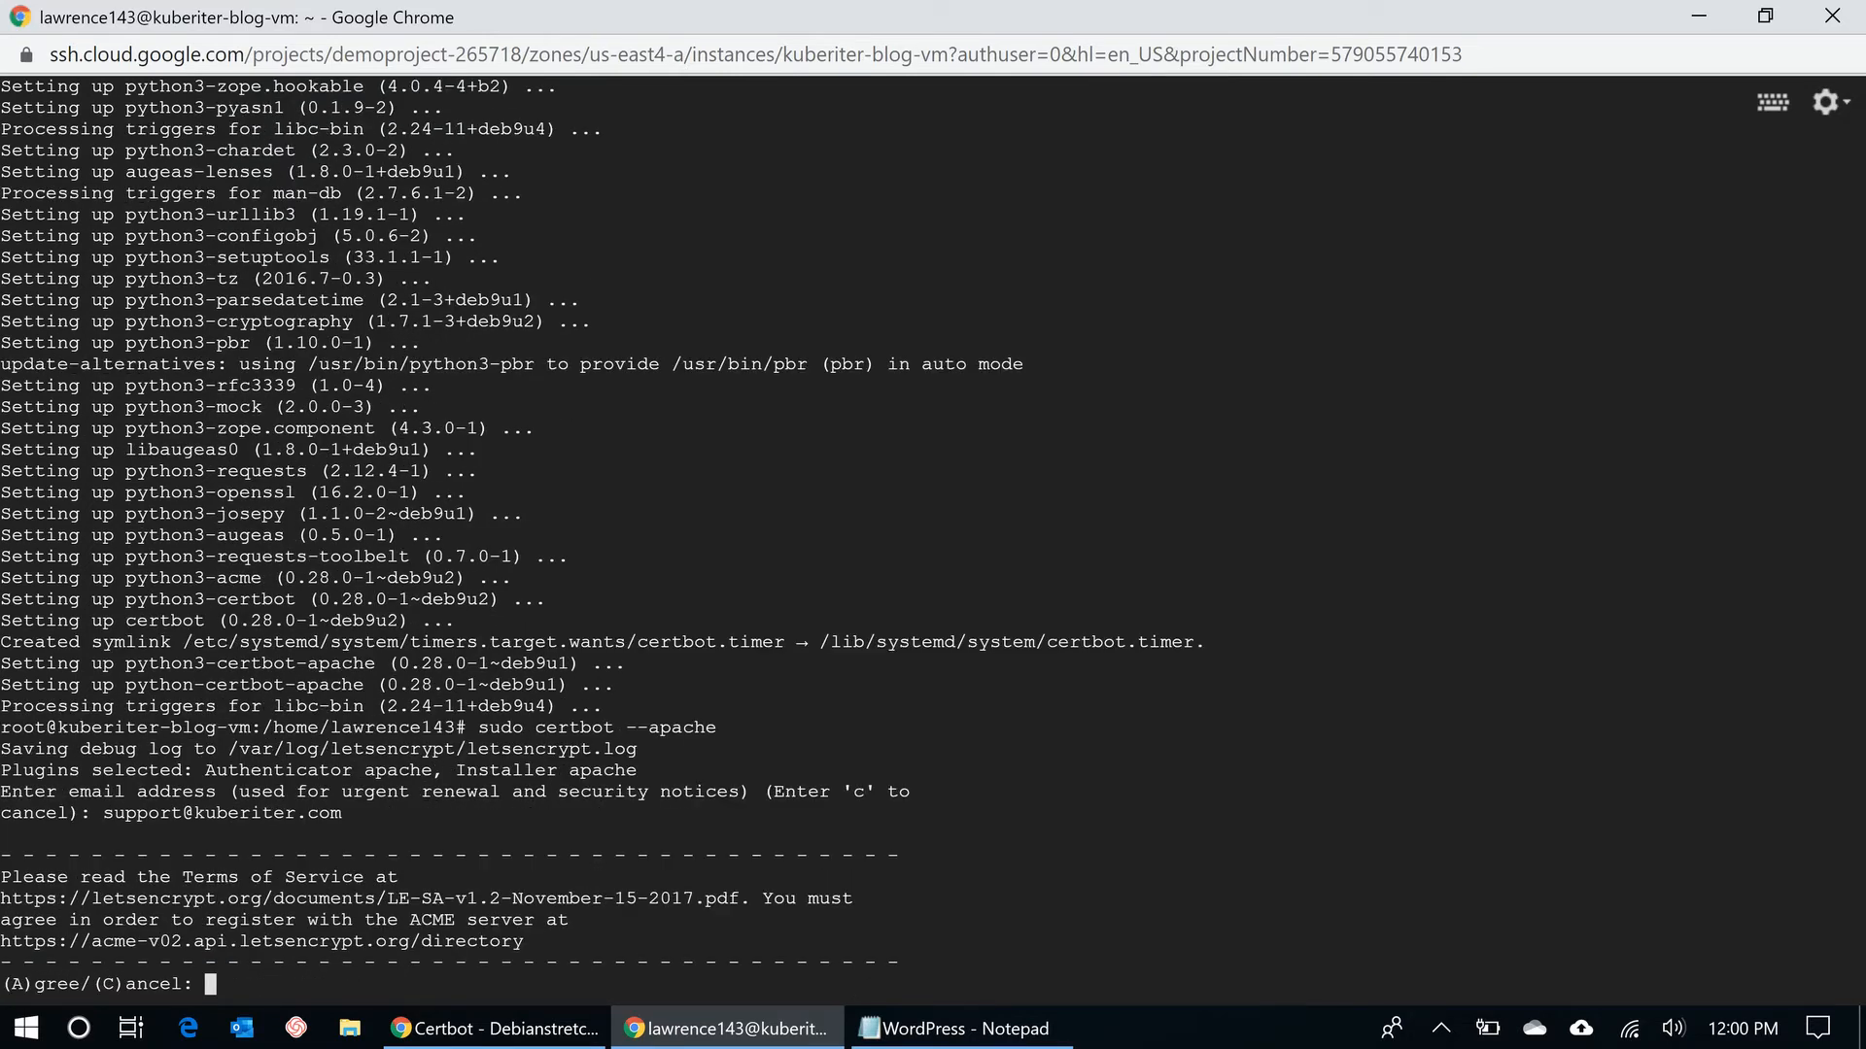
type("a")
key("Return")
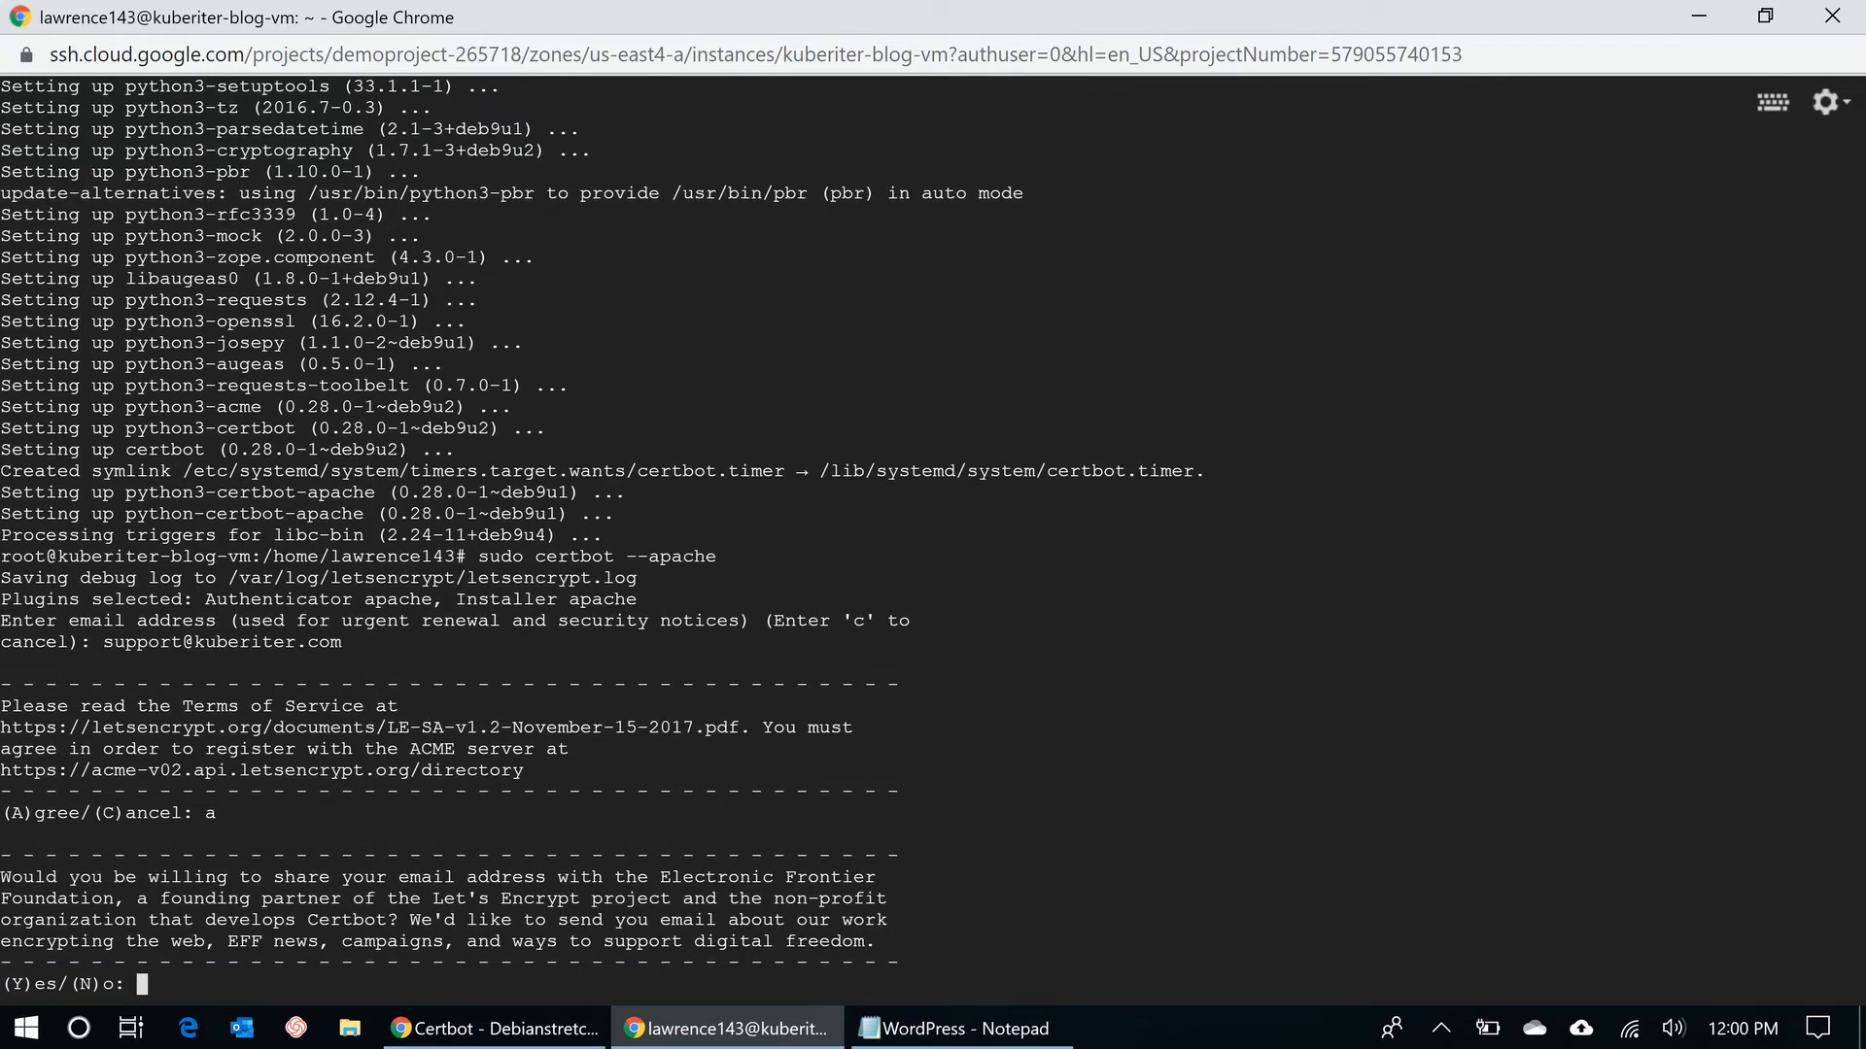
type("n")
key("Return")
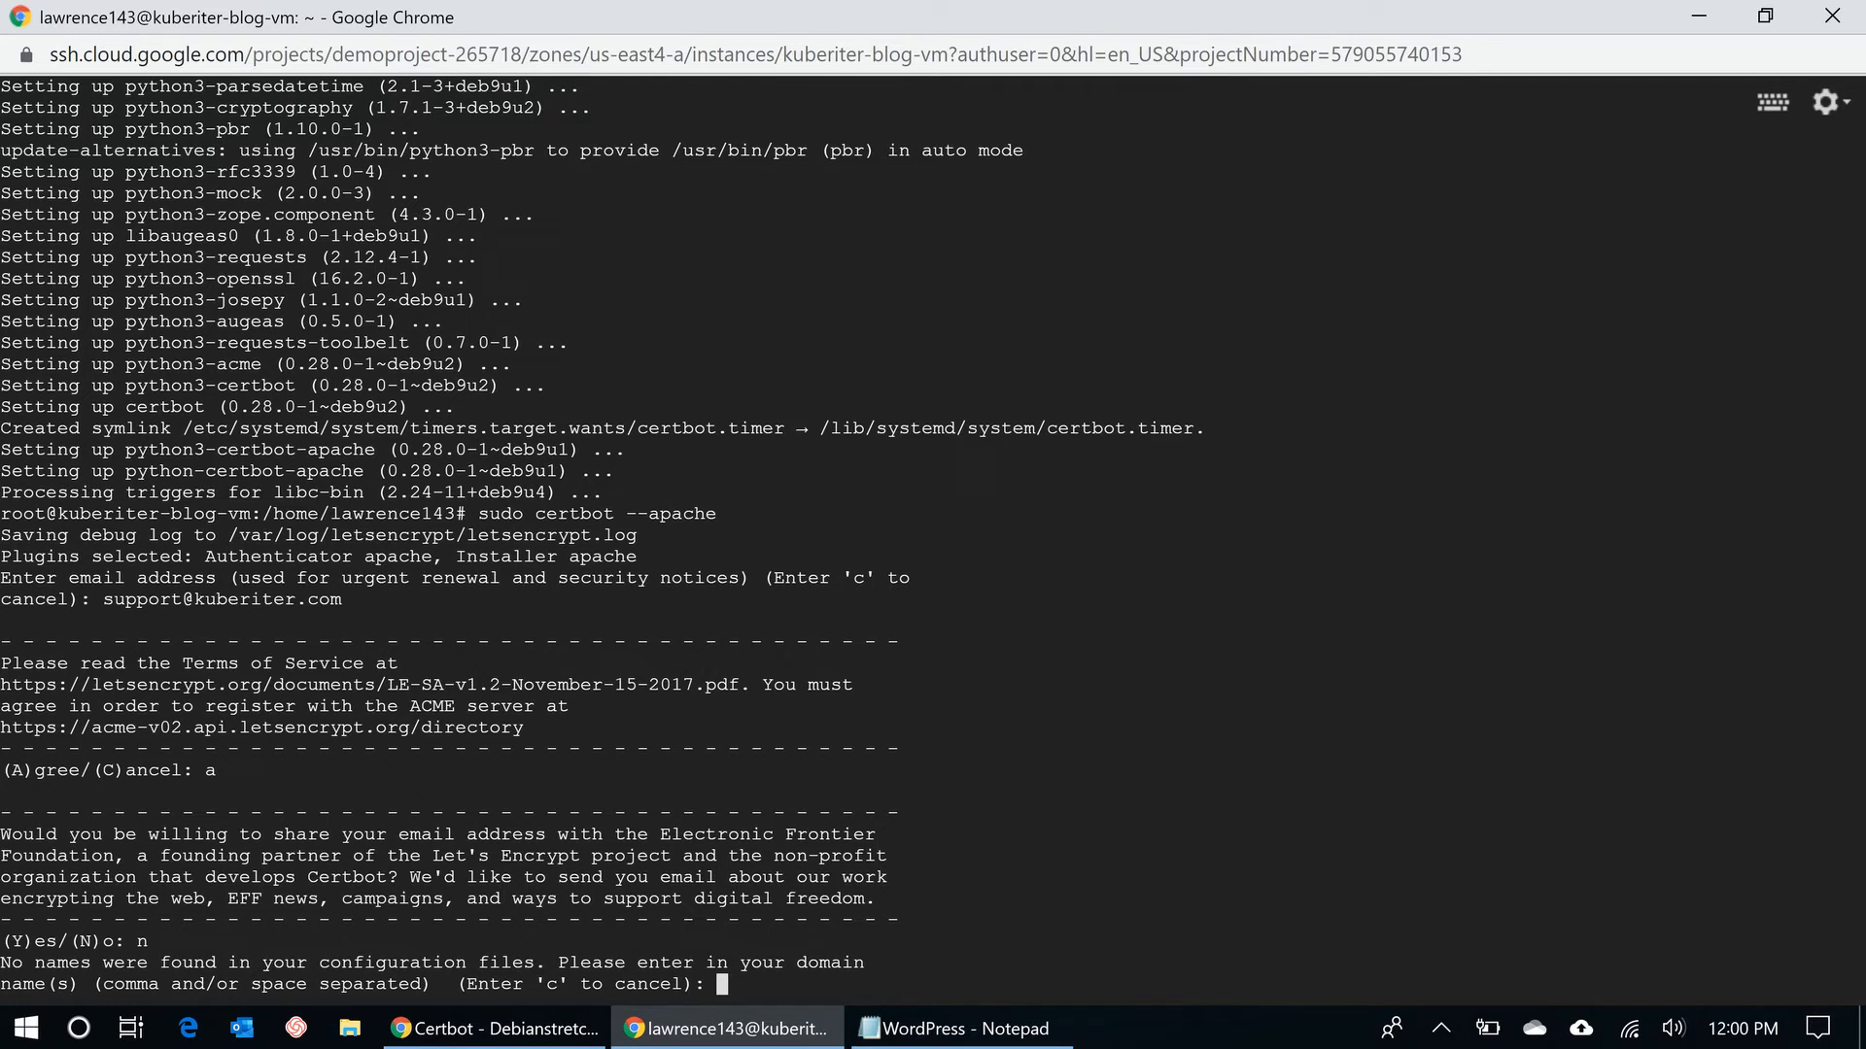
- Request the certificate for demoblog.kuberiter.com and choose option 2 to redirect HTTP to HTTPS
type("demoblog.kuberiter.co")
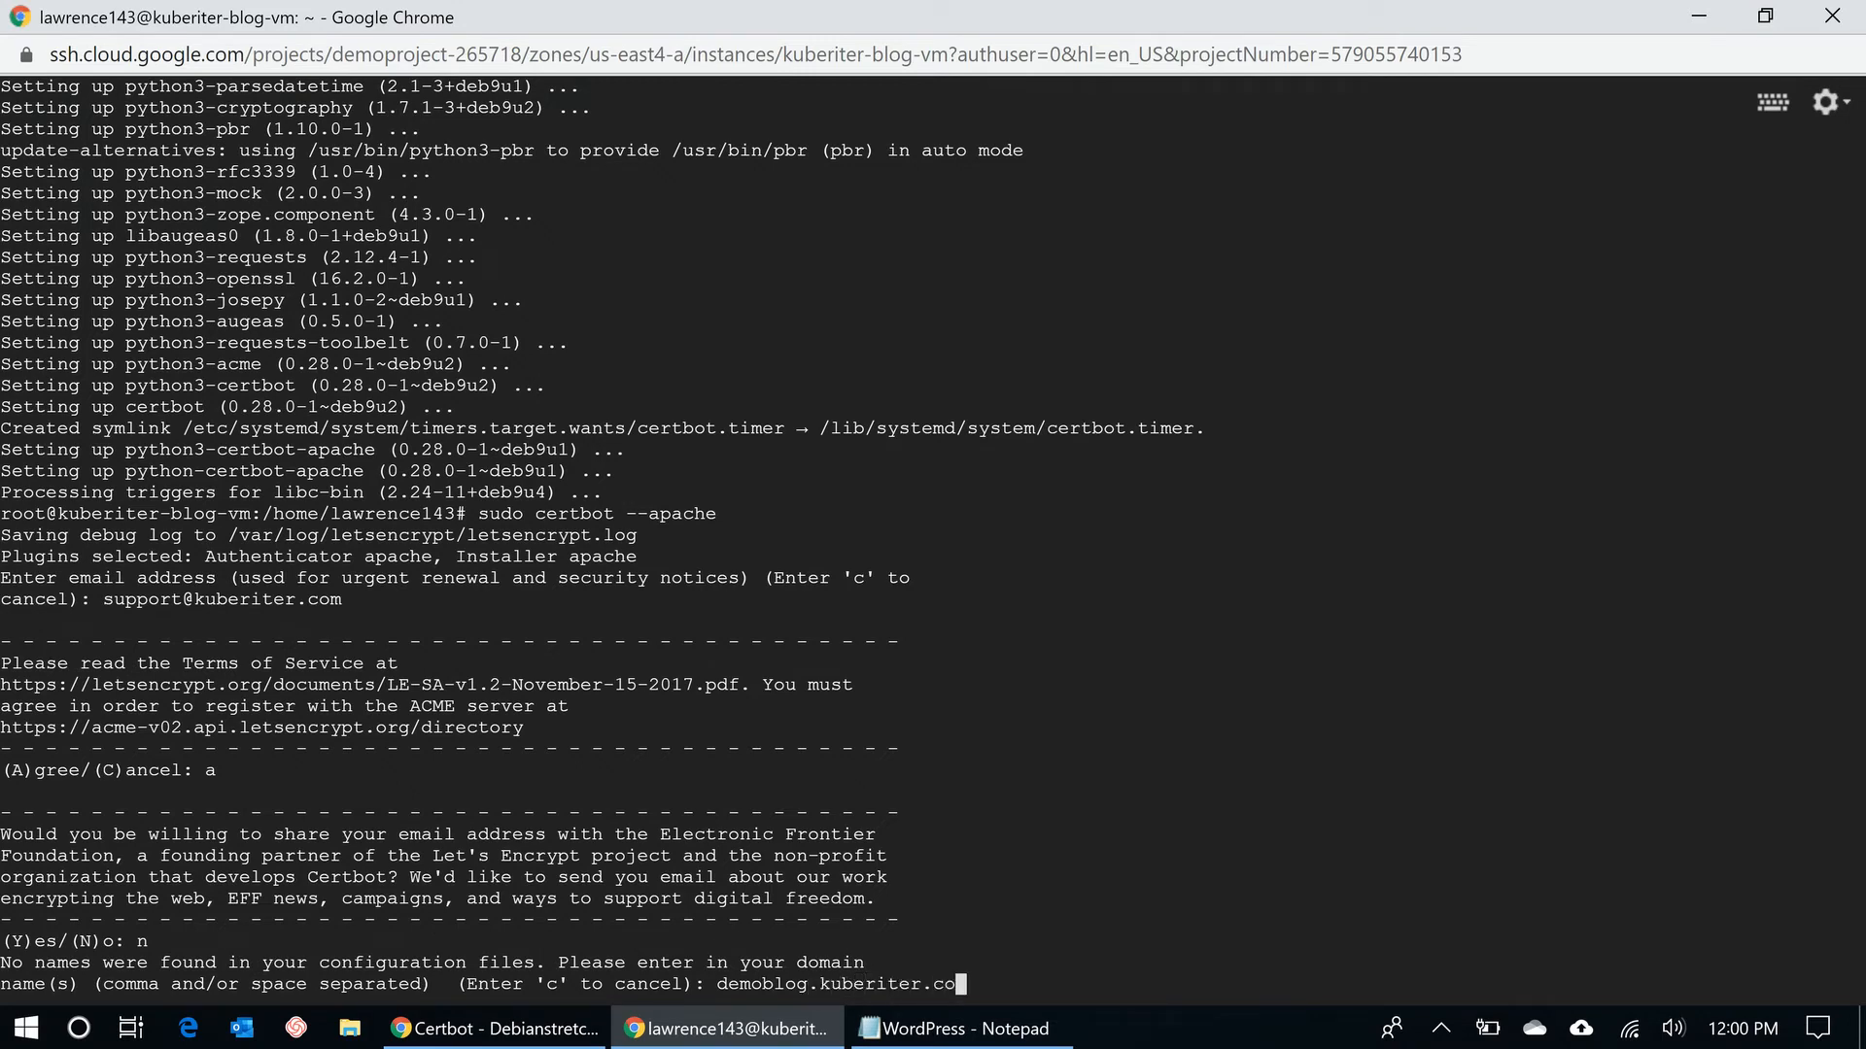
type("m")
key("Return")
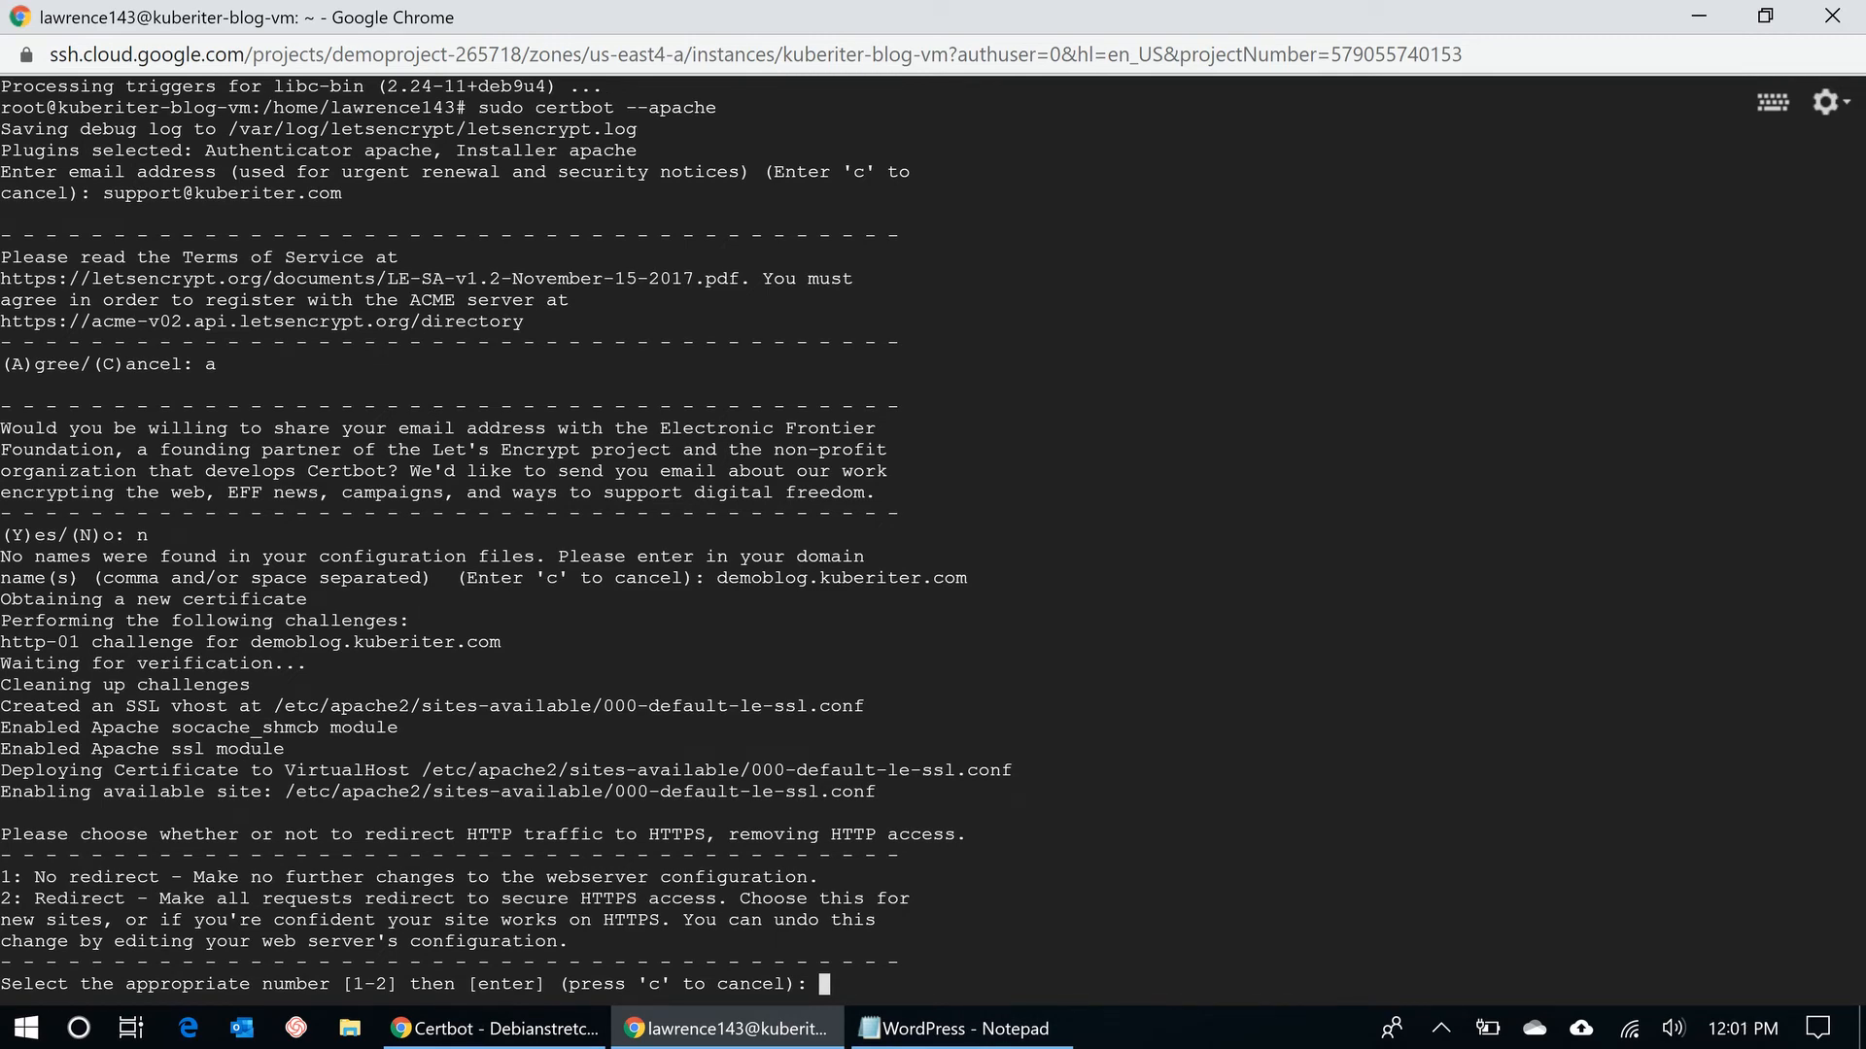
type("2")
key("Return")
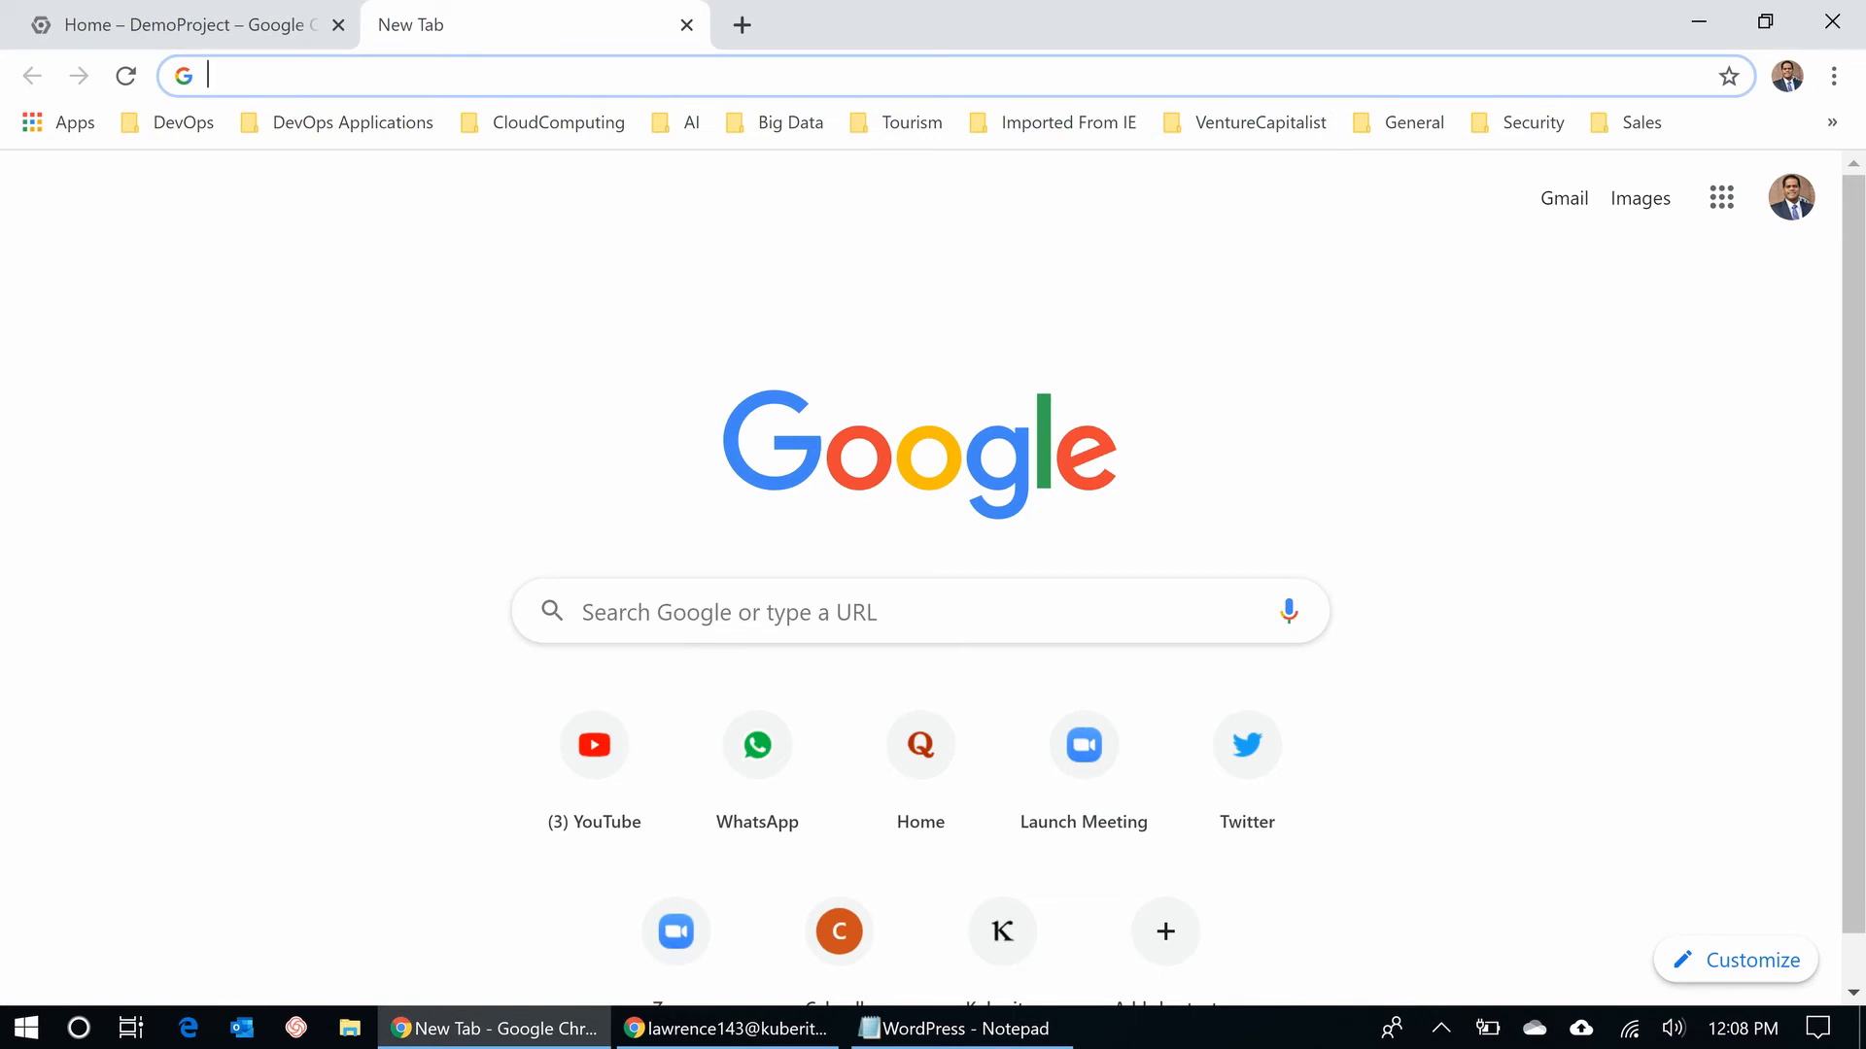
- Open the site's wp-admin address and proceed past the certificate warning
type("https://demoblog.kuberiter.com/wp-admin")
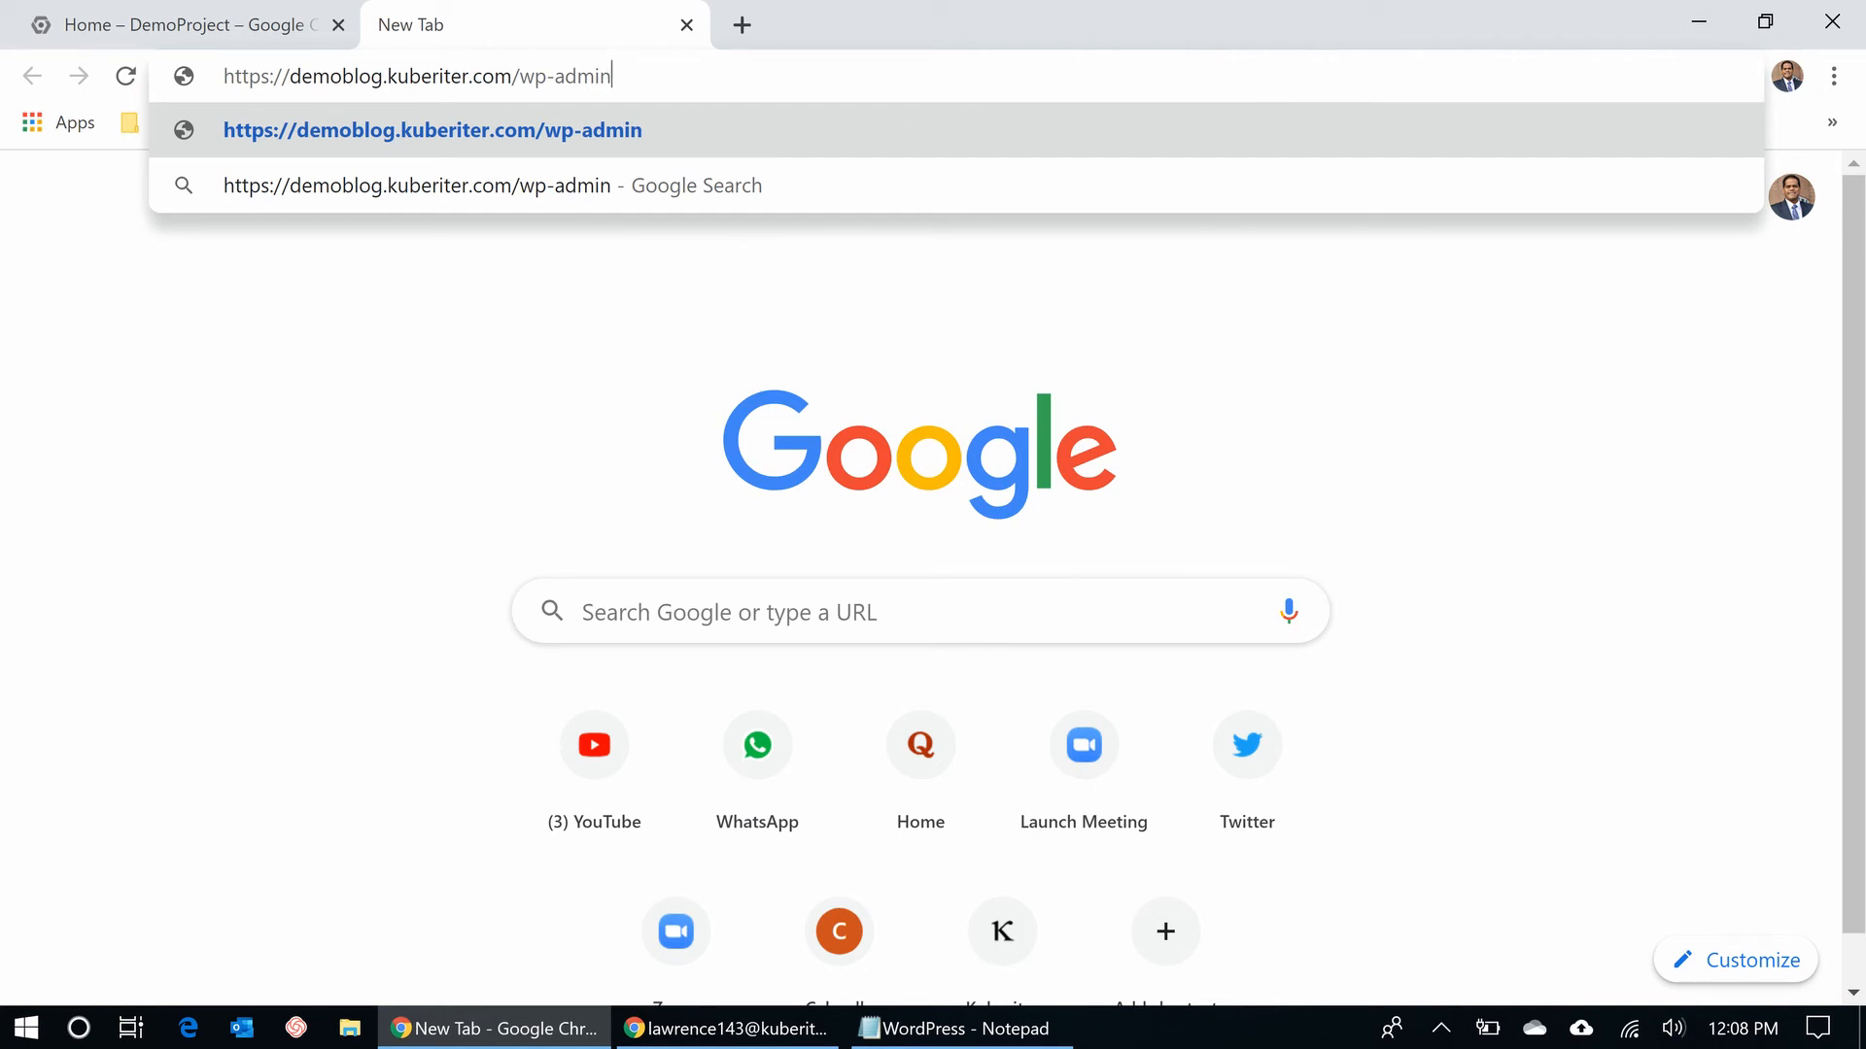
key("Return")
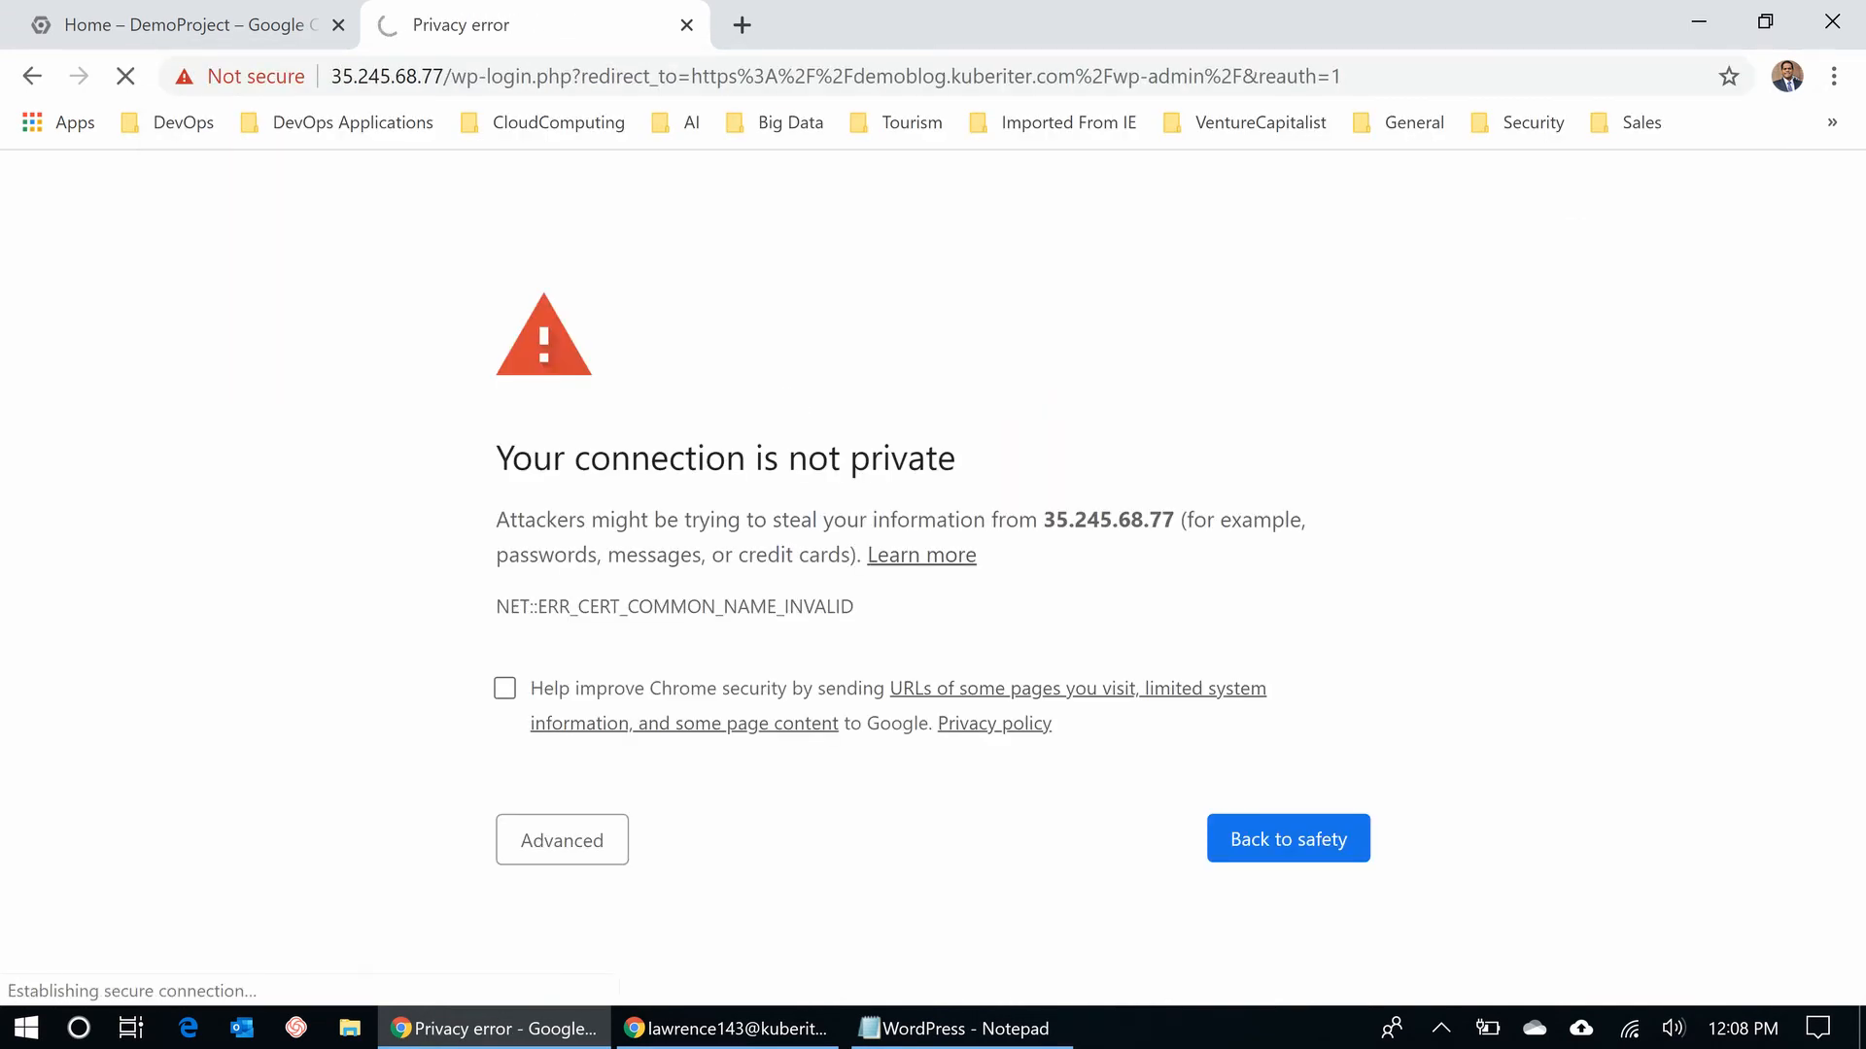
left_click(562, 841)
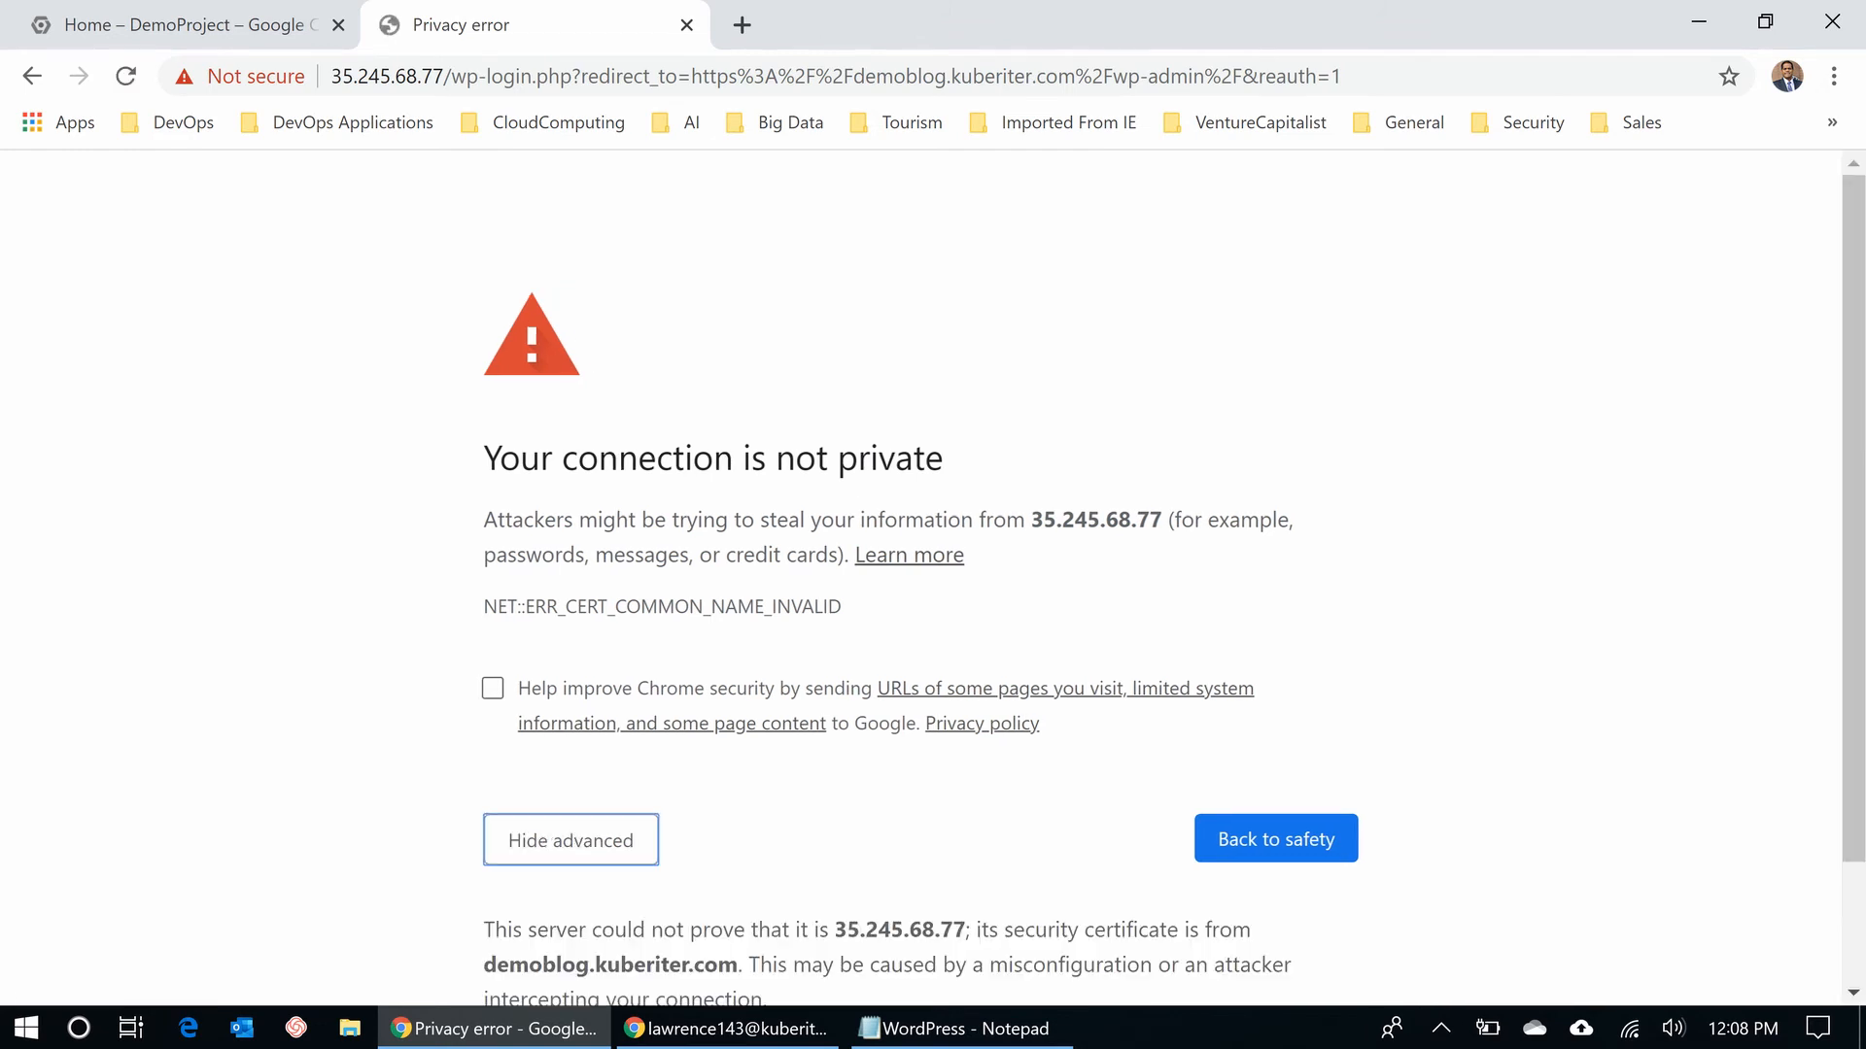
scroll(1166, 583, "down", 2)
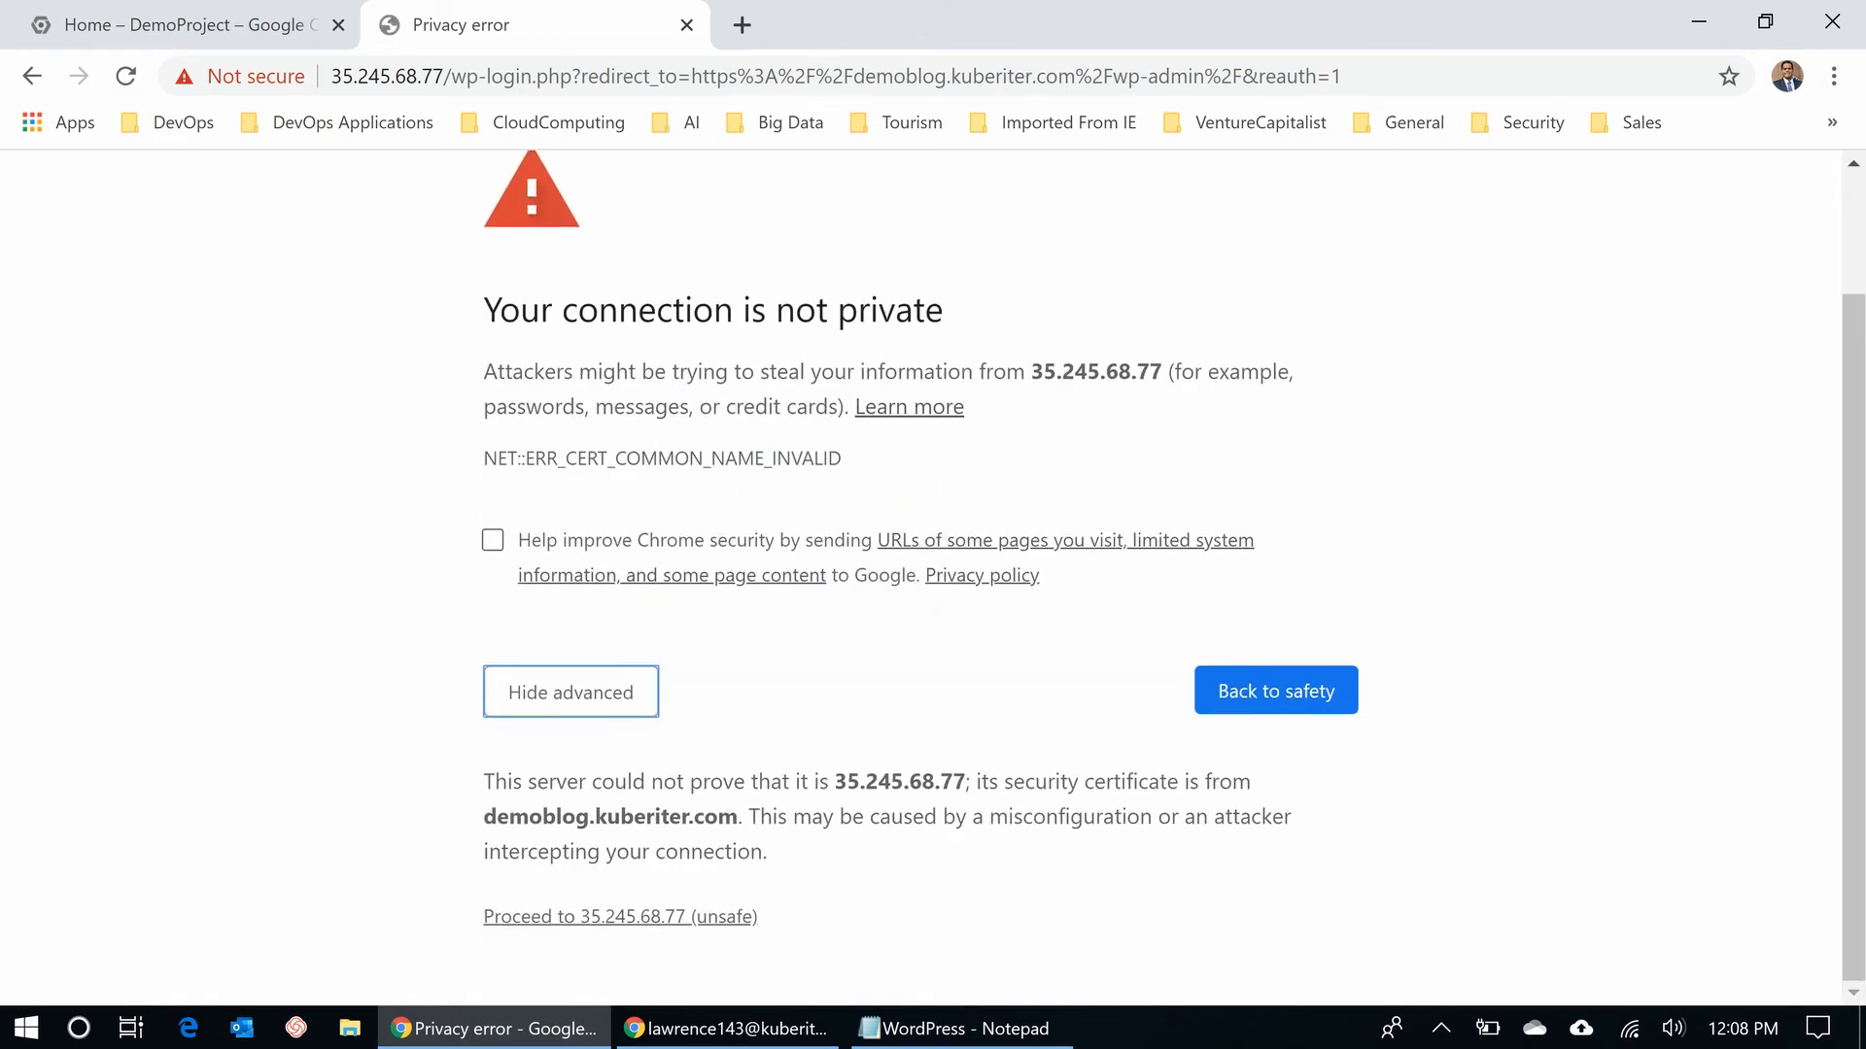
left_click(620, 916)
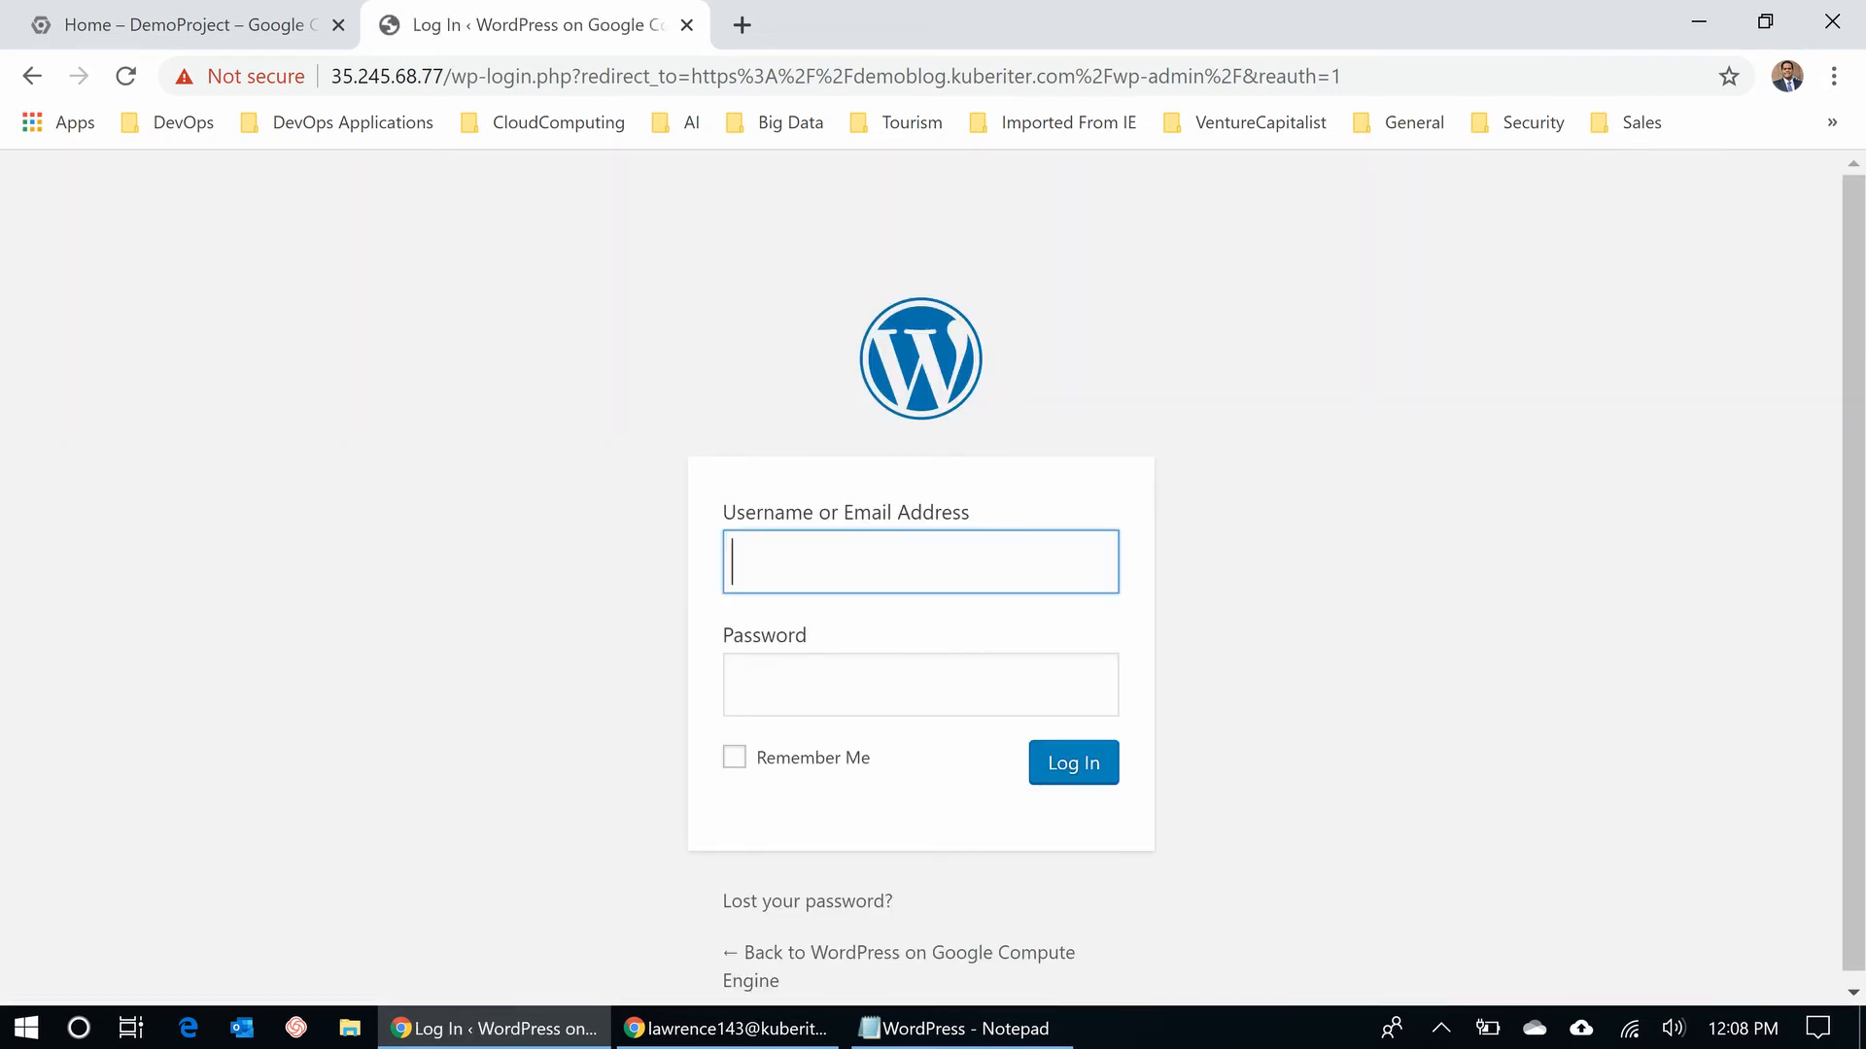
- Log in with the admin e-mail and the temporary password copied from the notes
left_click(962, 1028)
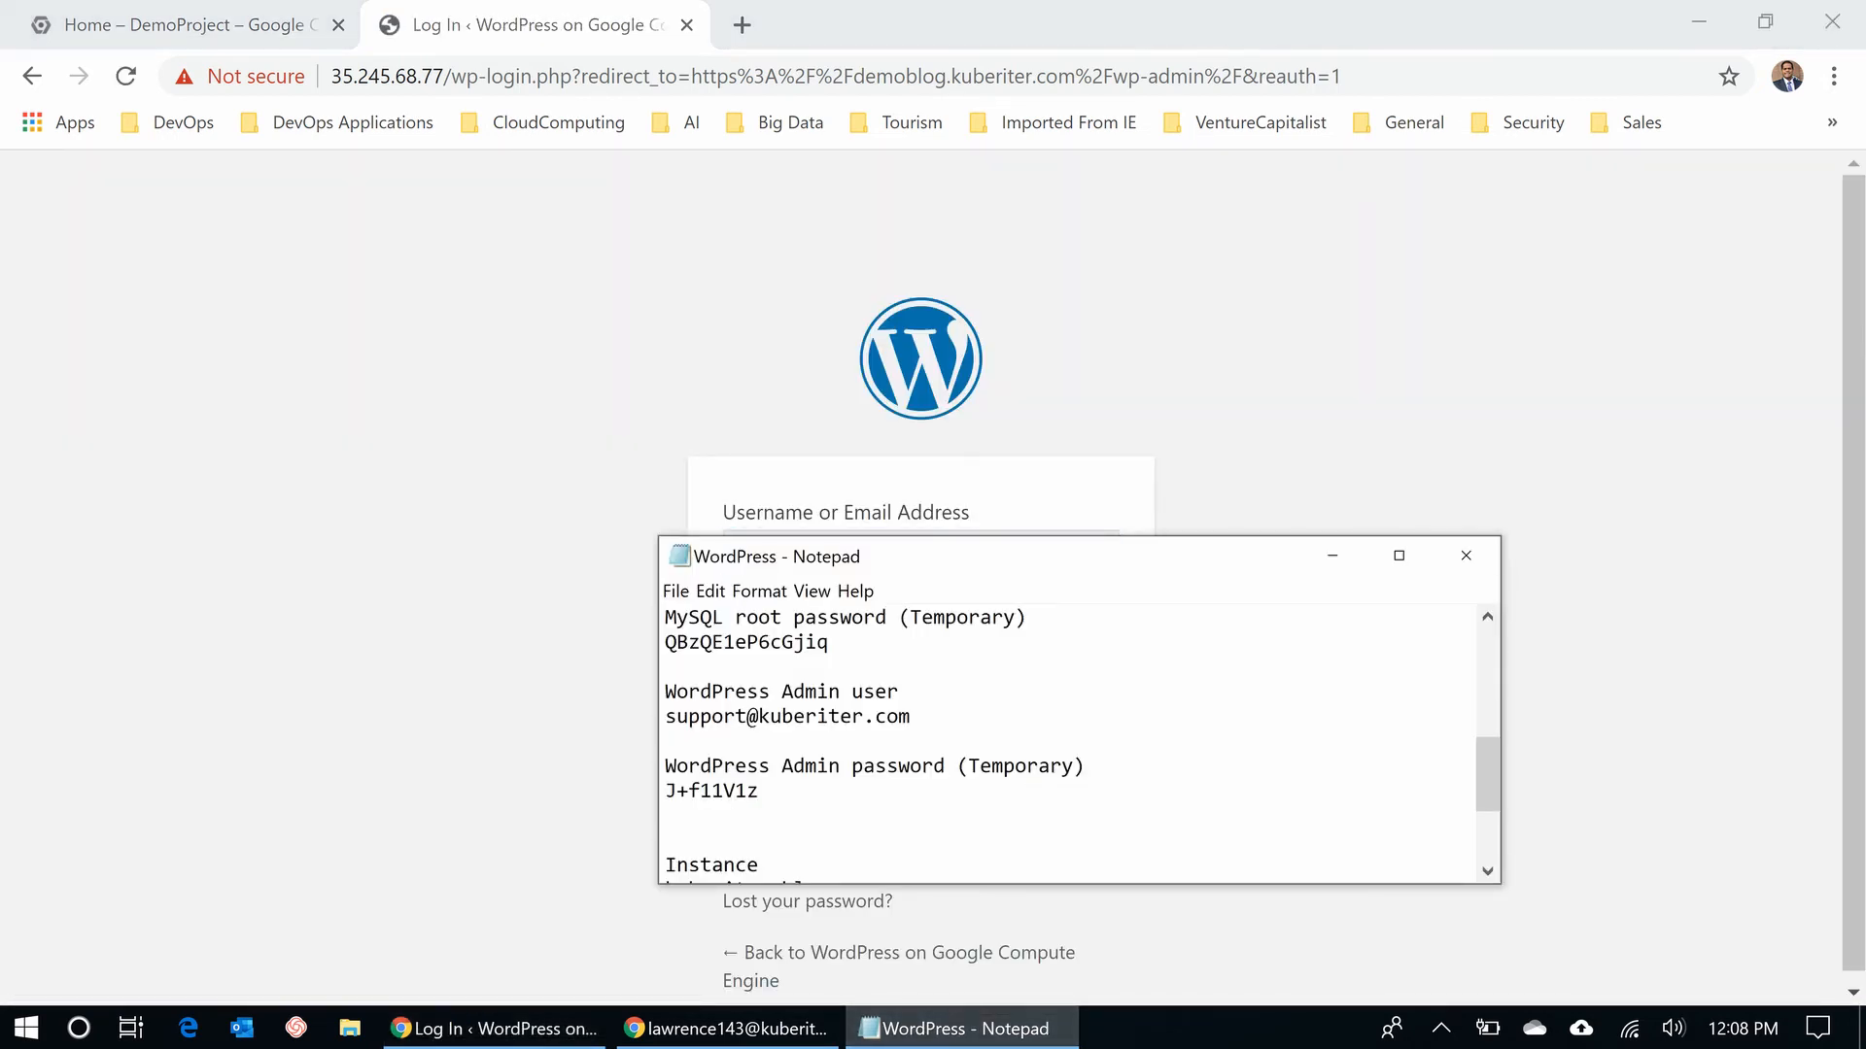
key("shift+Left")
key("shift+Left")
key("shift+Left")
key("shift+Left")
key("shift+Left")
key("shift+Left")
key("shift+Left")
key("shift+Left")
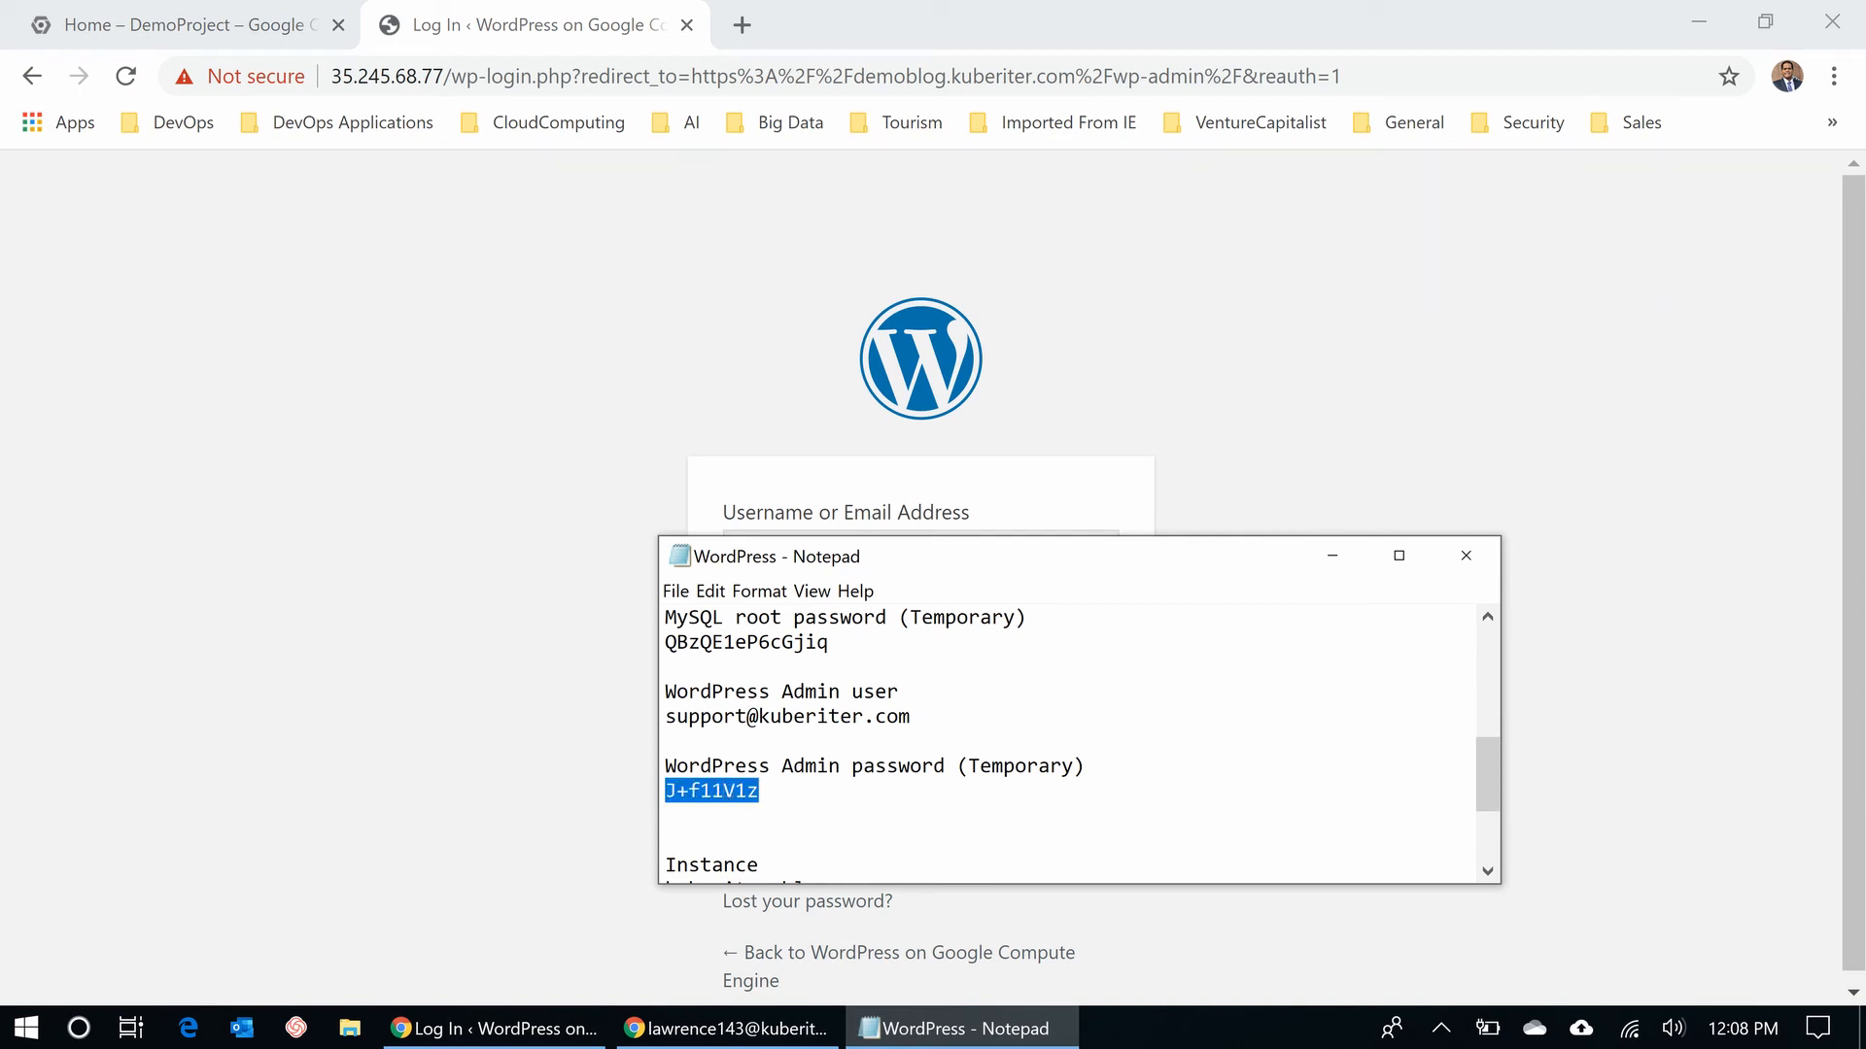
key("alt+Tab")
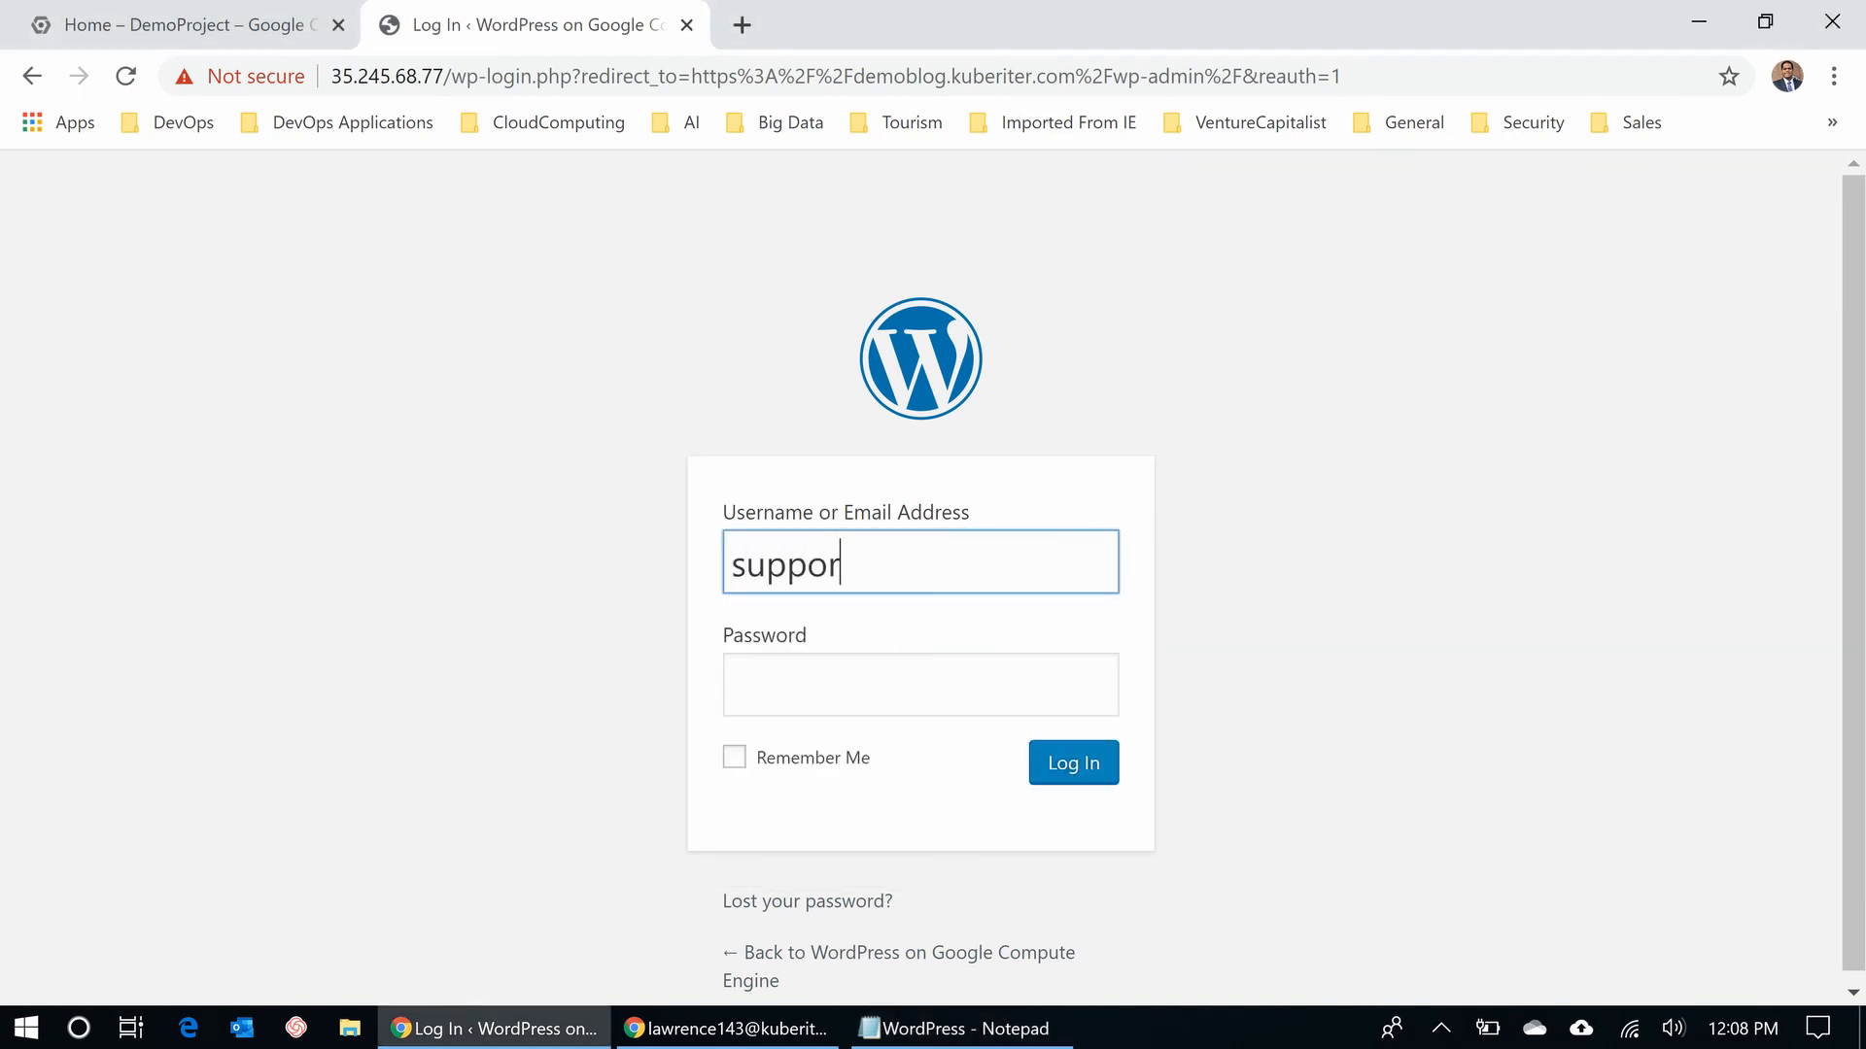
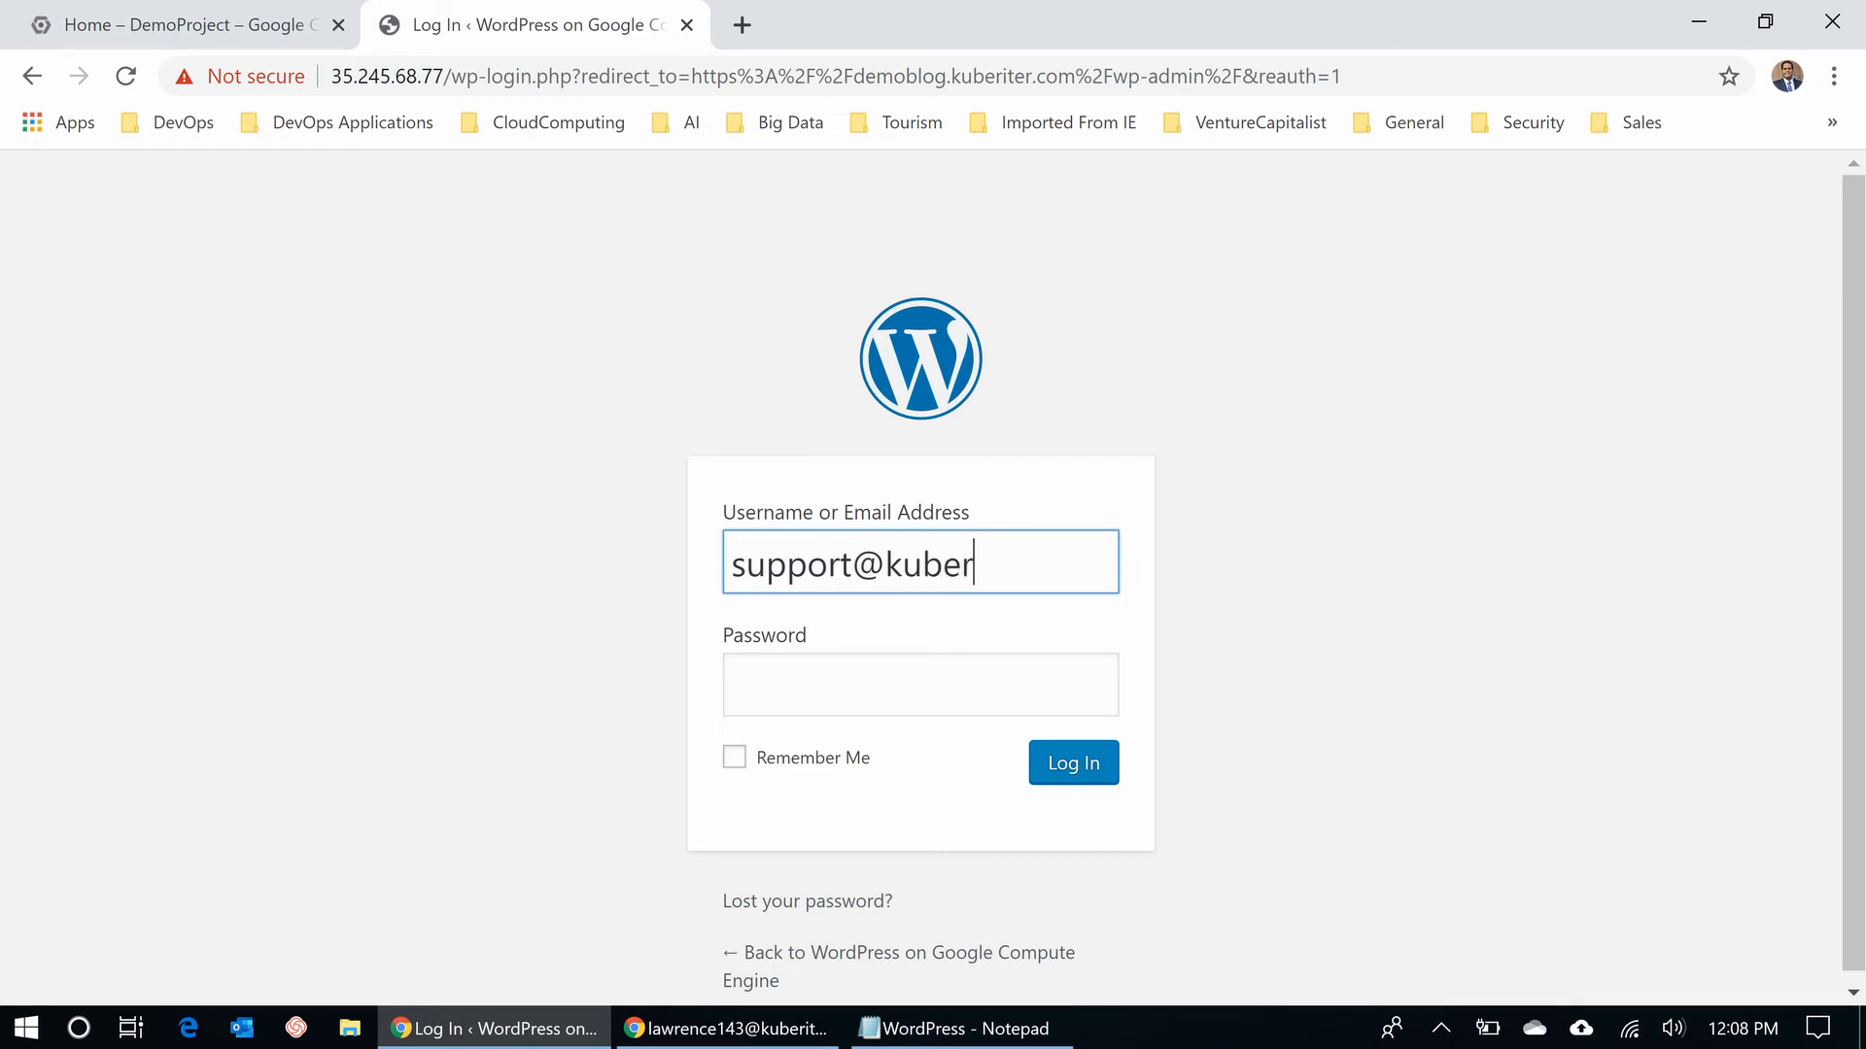
key("Tab")
key("ctrl+v")
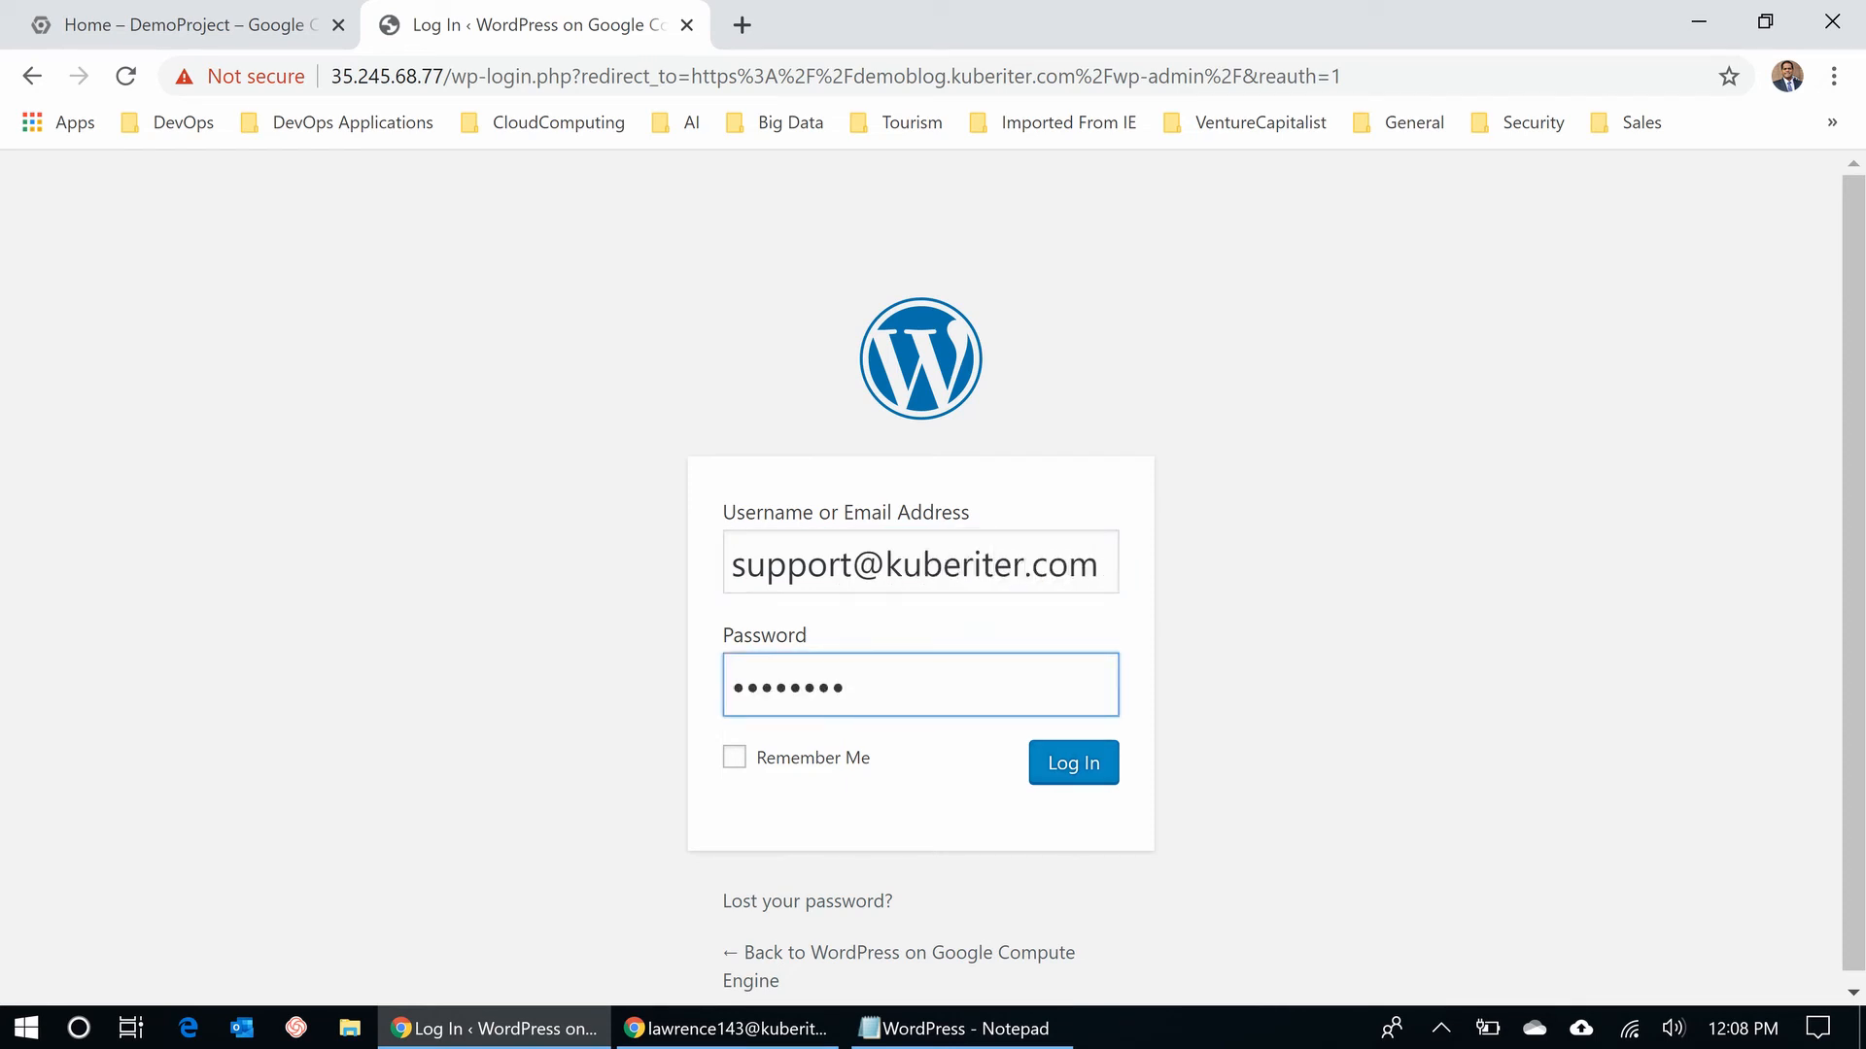
key("Tab")
key("Return")
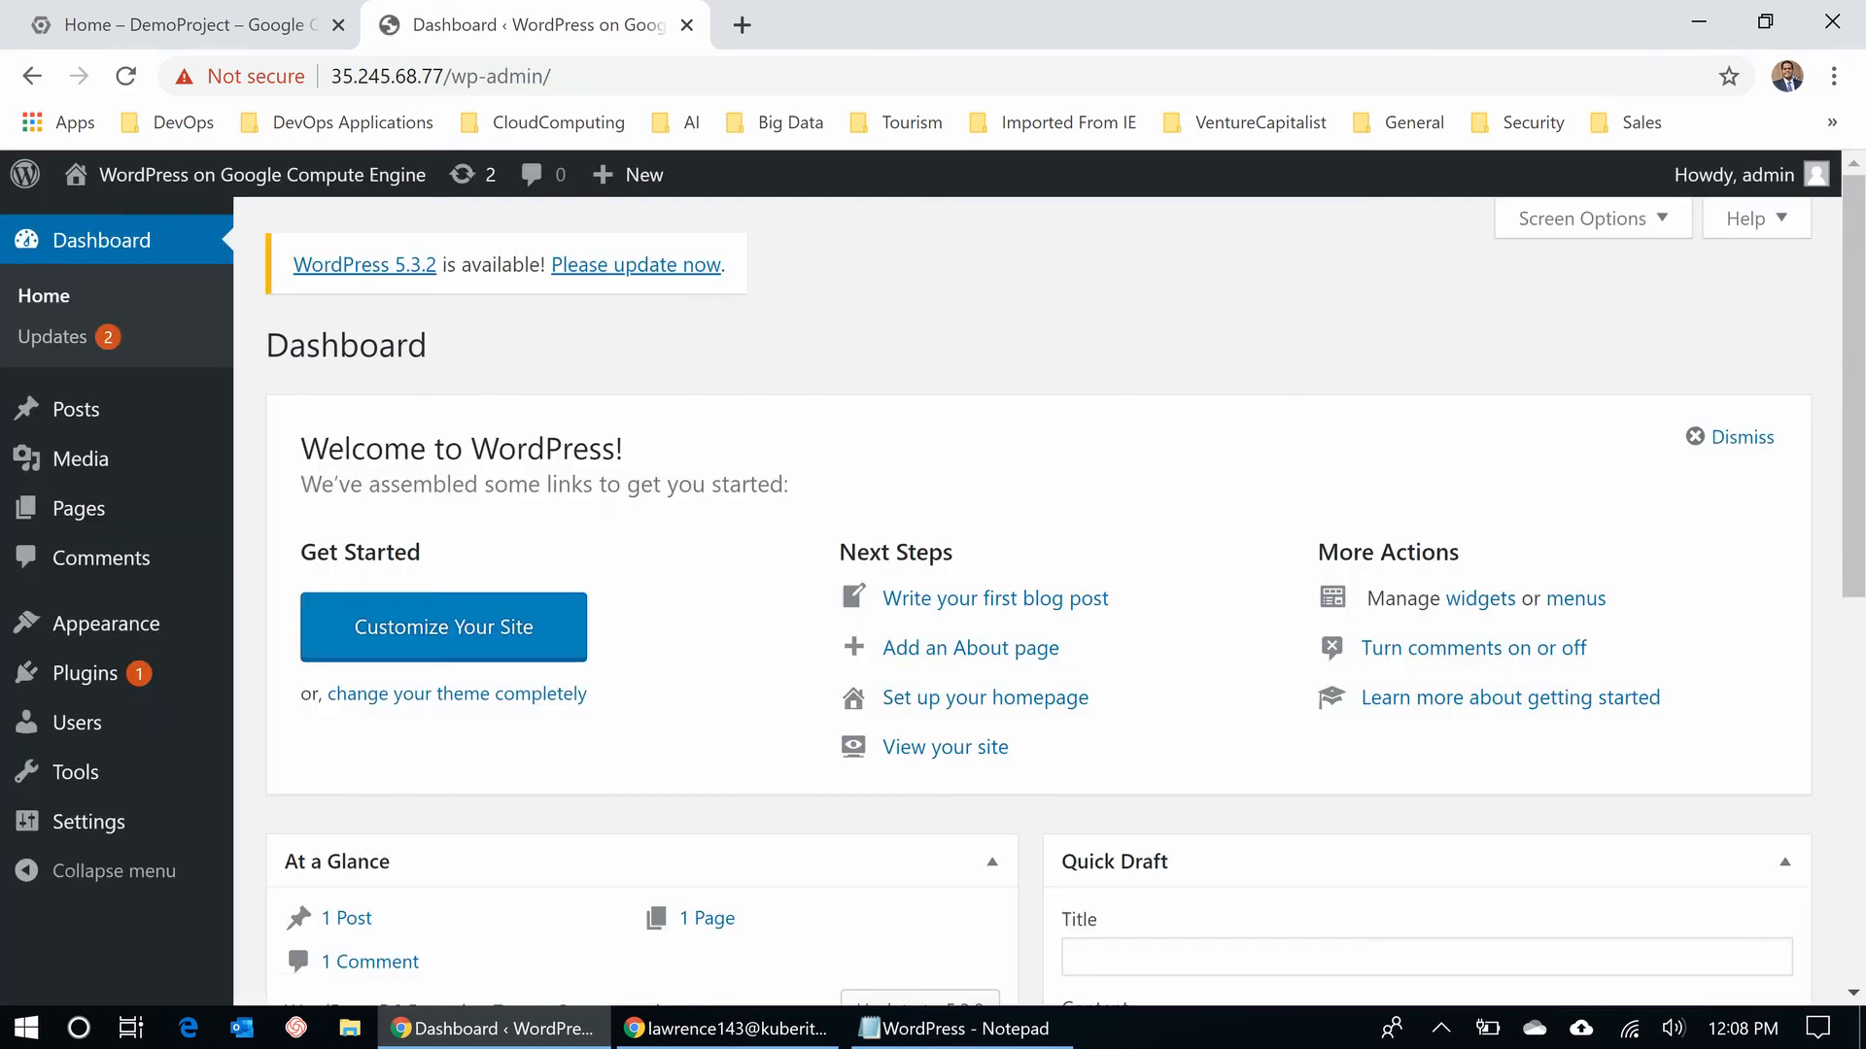
- In General Settings, set Site Title to 'Kuberiter Blog' and Tagline to 'DevOps Knowledge'
left_click(87, 822)
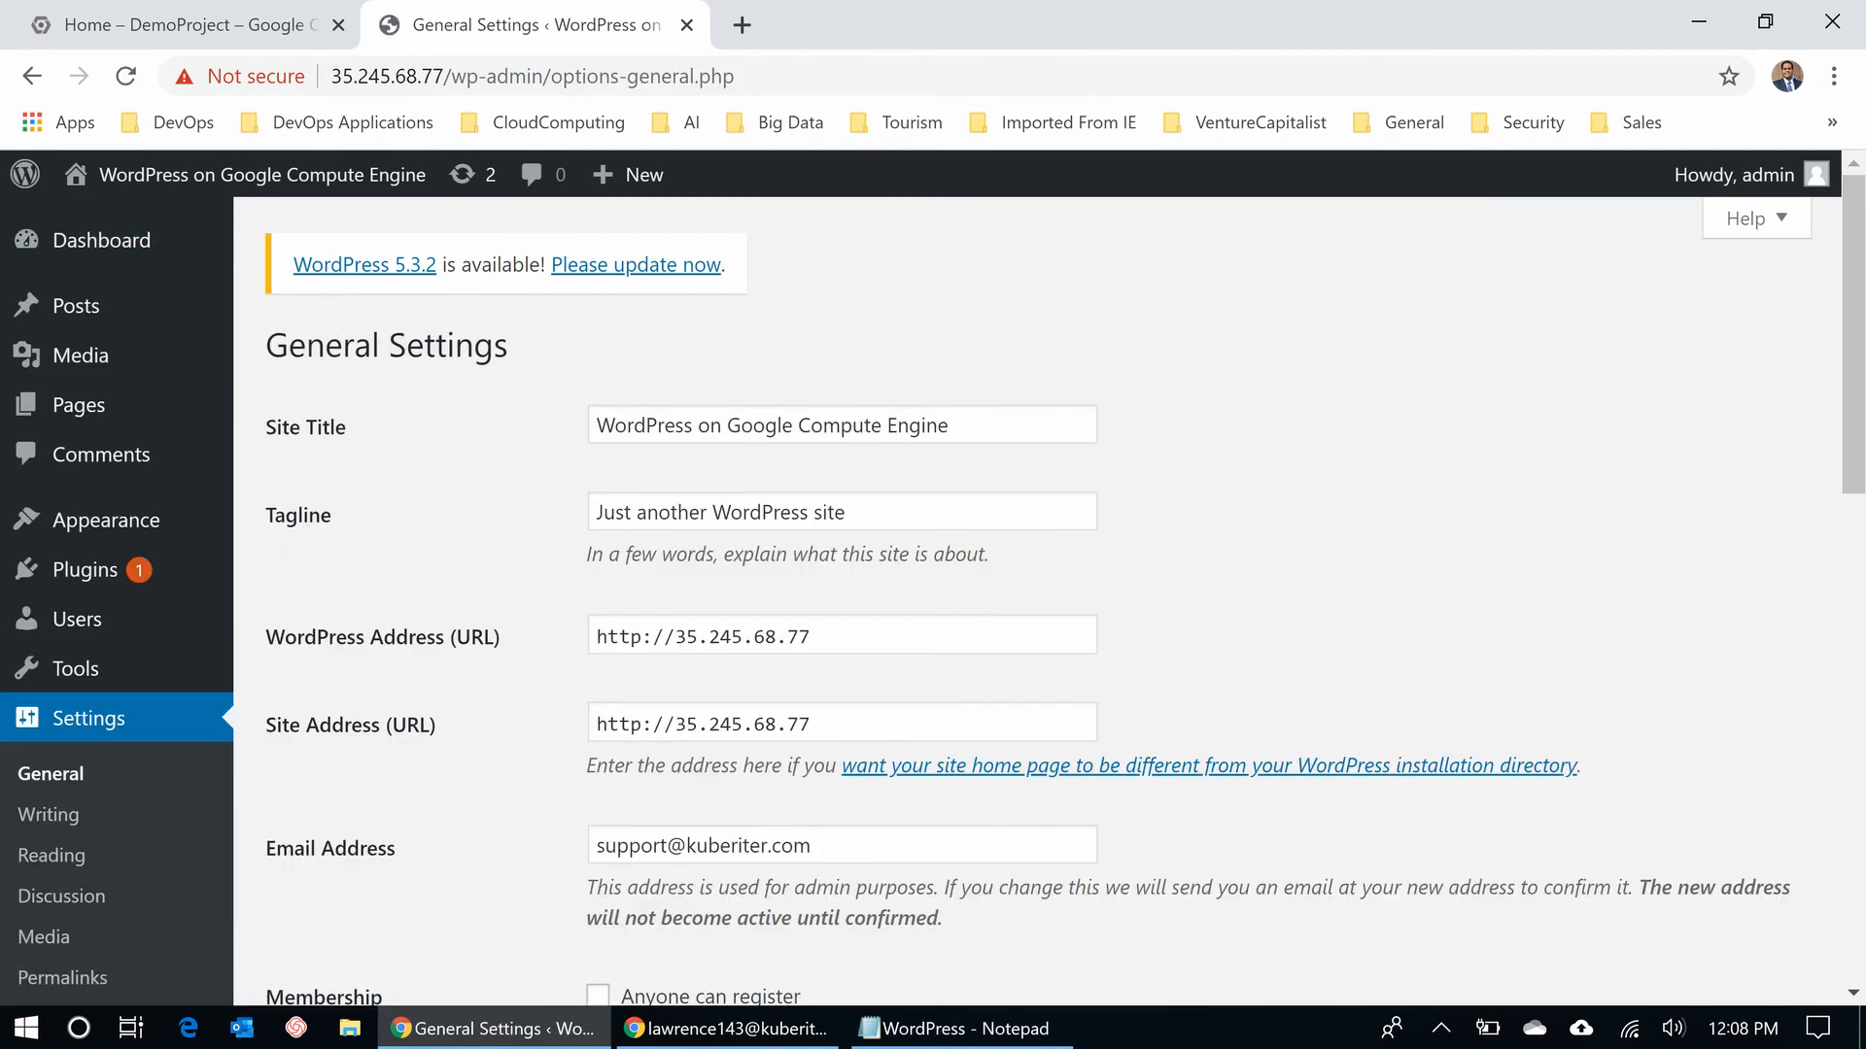
left_click(955, 426)
key("ctrl+a")
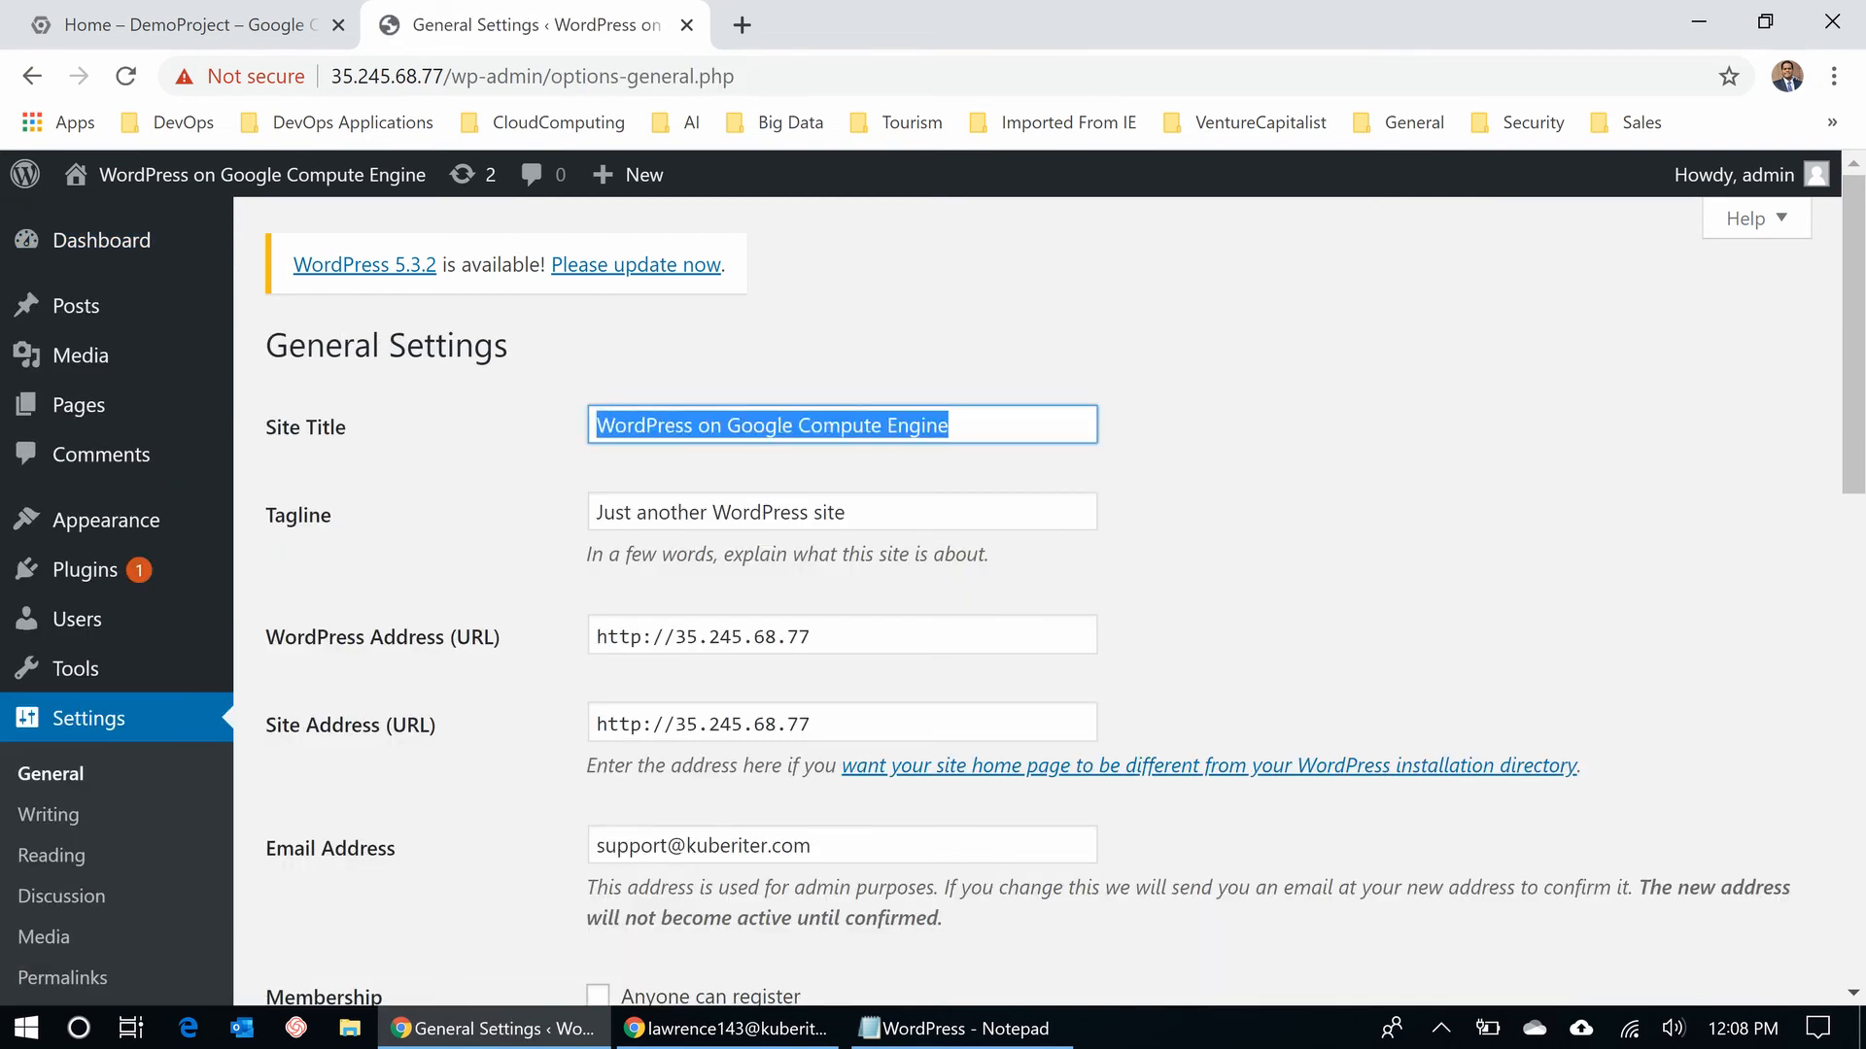
type("Kube")
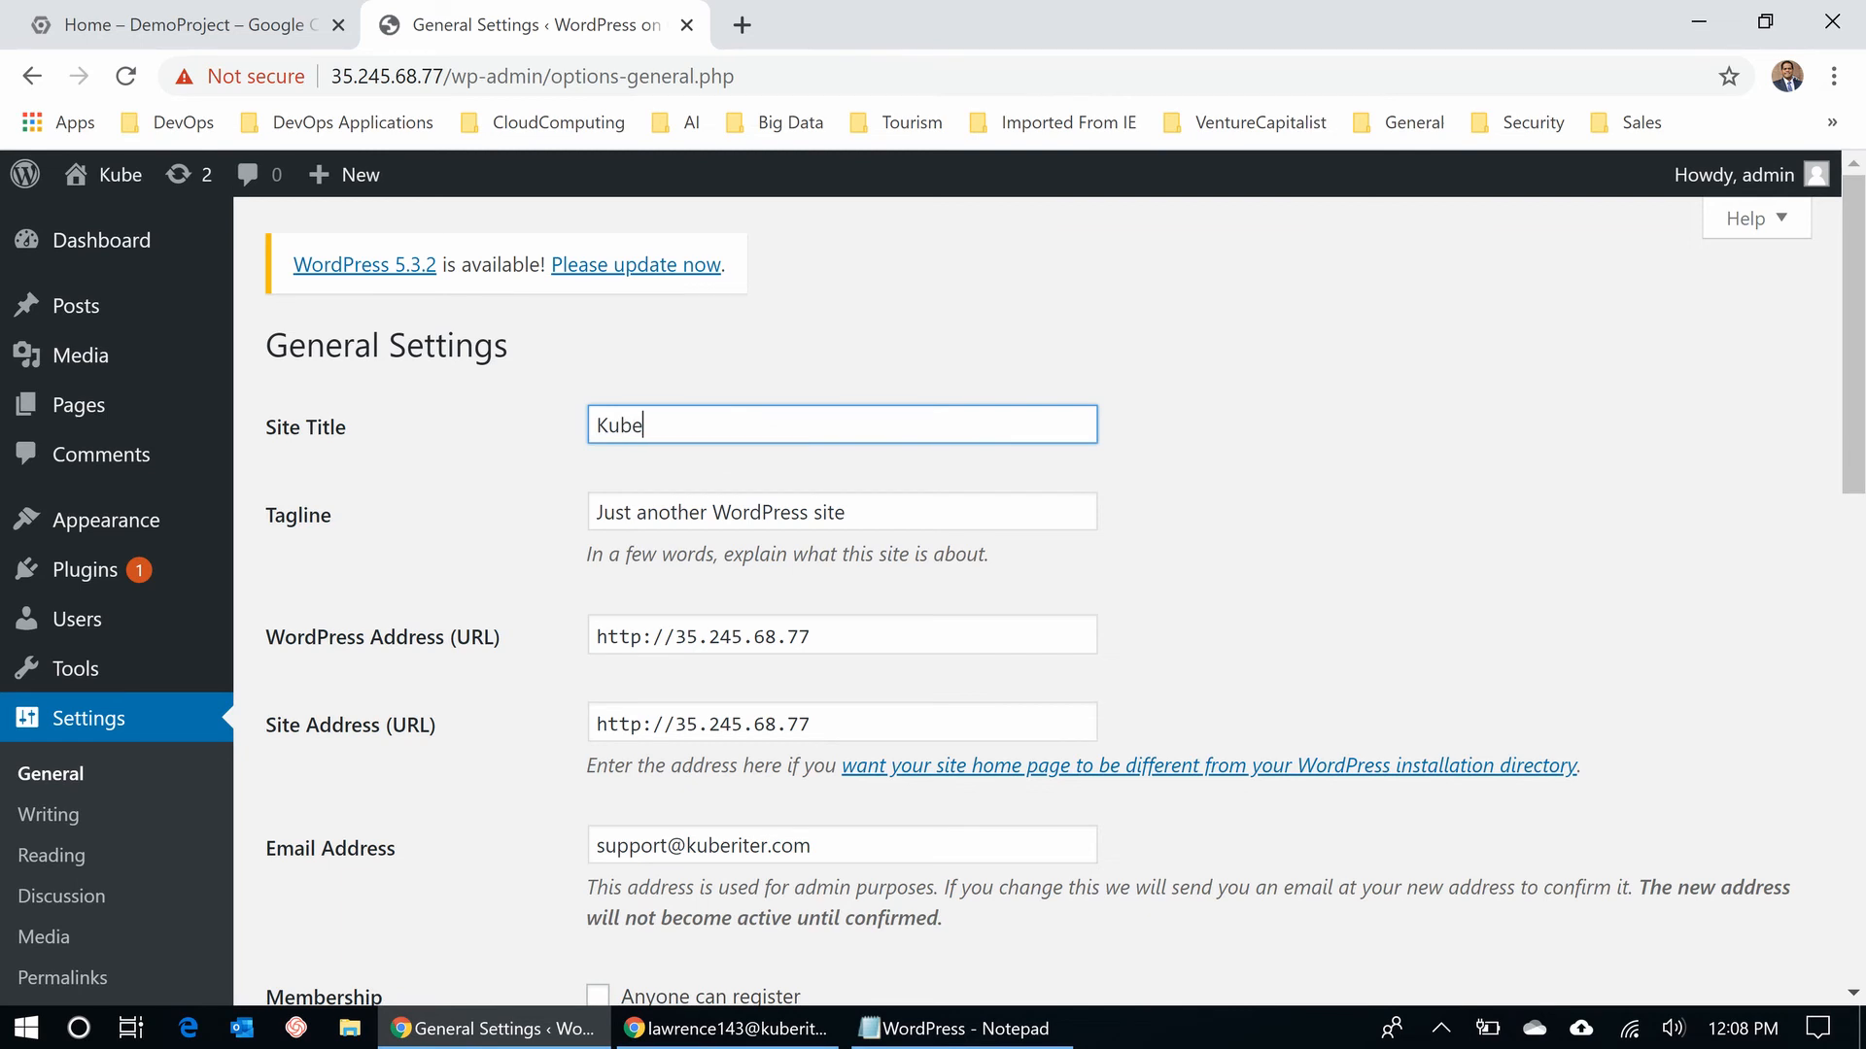
type("riter Blog")
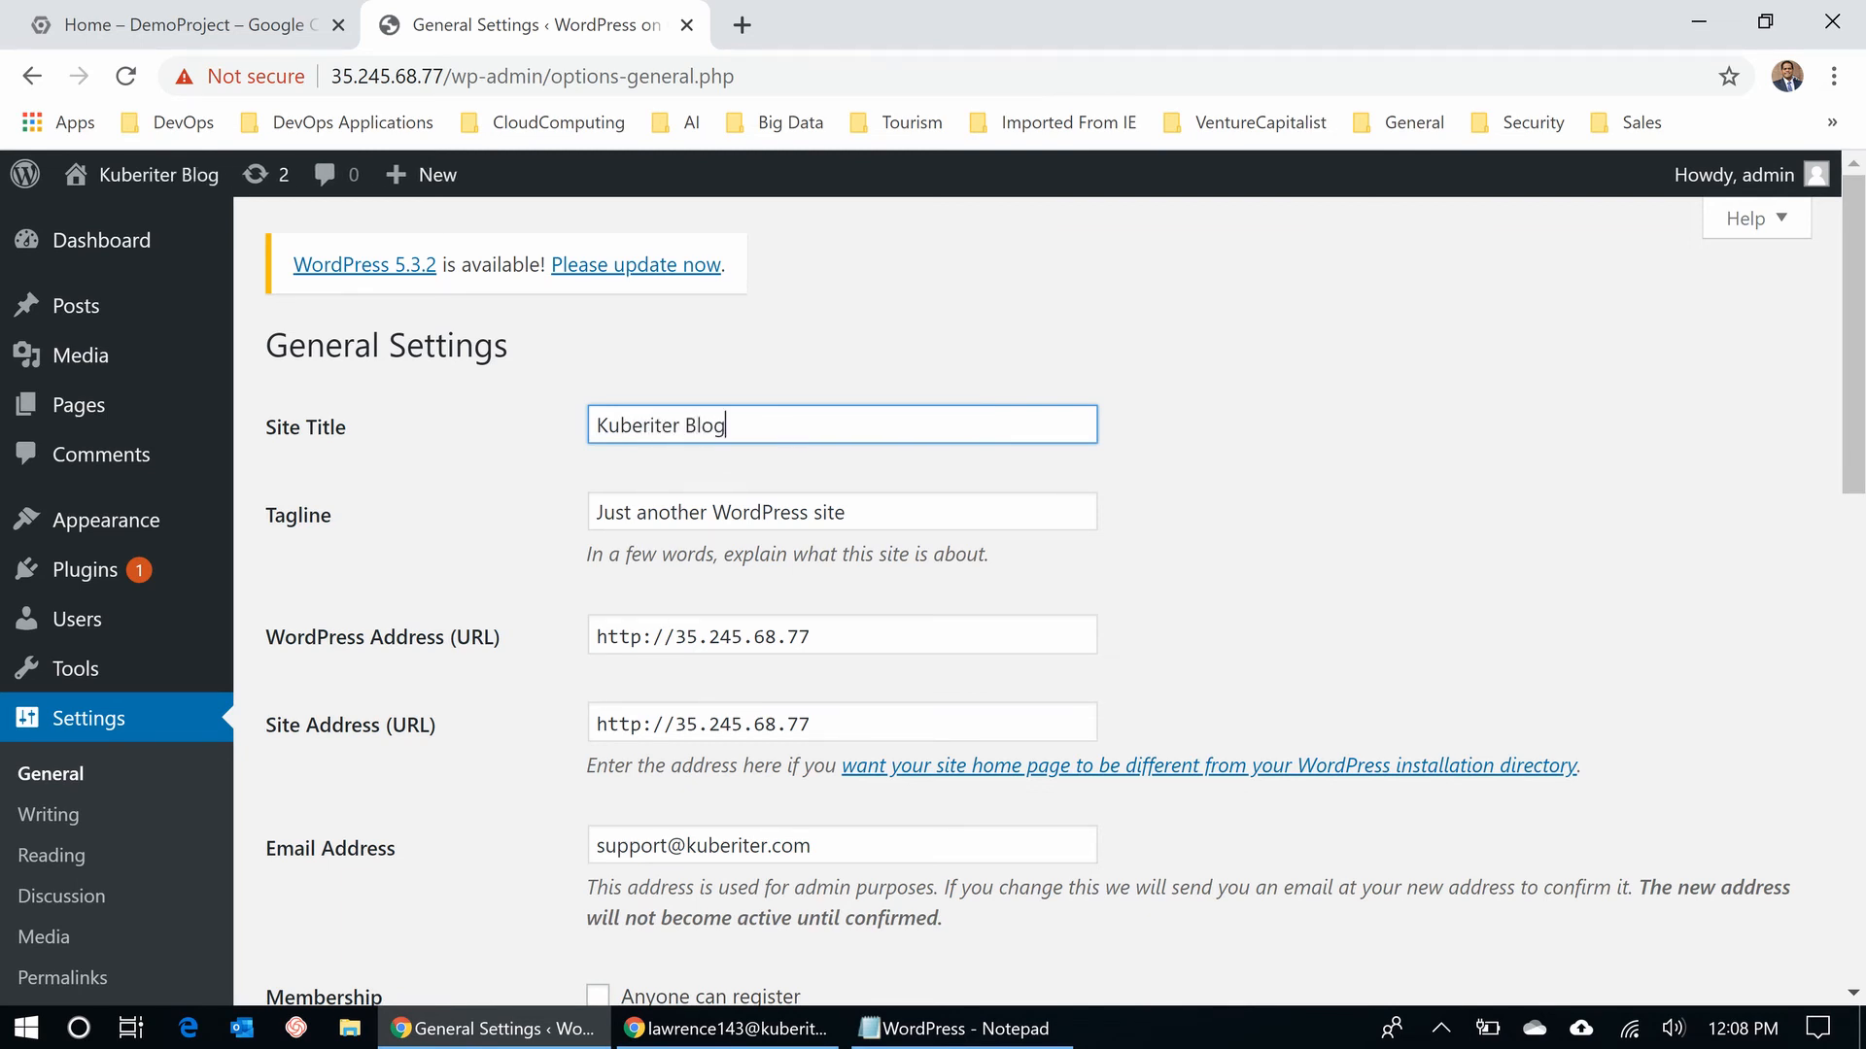
left_click(846, 512)
key("BackSpace")
key("BackSpace")
key("BackSpace")
key("BackSpace")
key("BackSpace")
key("BackSpace")
key("BackSpace")
key("BackSpace")
key("BackSpace")
key("BackSpace")
key("BackSpace")
key("BackSpace")
key("BackSpace")
key("BackSpace")
key("BackSpace")
key("BackSpace")
key("BackSpace")
key("BackSpace")
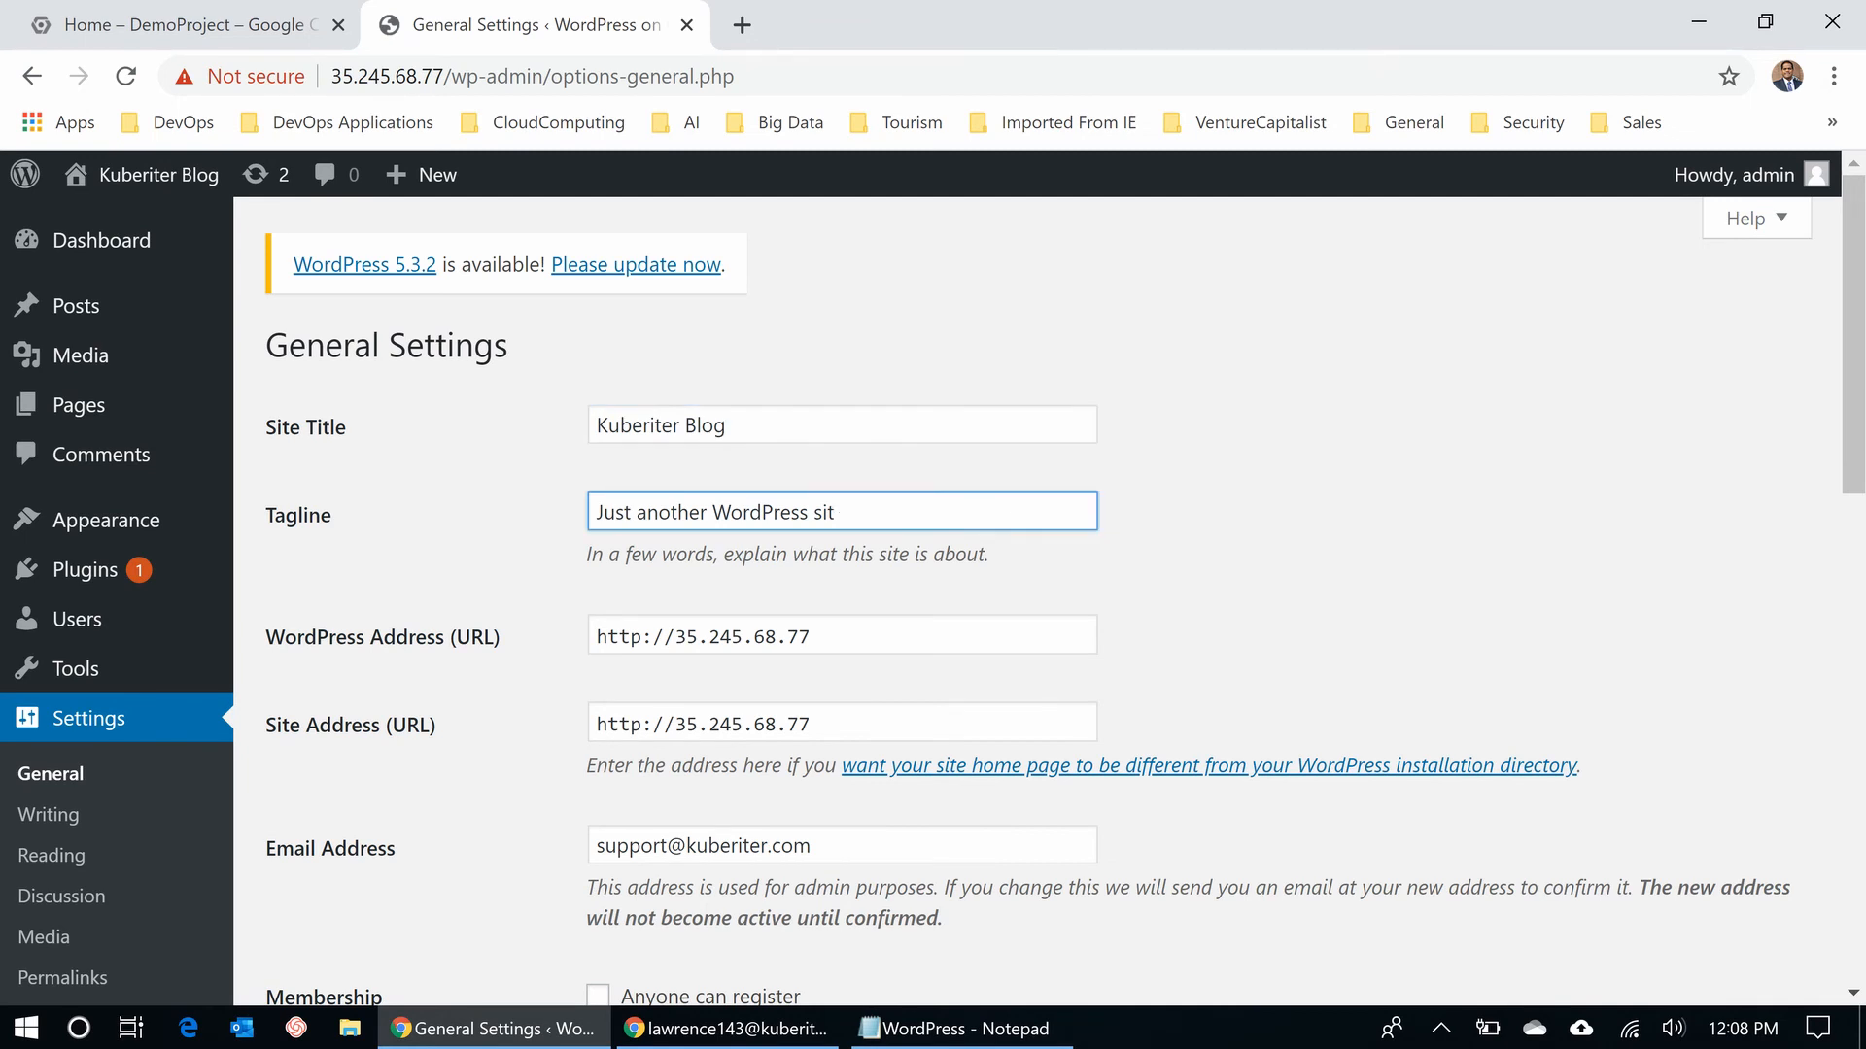
key("BackSpace")
key("BackSpace")
key("BackSpace")
key("BackSpace")
key("BackSpace")
key("BackSpace")
key("BackSpace")
key("BackSpace")
key("BackSpace")
type("Dev")
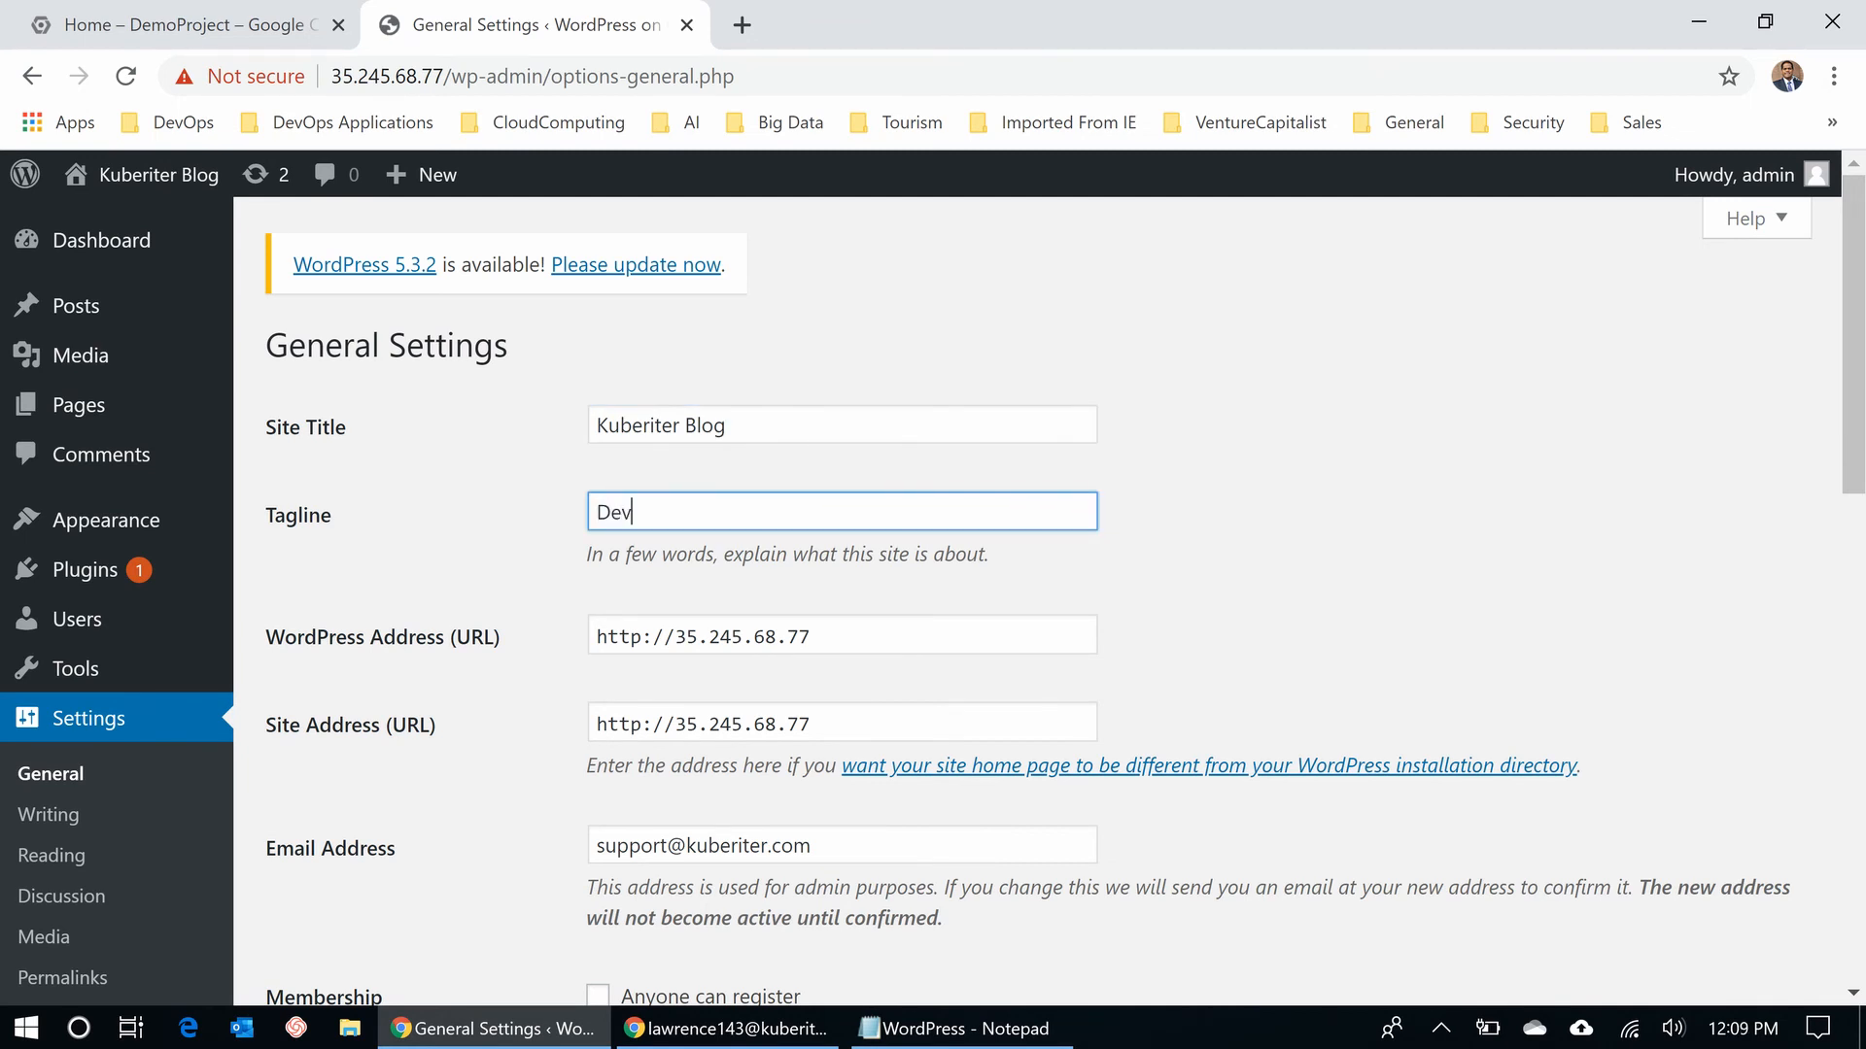
type("Ops Knowledge")
left_click_drag(844, 637, 595, 636)
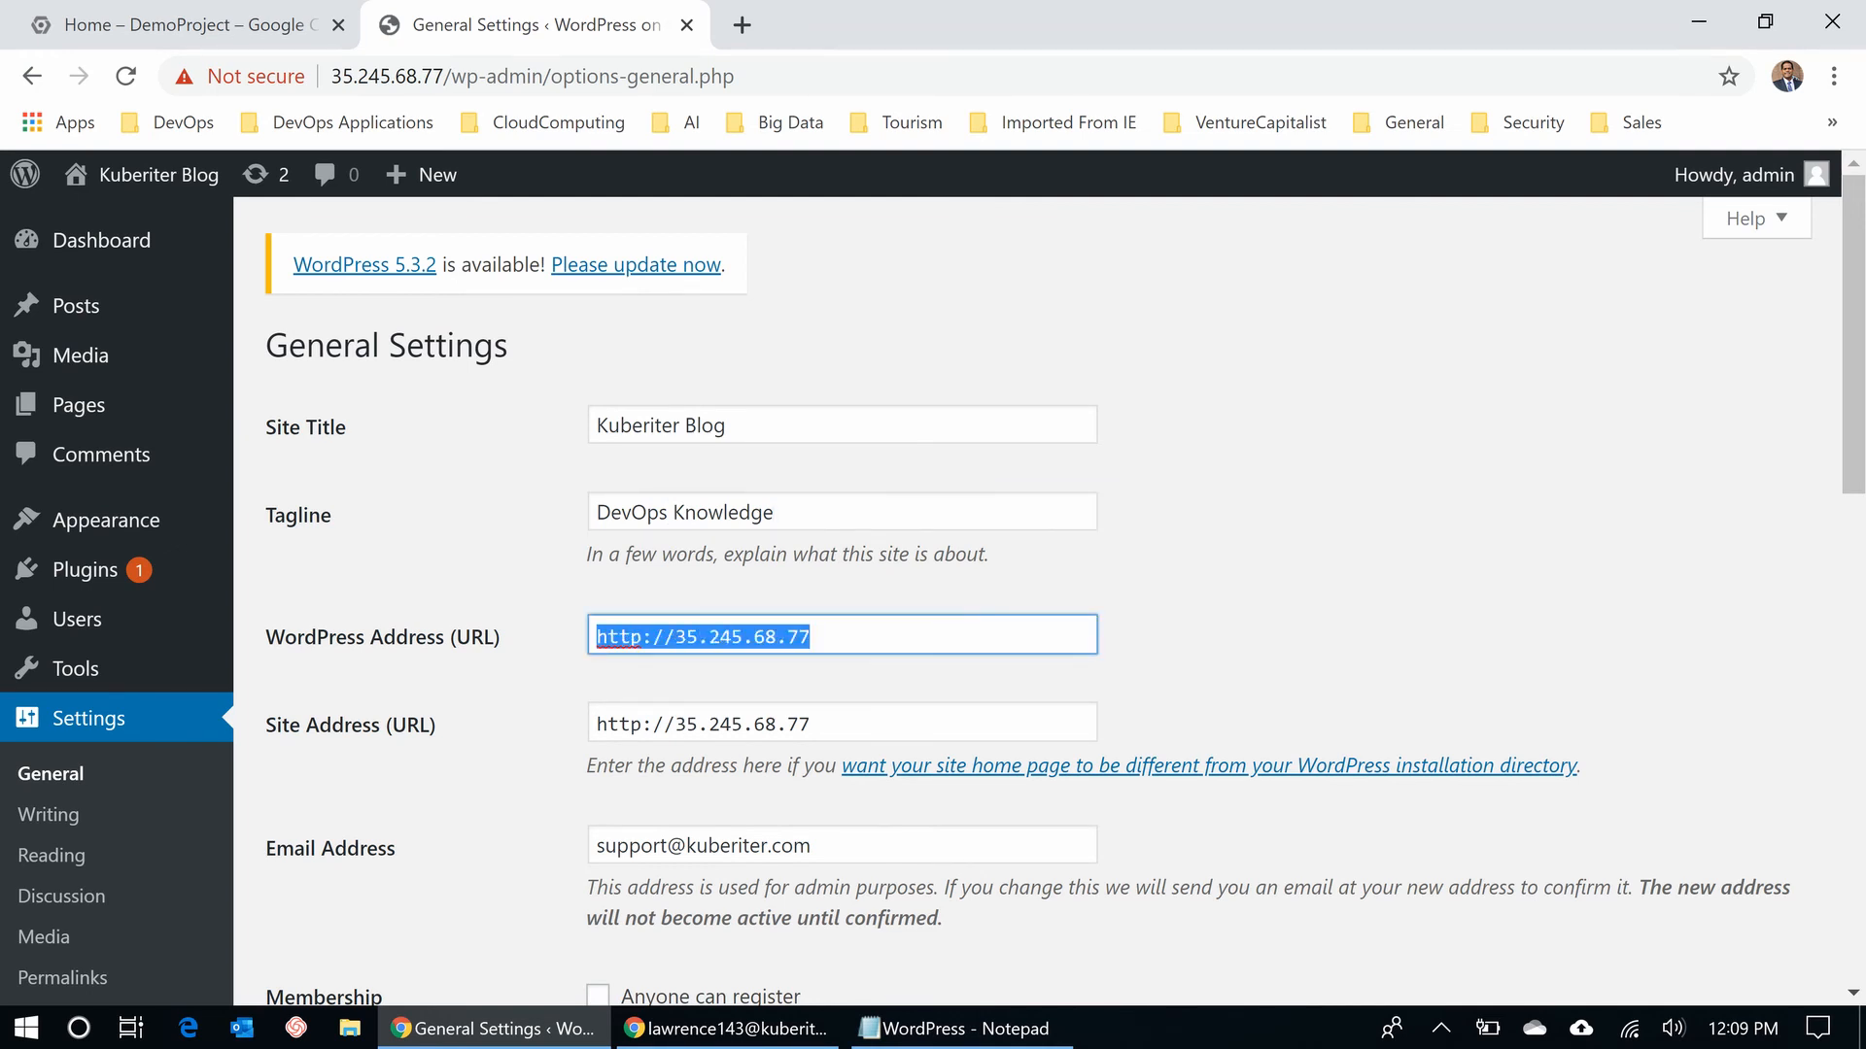
type("https")
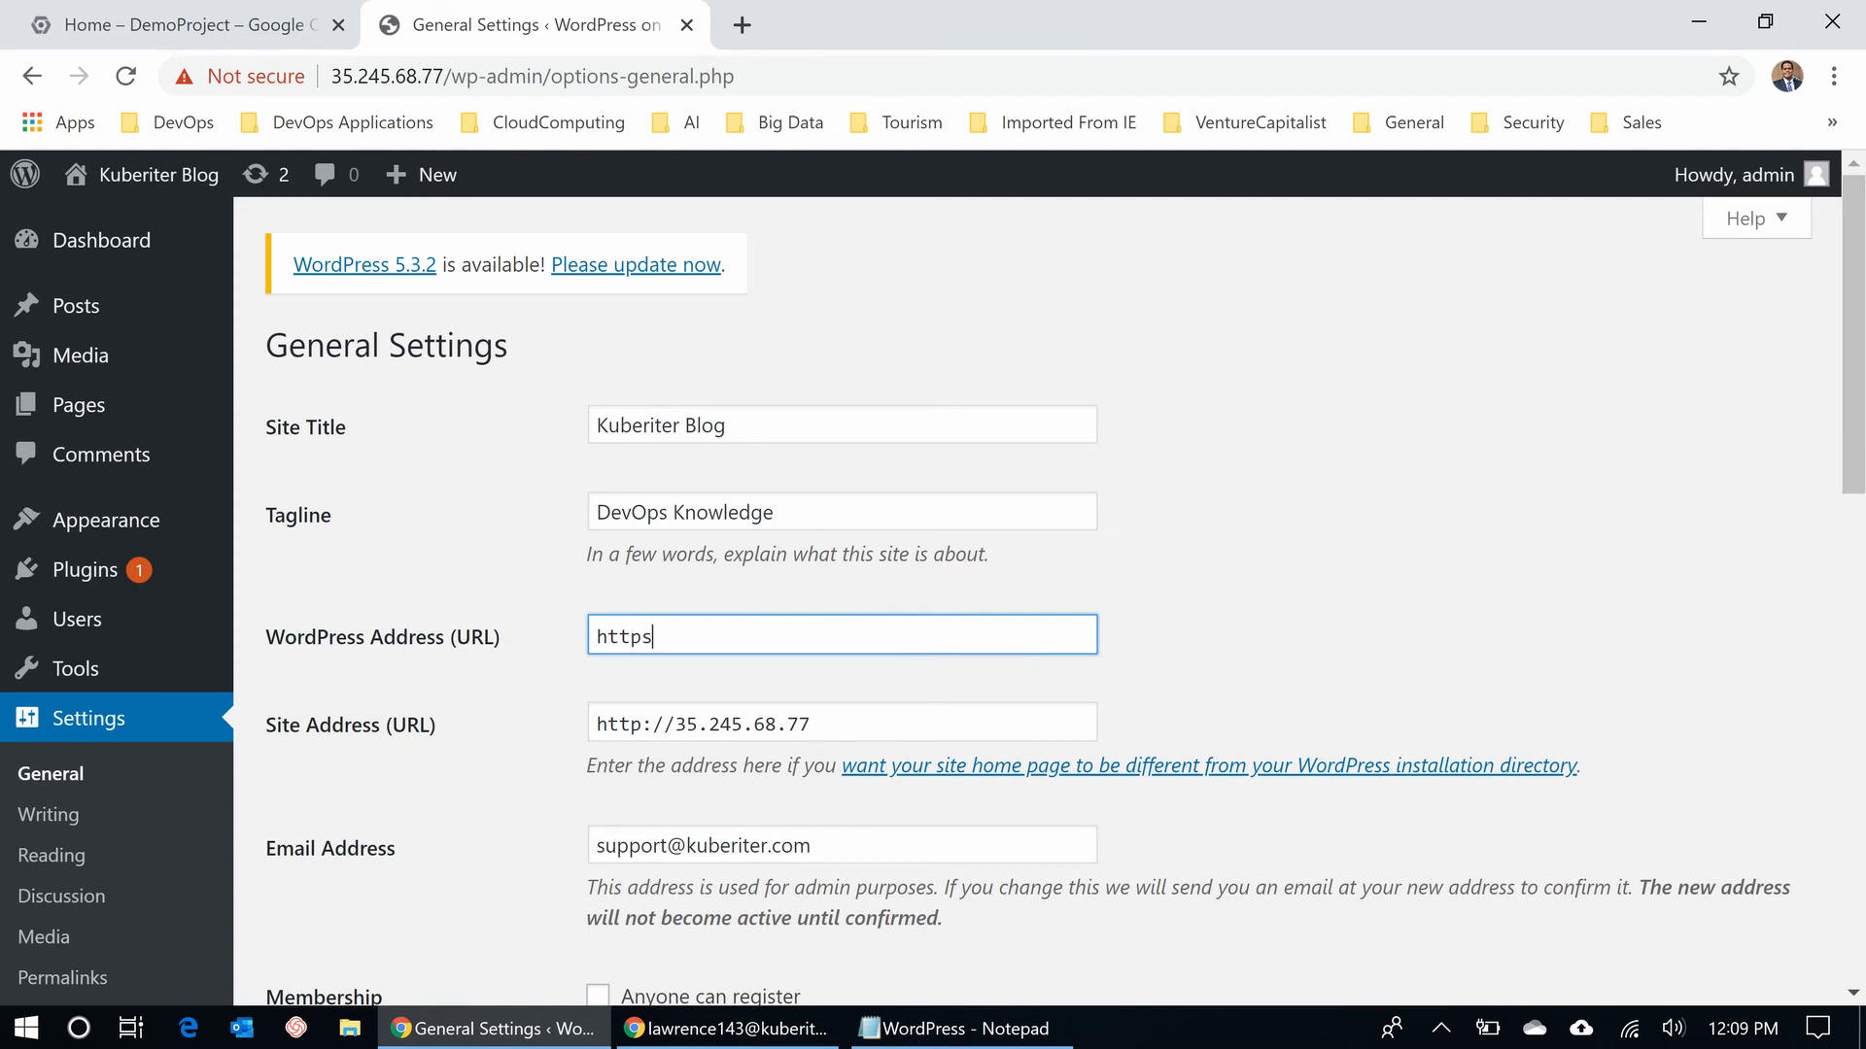
type("://demoblog.kube")
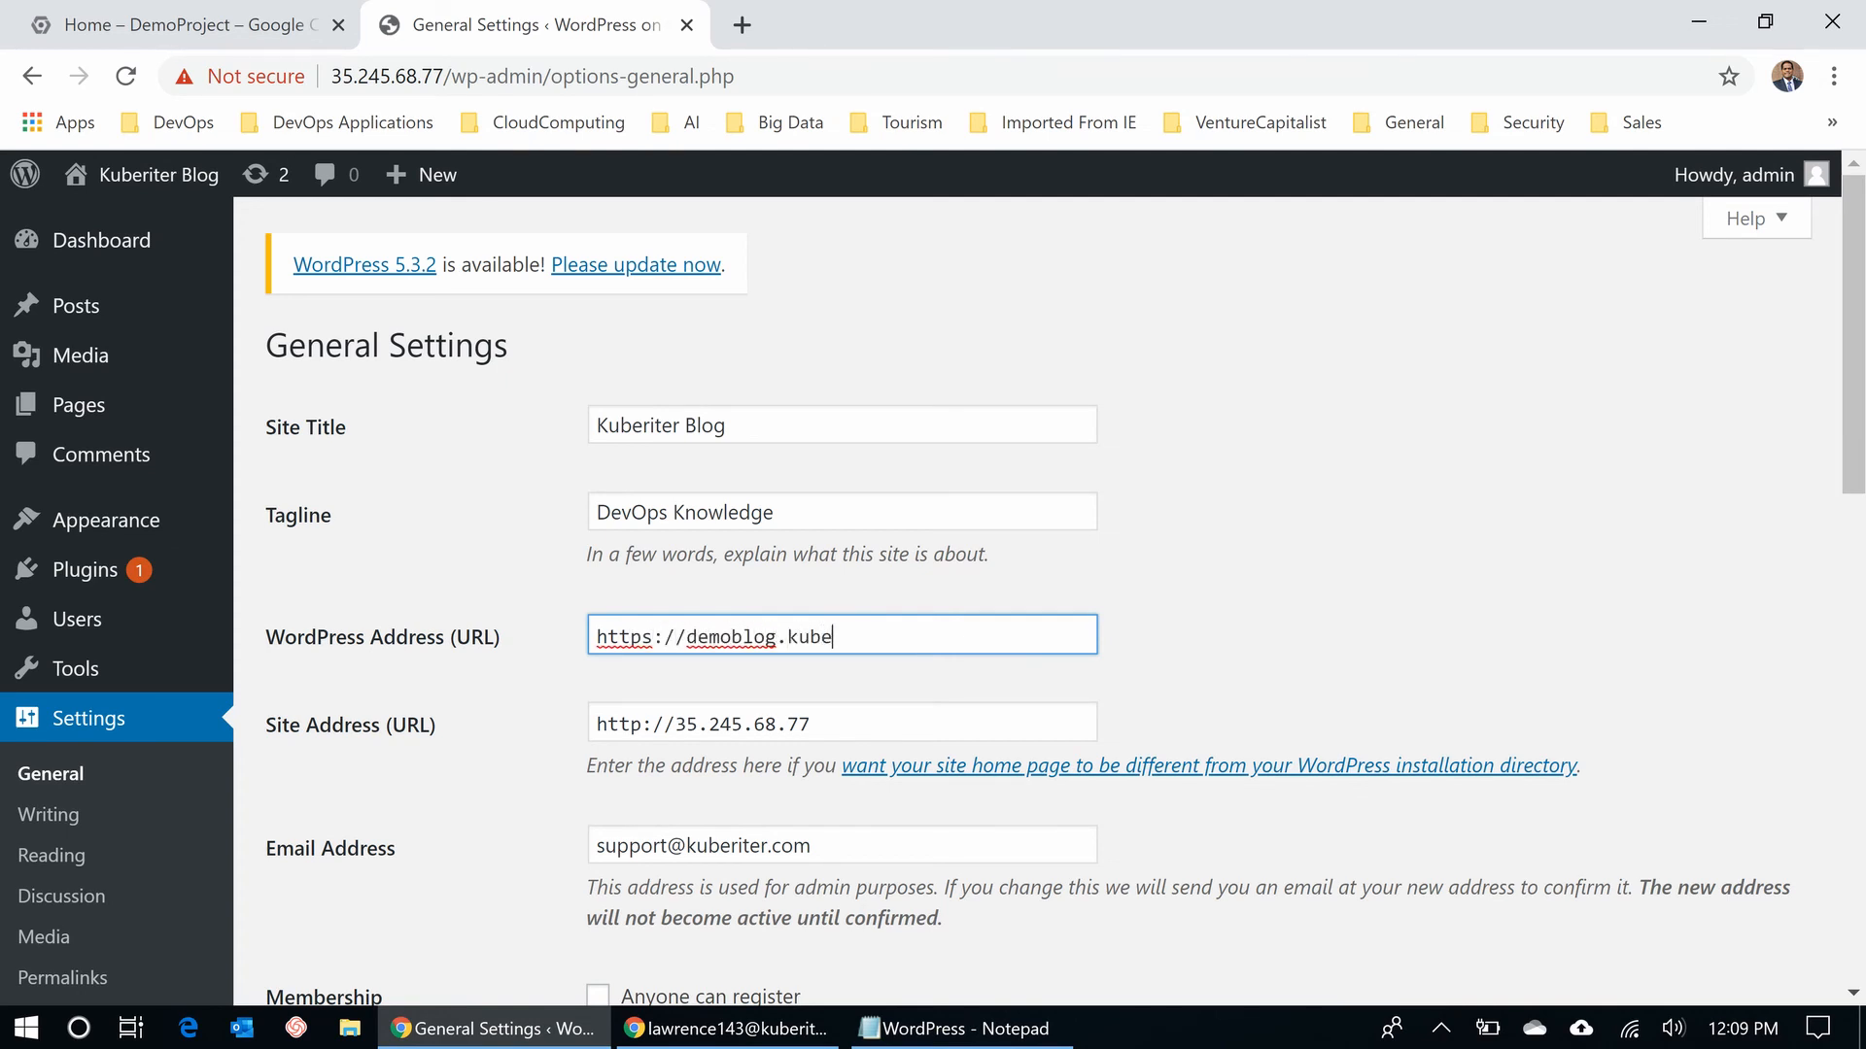
type("riter.com")
key("ctrl+a")
key("ctrl+c")
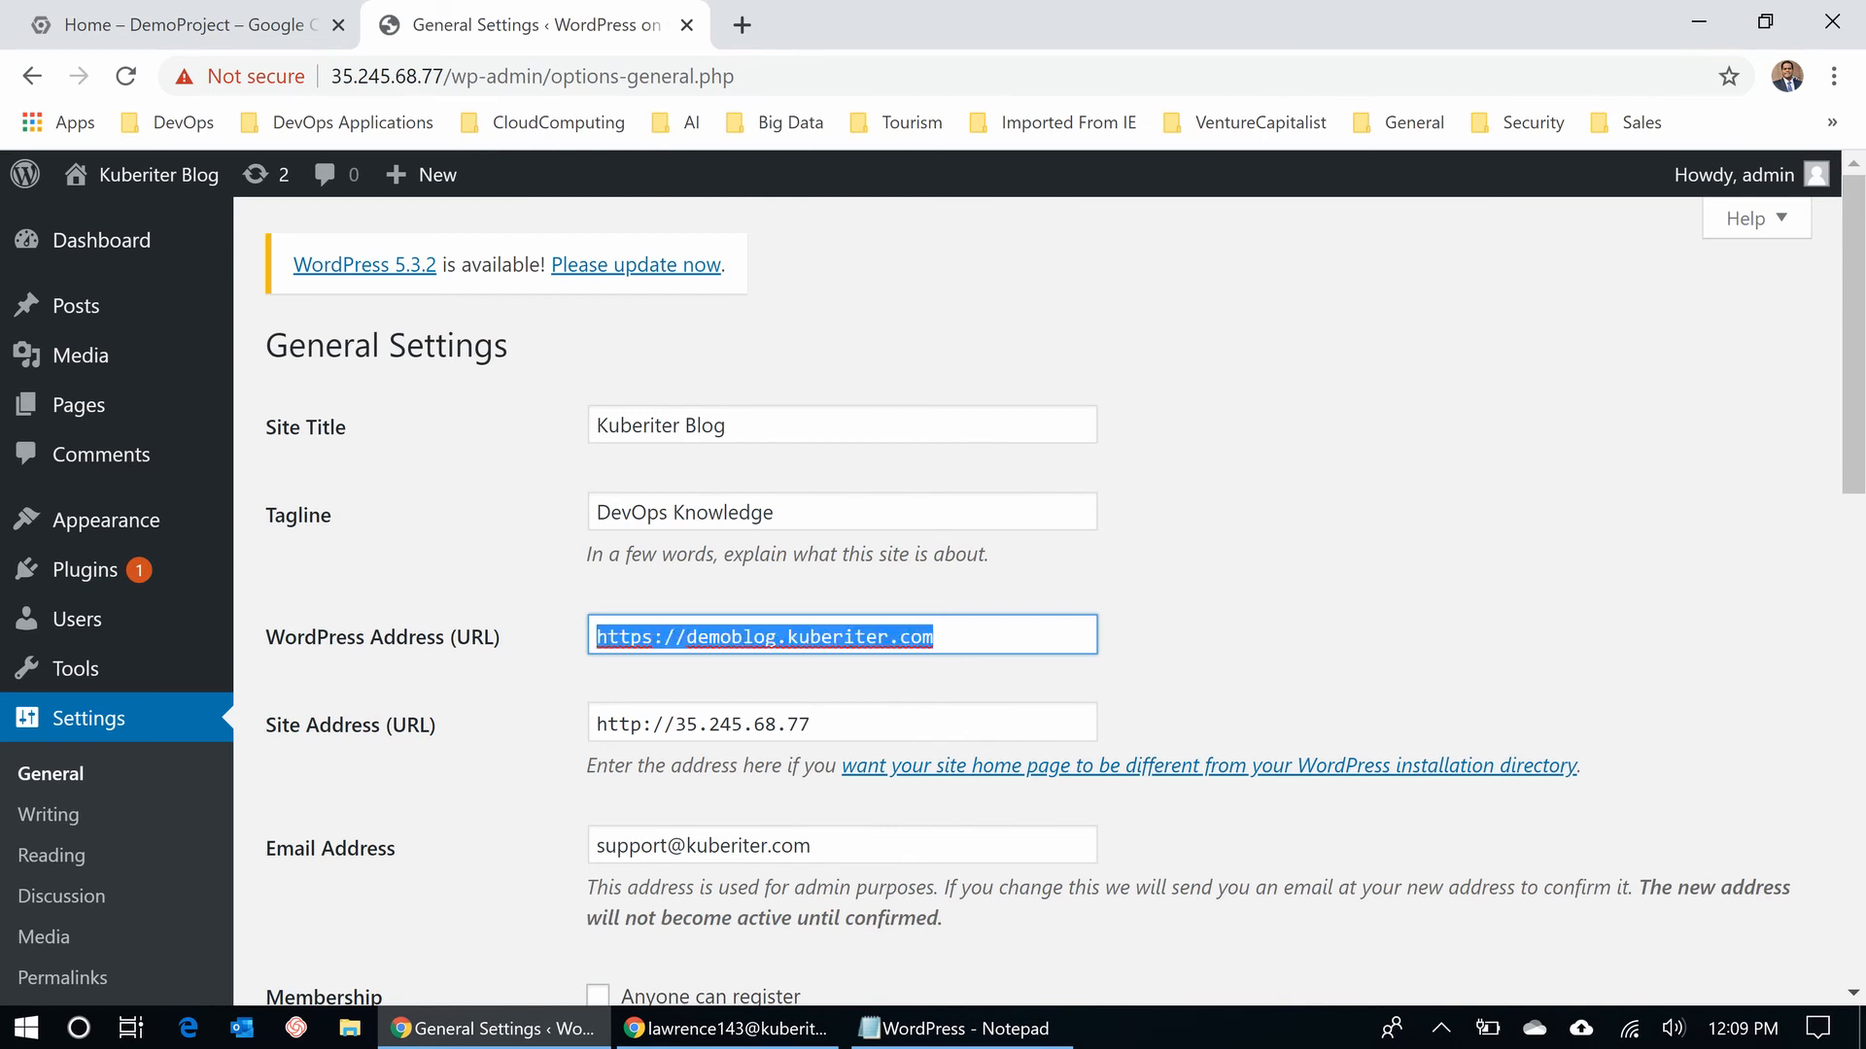
key("Tab")
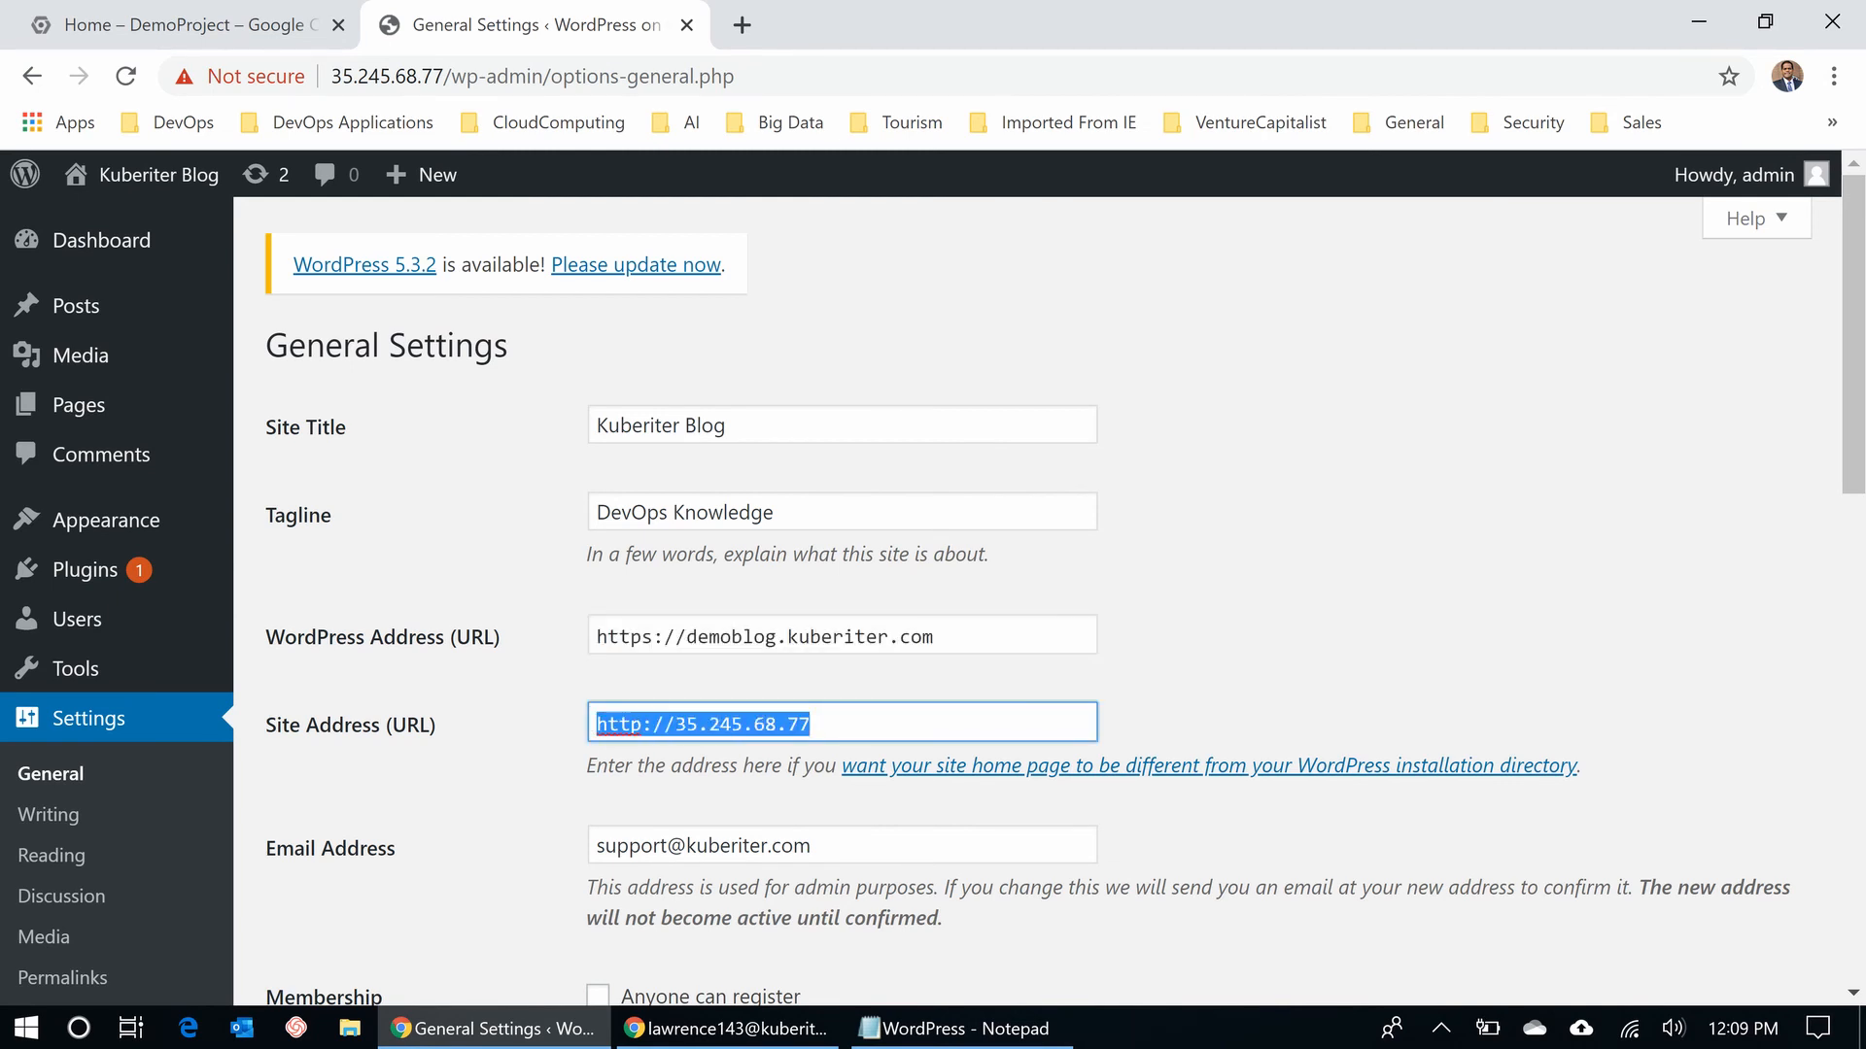
key("ctrl+v")
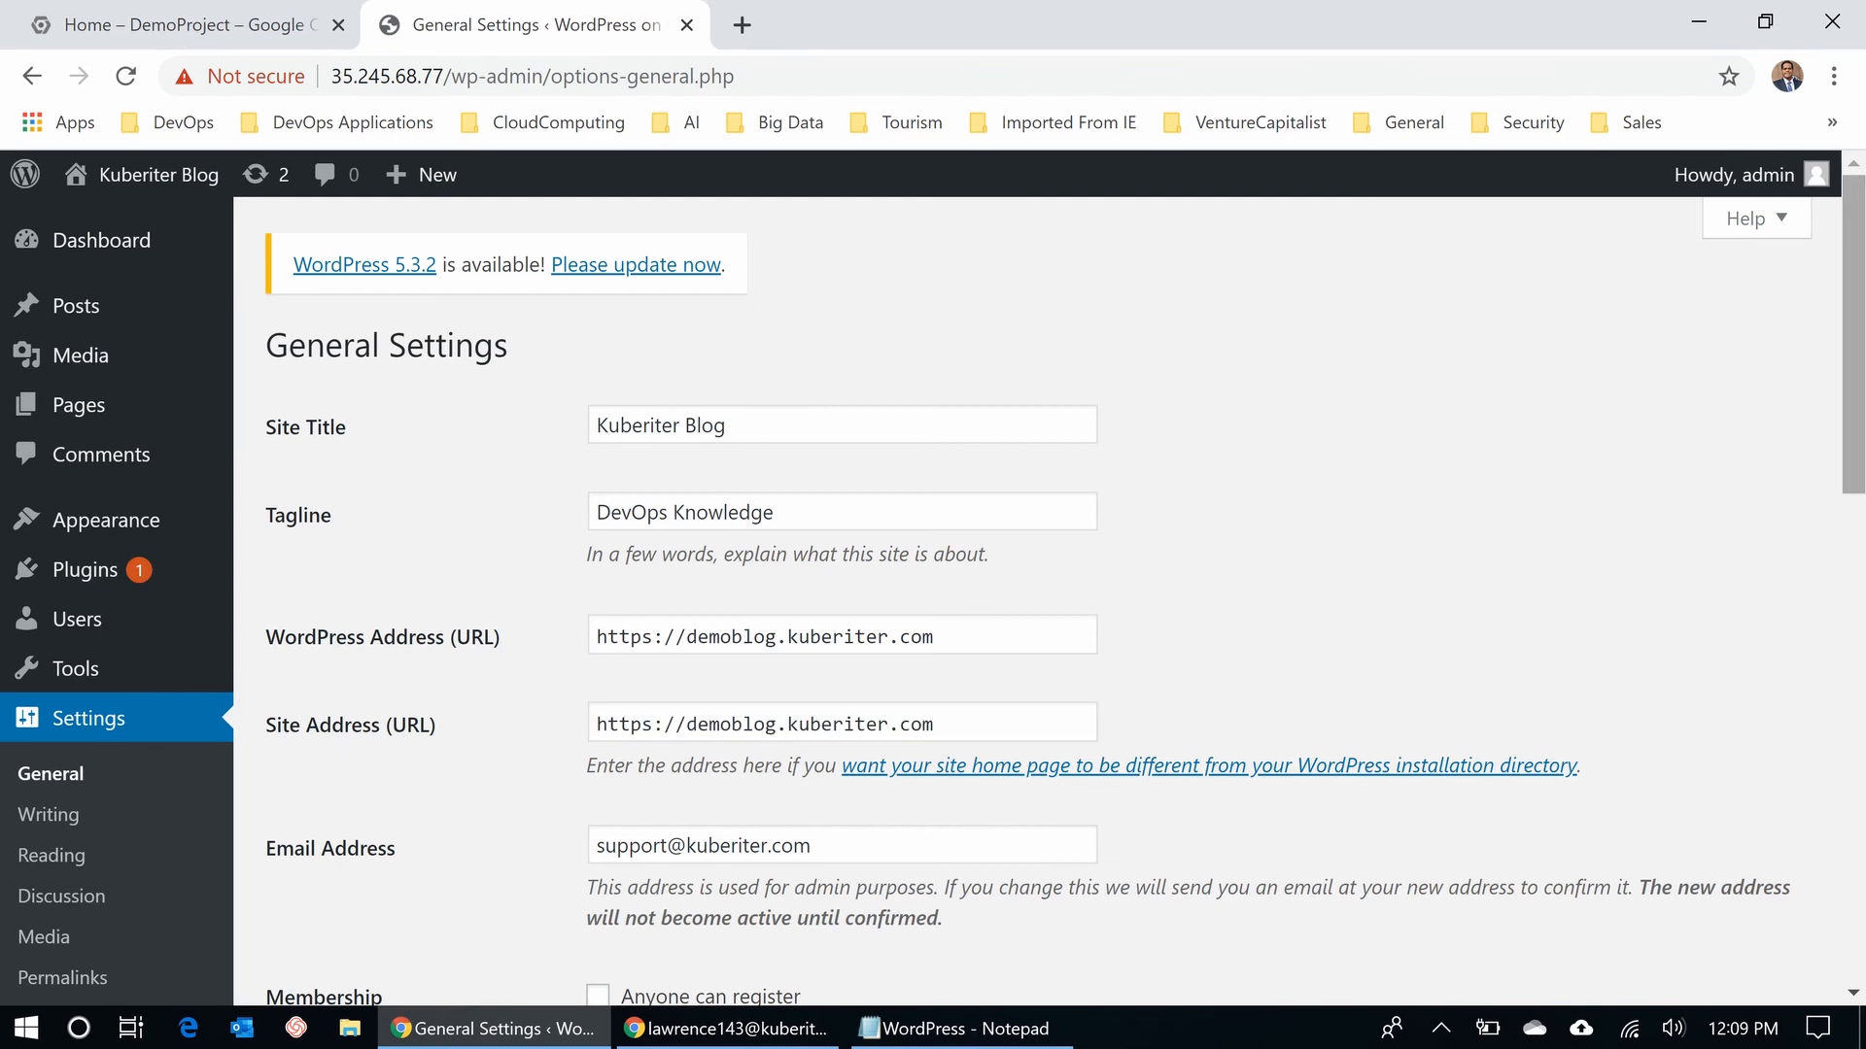
scroll(932, 590, "down", 5)
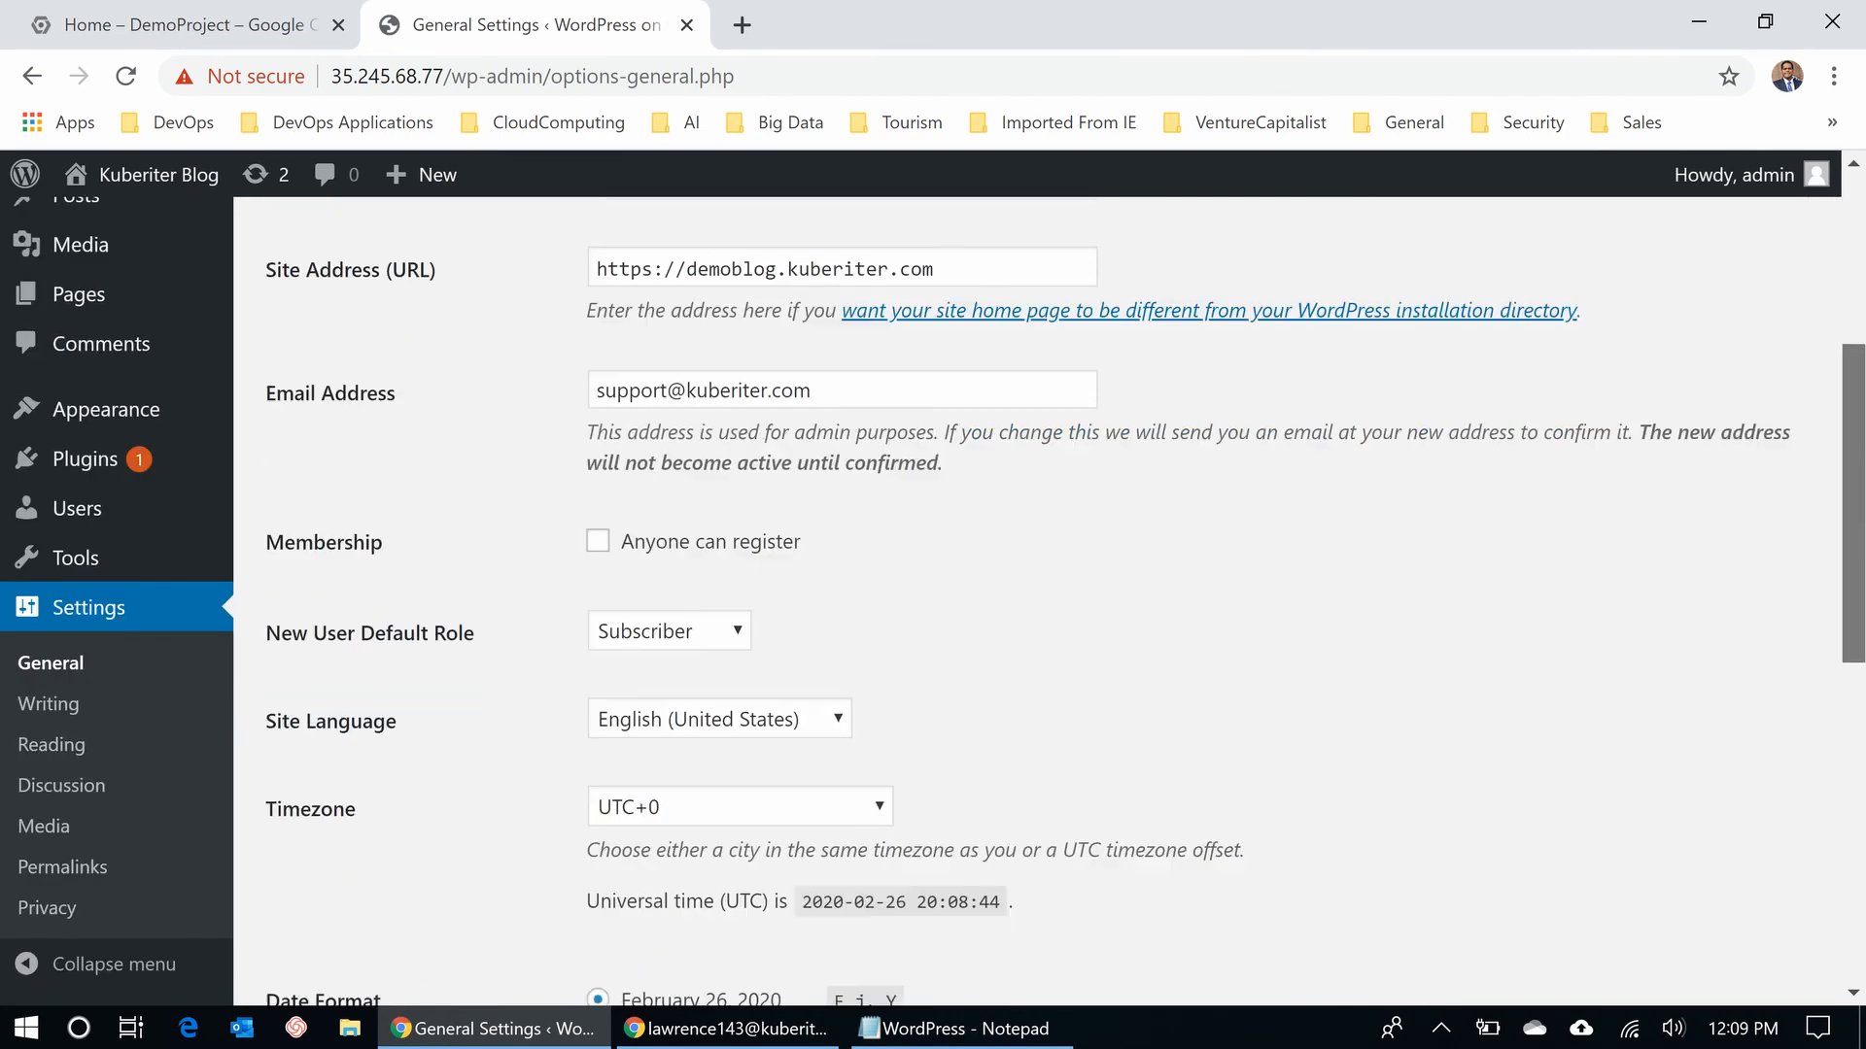
scroll(933, 590, "down", 8)
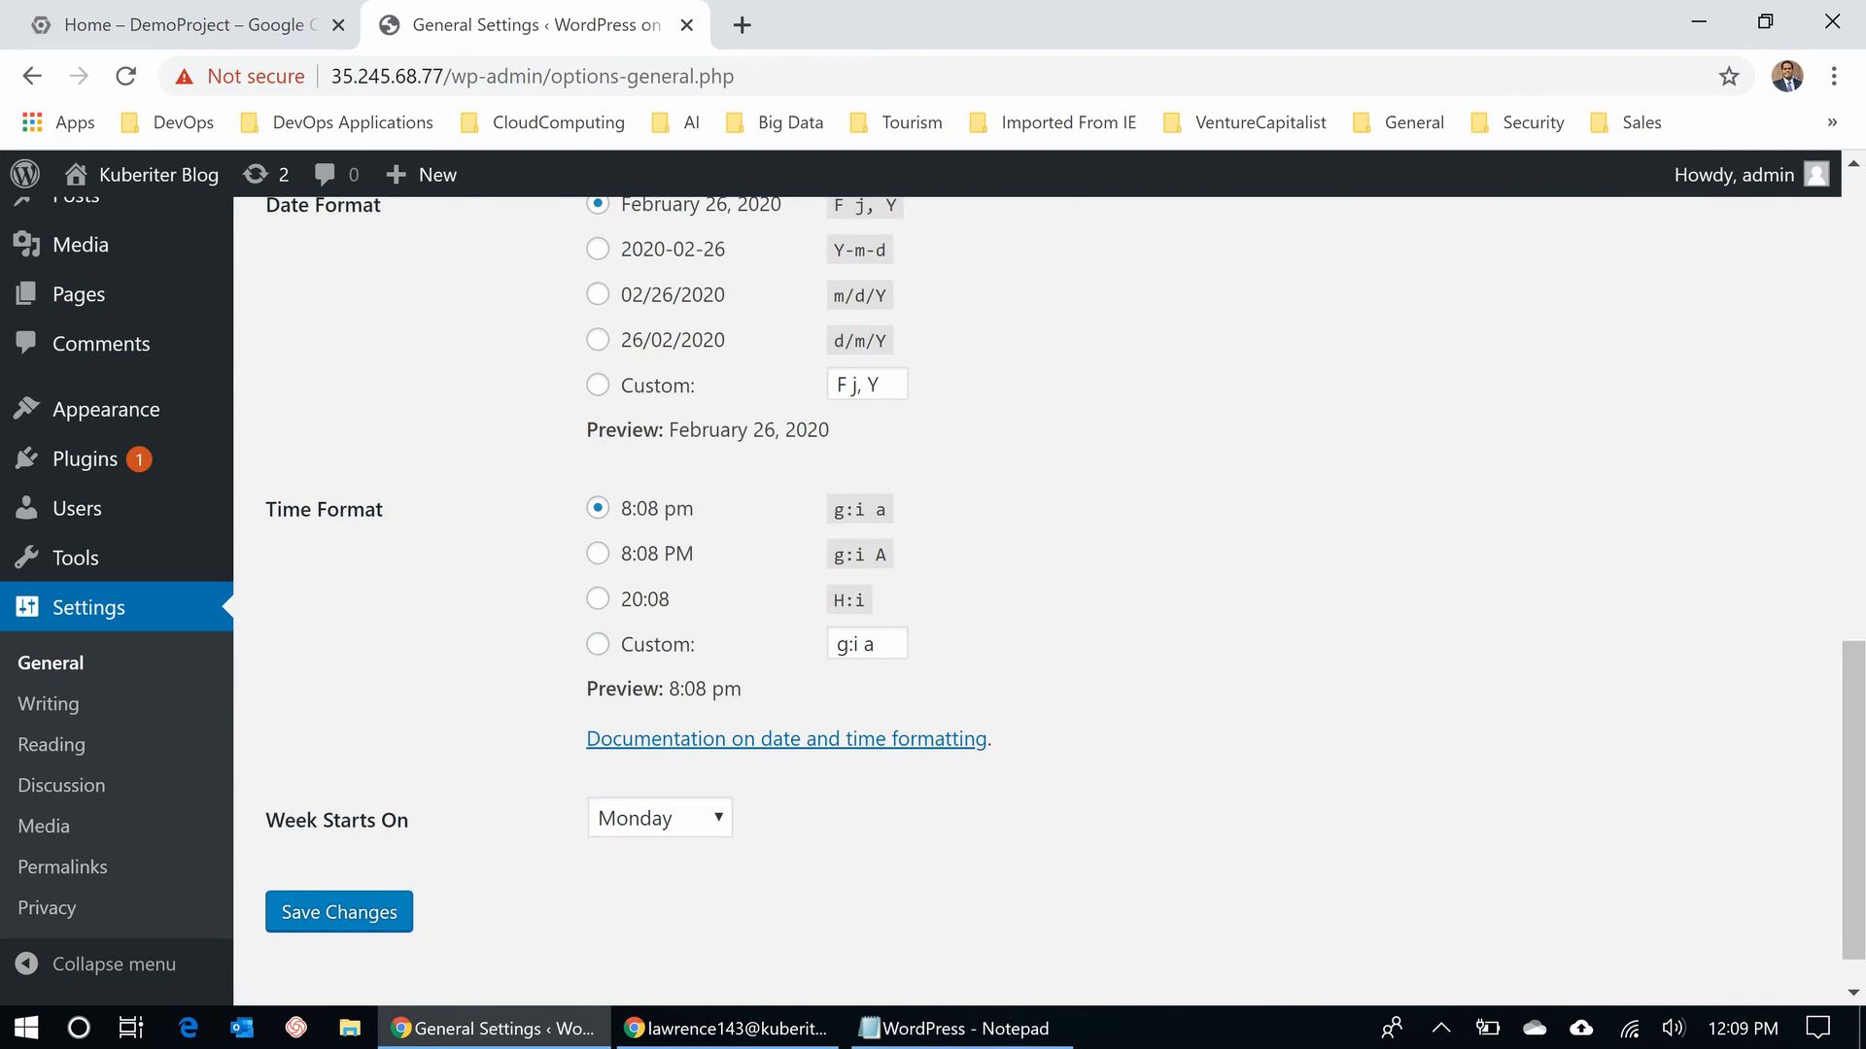
left_click(339, 912)
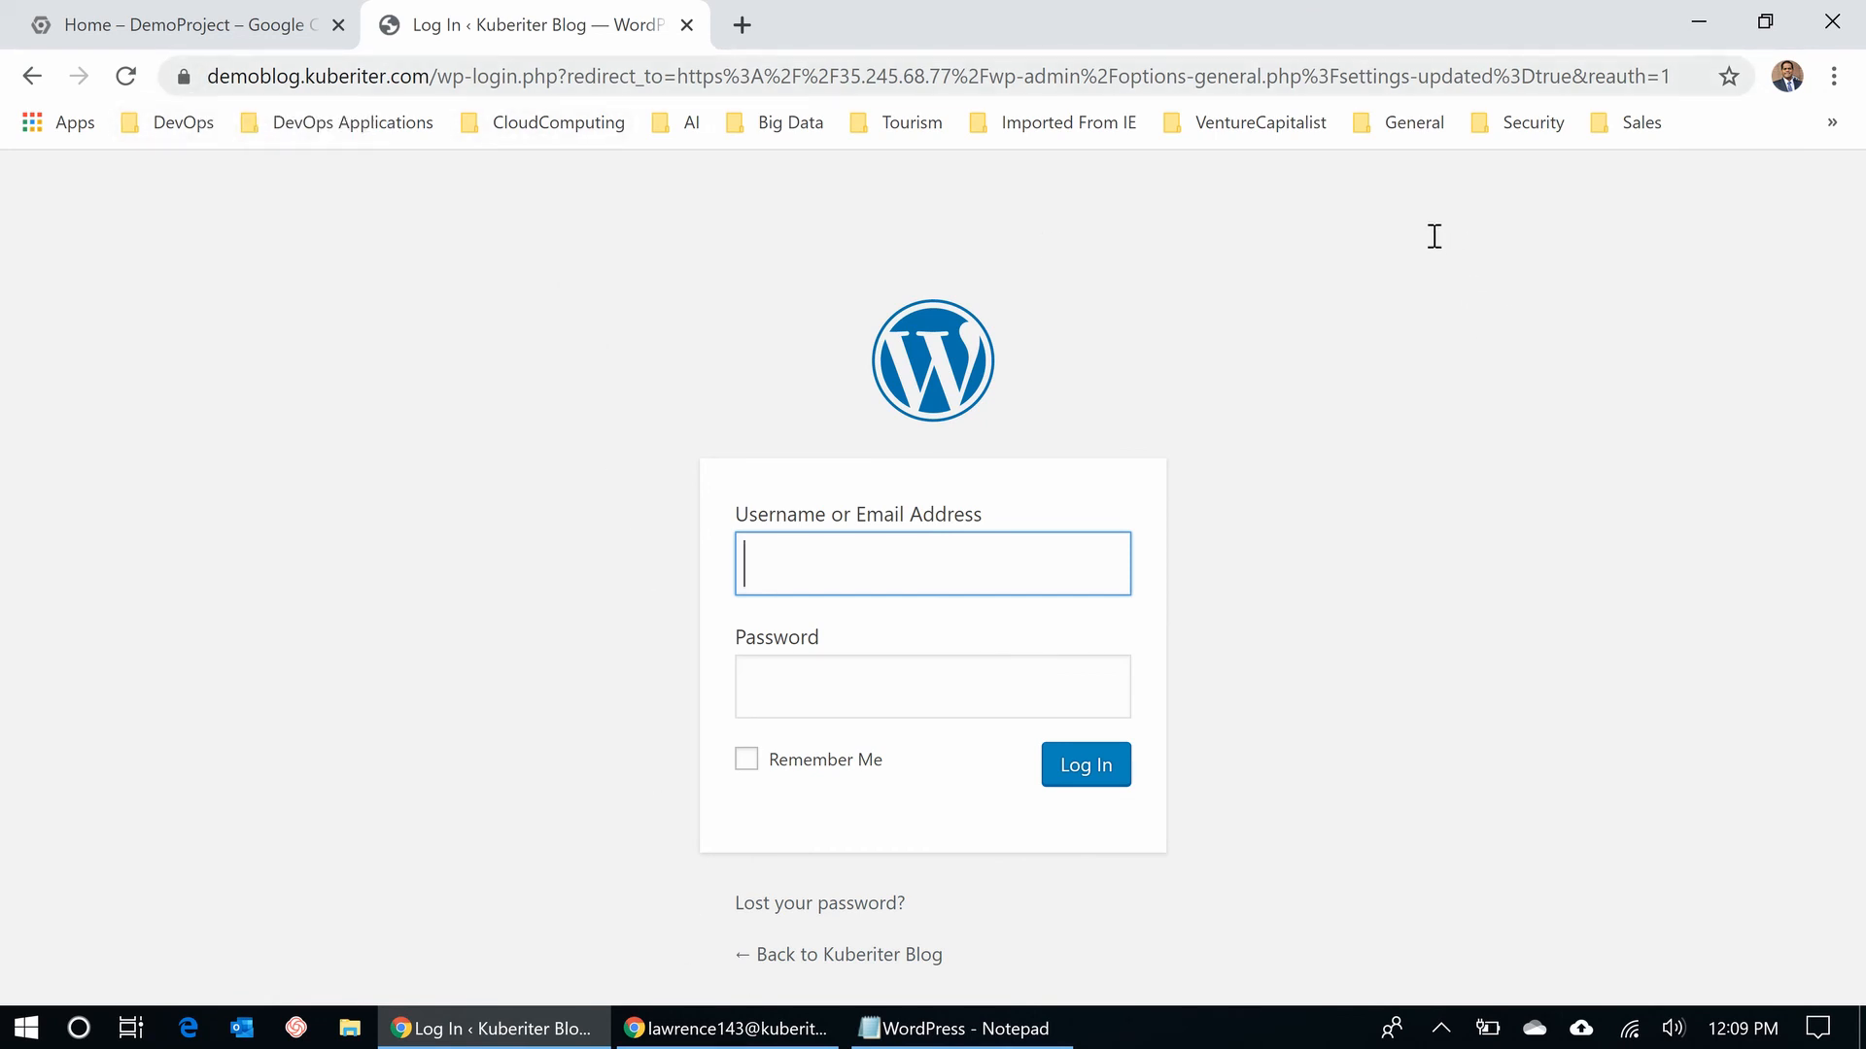
- Load the admin area at the new domain by changing the URL ending to admin
left_click_drag(473, 76, 1671, 76)
type("a")
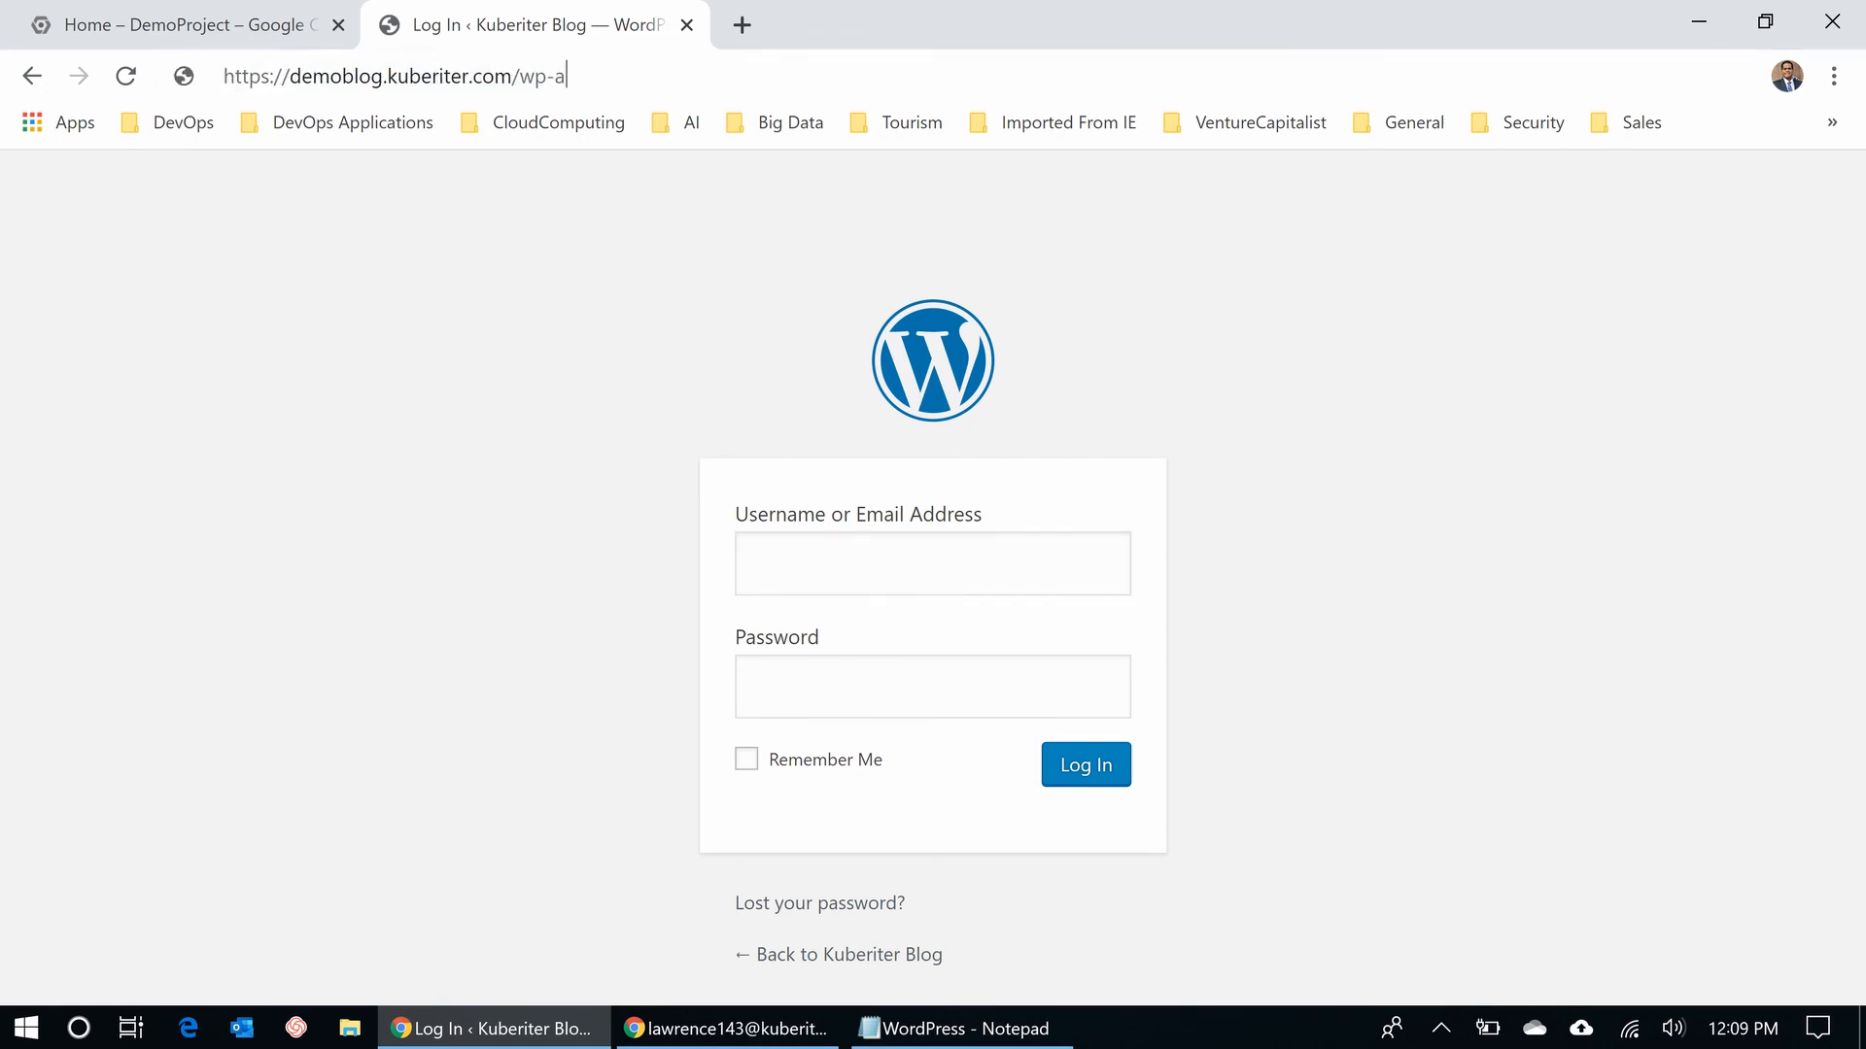
type("dmin")
key("Return")
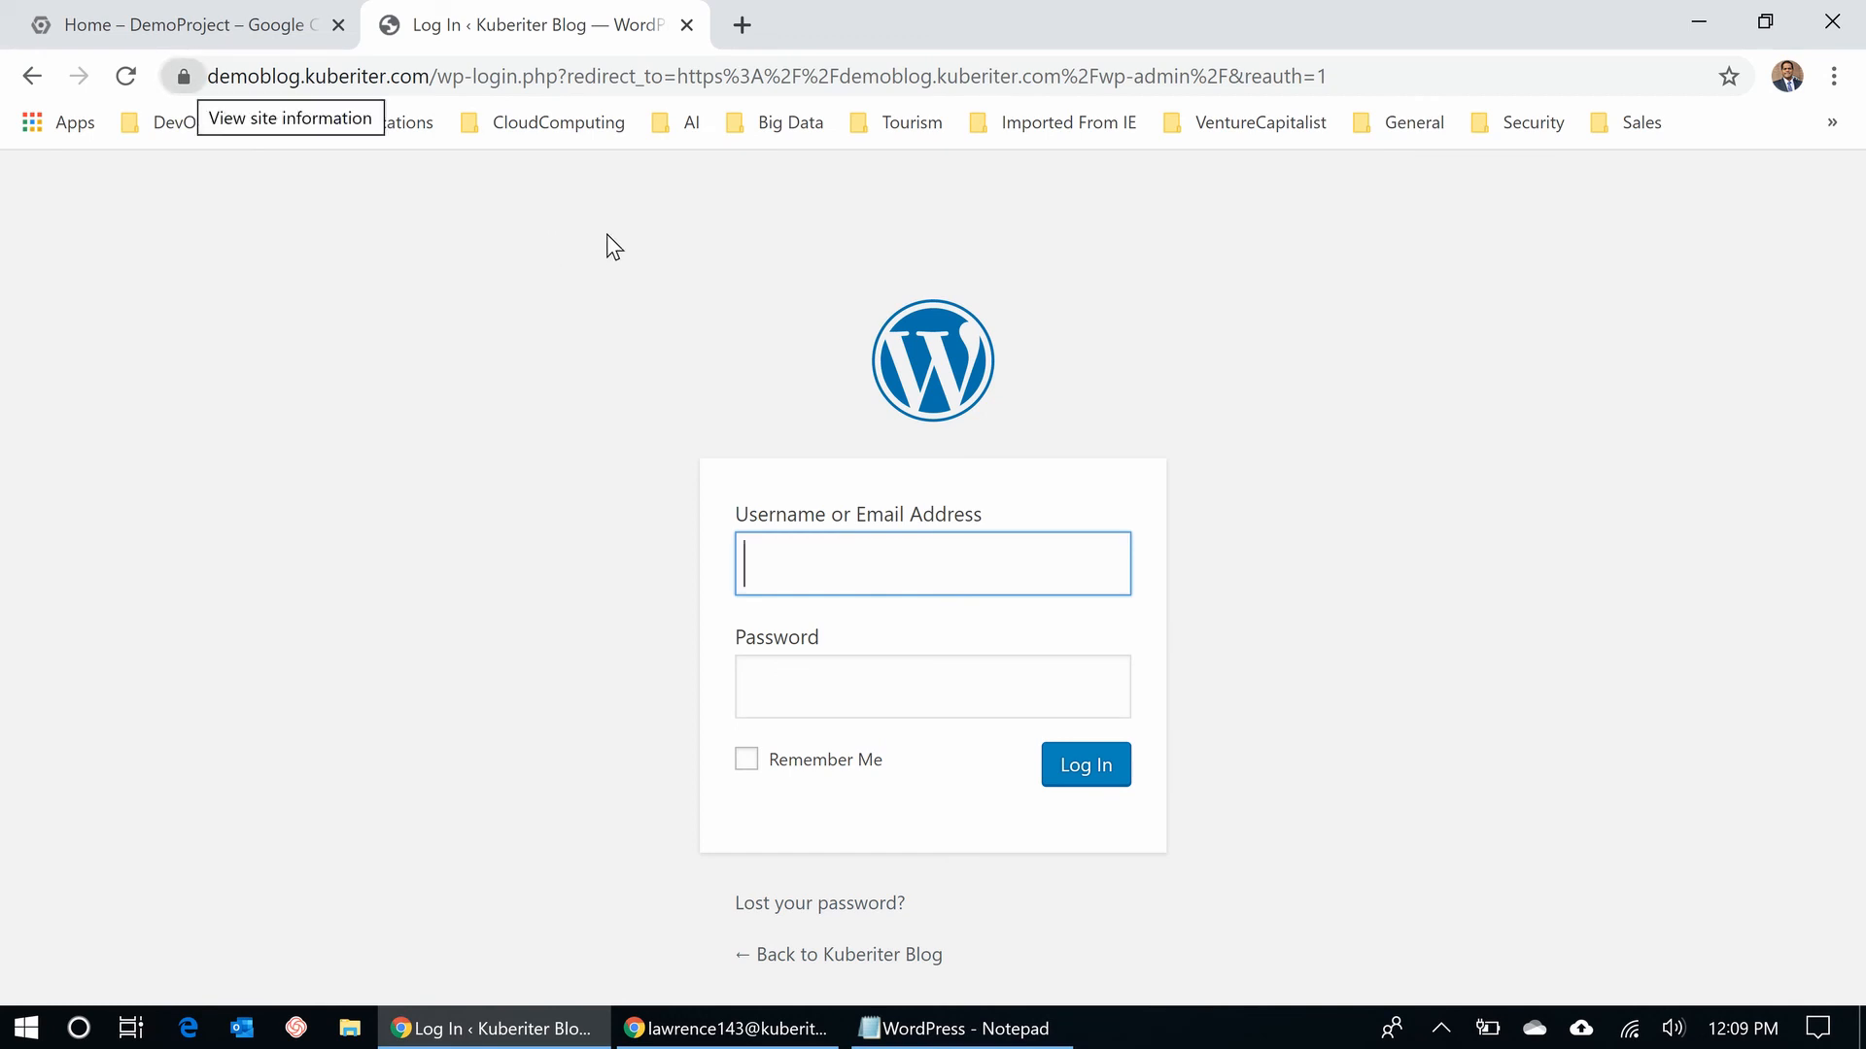
left_click_drag(437, 77, 1393, 77)
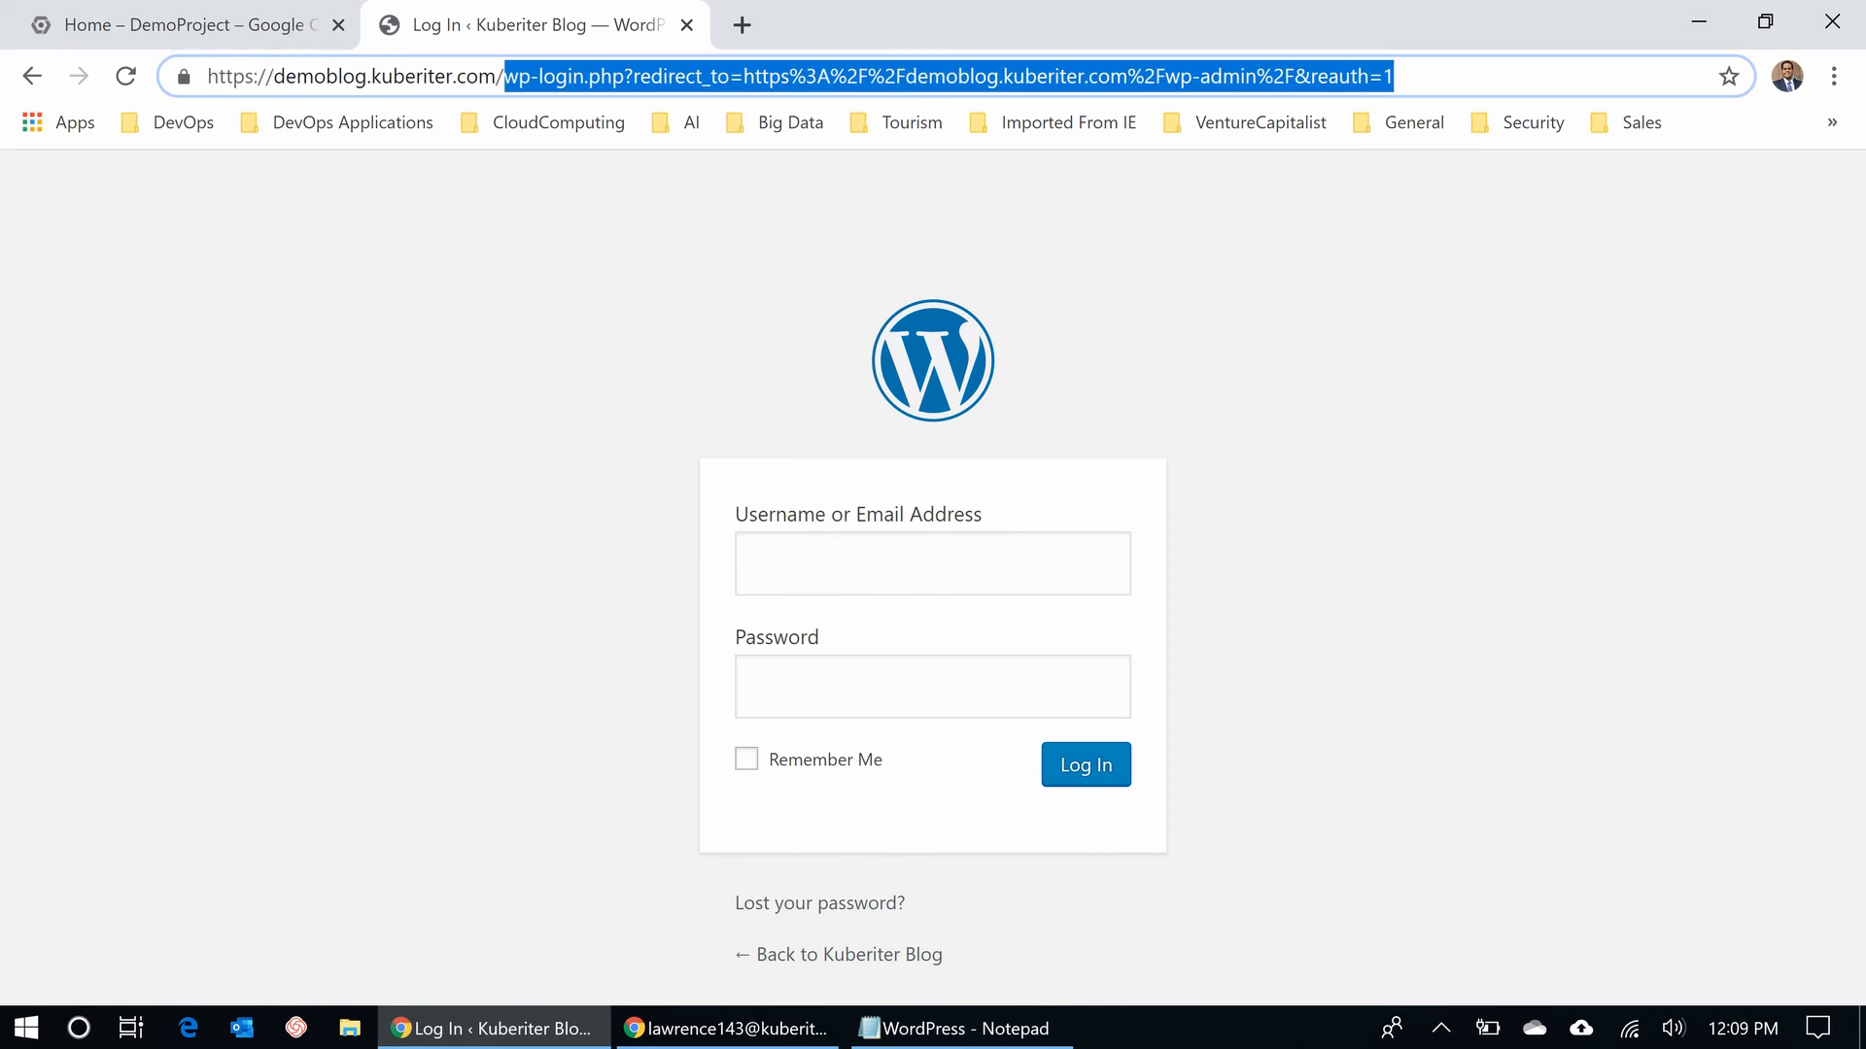
key("BackSpace")
key("Return")
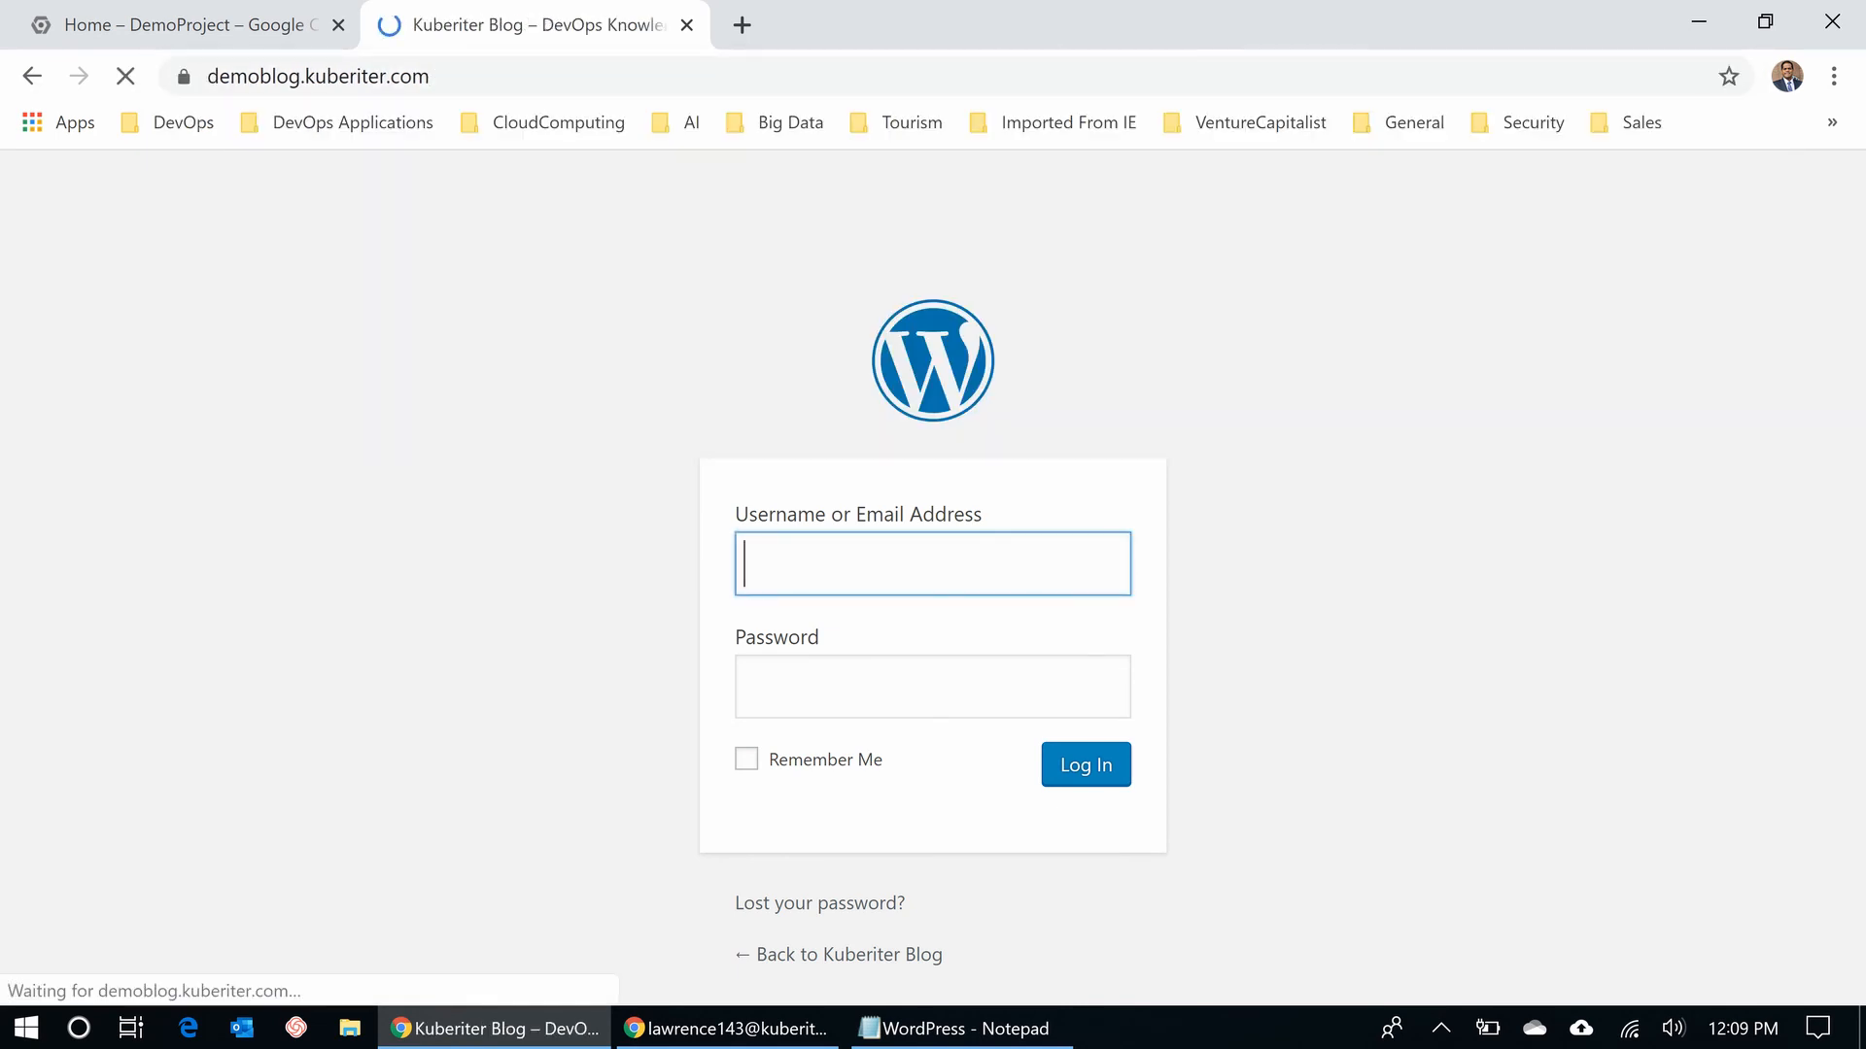